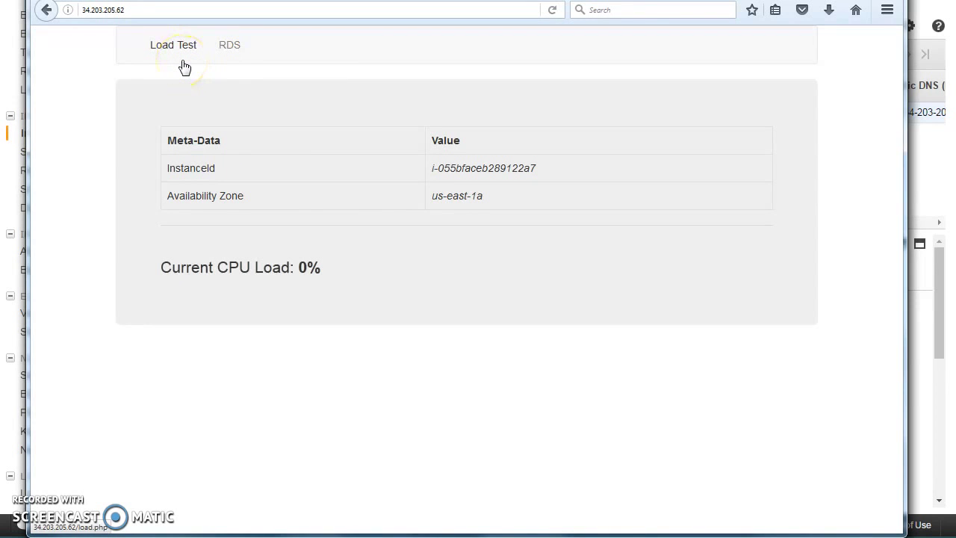
- Try to open the web server's load test page, and switch back to the EC2 instances list
left_click(182, 46)
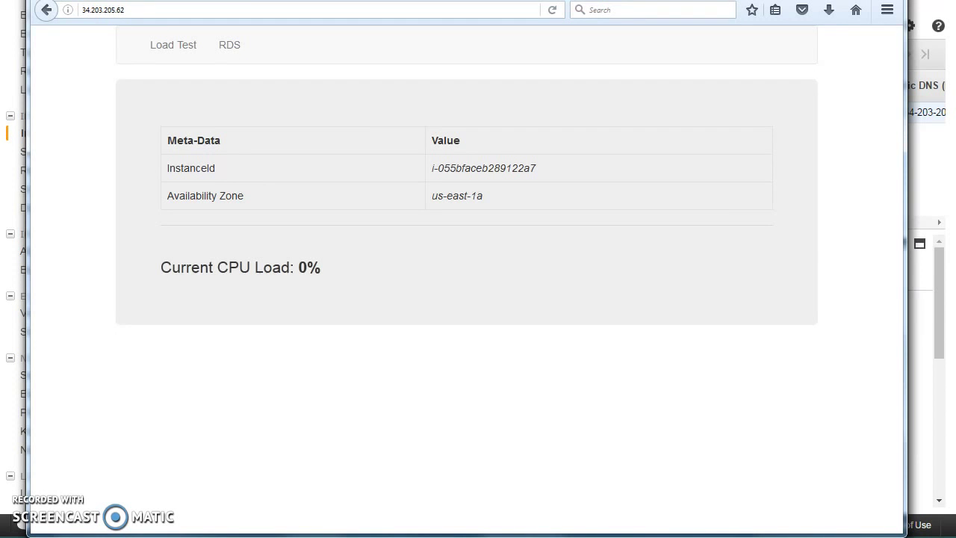
key("alt+Tab")
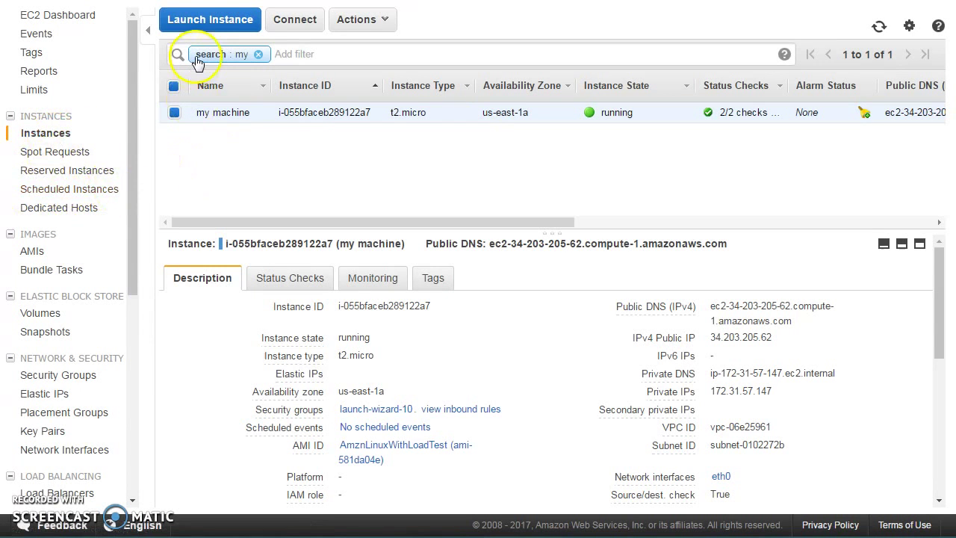
- Open the EC2 Dashboard in a separate browser tab and return to the instances list
right_click(47, 16)
left_click(79, 27)
key("ctrl+Tab")
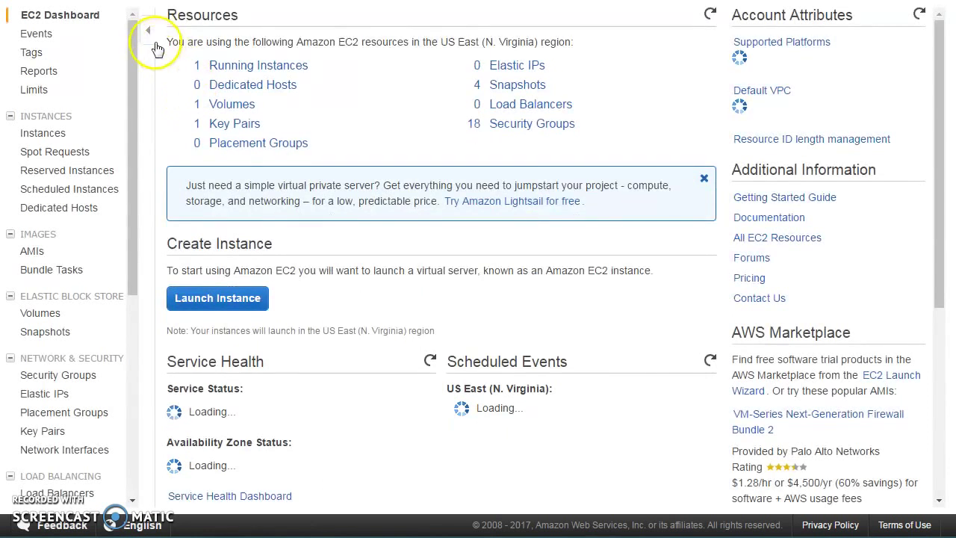
key("ctrl+shift+Tab")
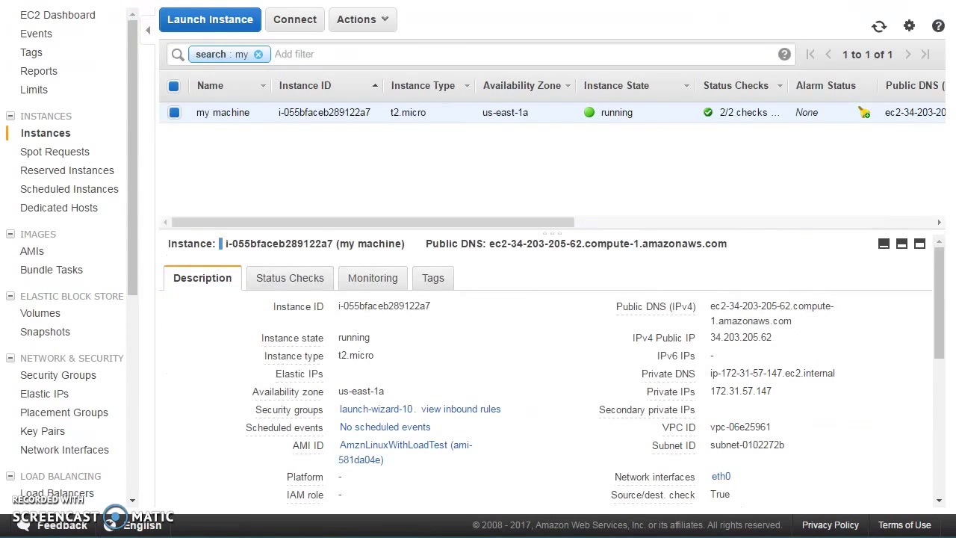
- Terminate the running EC2 instance named "my machine" and confirm its termination
right_click(557, 122)
mouse_move(613, 173)
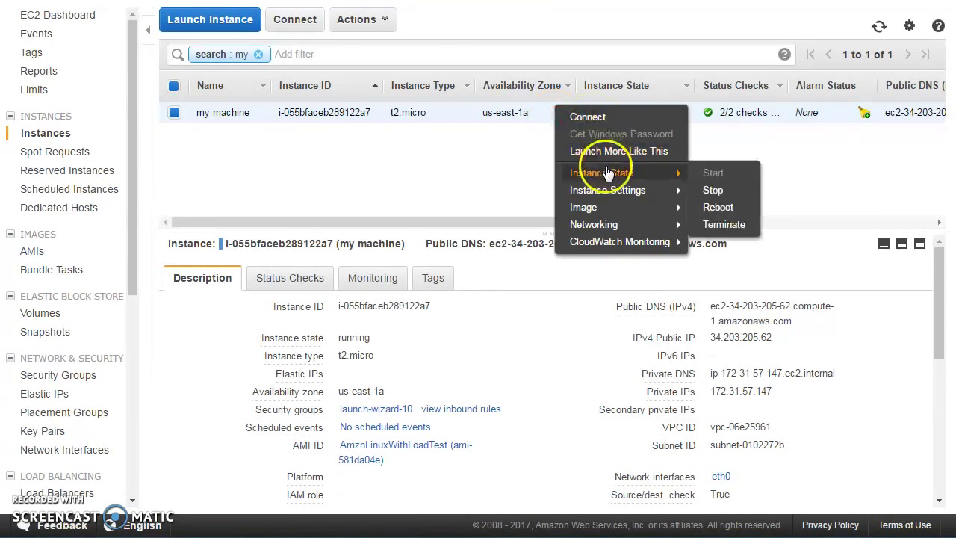
left_click(728, 224)
left_click(669, 348)
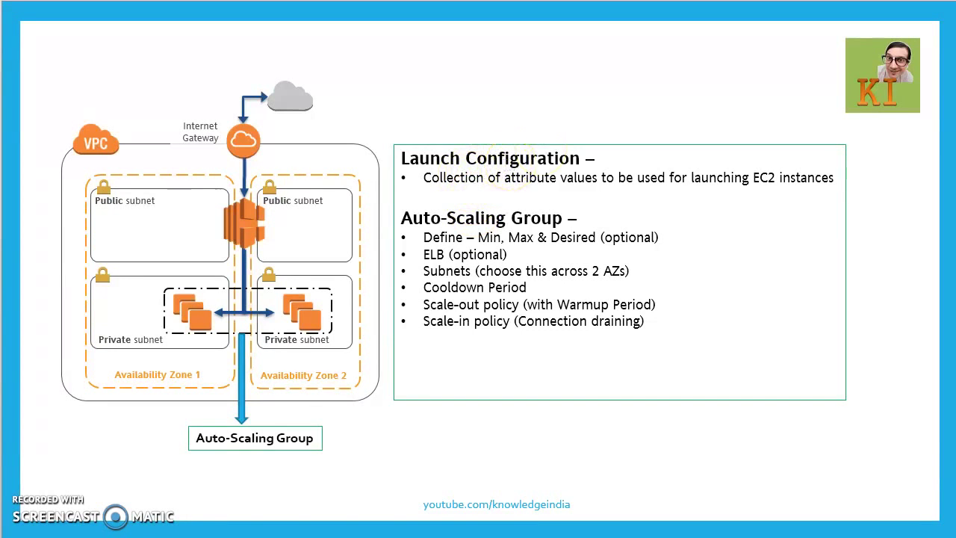
- Return to the EC2 console and start creating a new launch configuration for Auto Scaling
key("super+d")
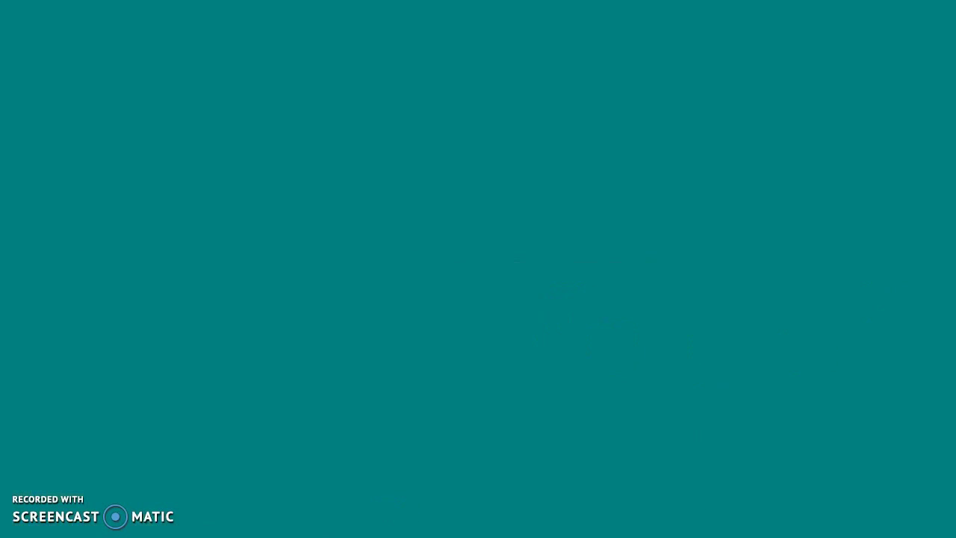
key("alt+Tab")
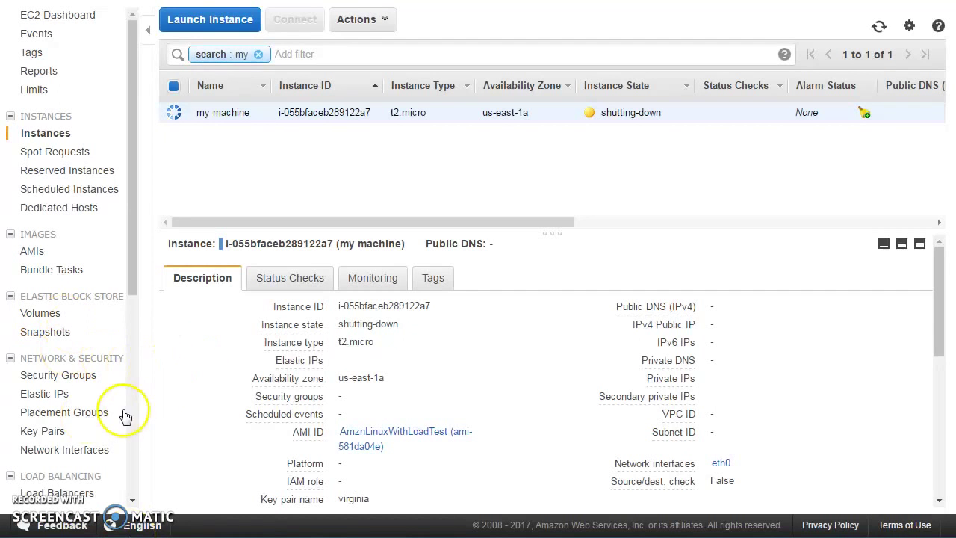
scroll(74, 327, "down", 4)
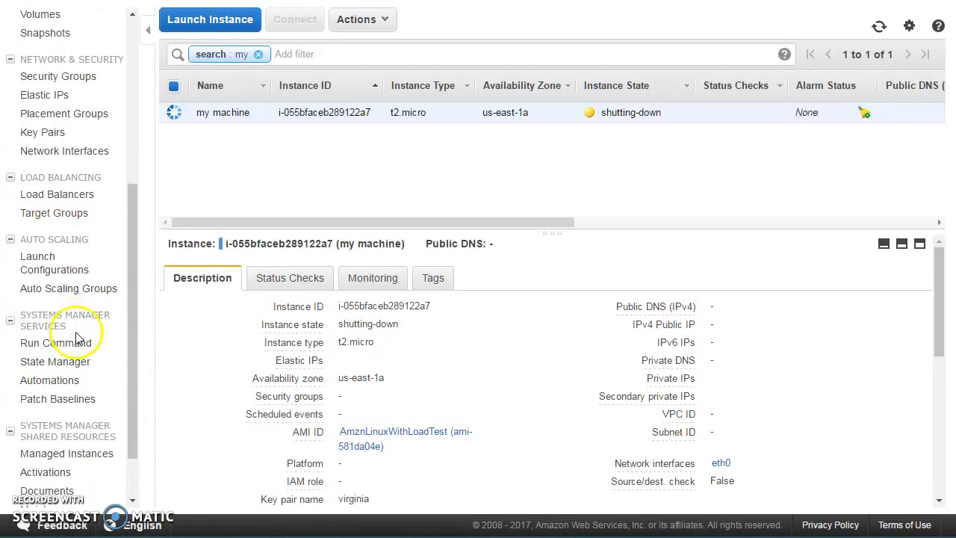
left_click(49, 269)
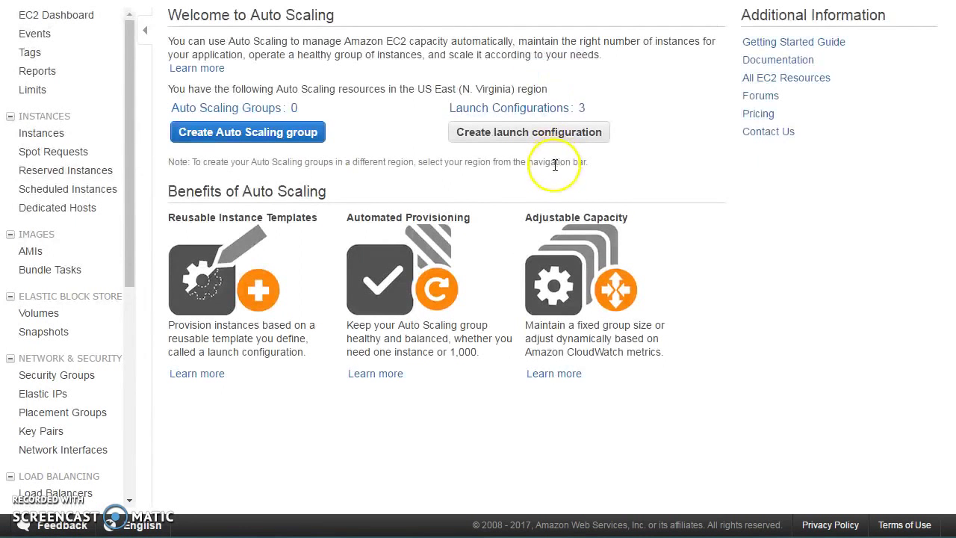
left_click(498, 138)
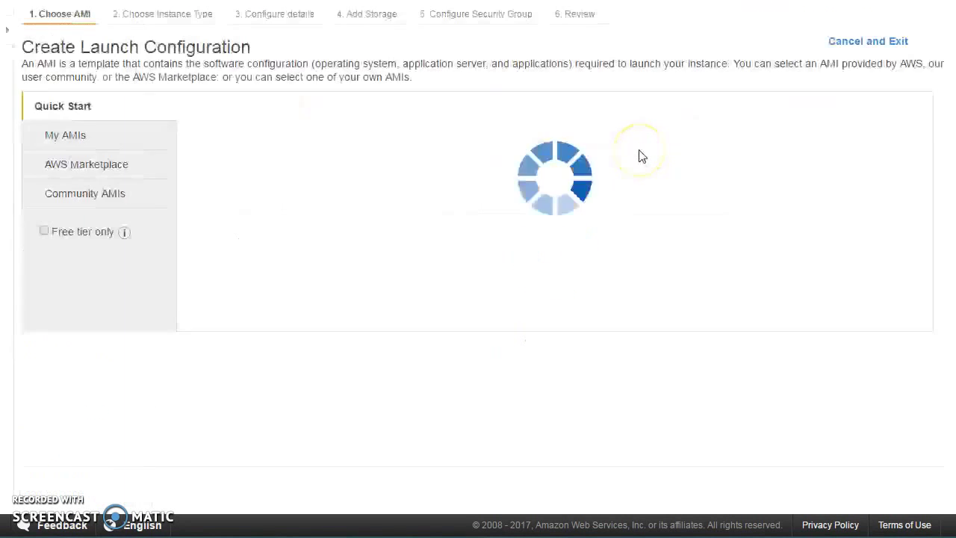
- Choose the self-owned AMI AmznLinuxWithLoadTest and accept the t2.micro instance type for the launch configuration
left_click(63, 142)
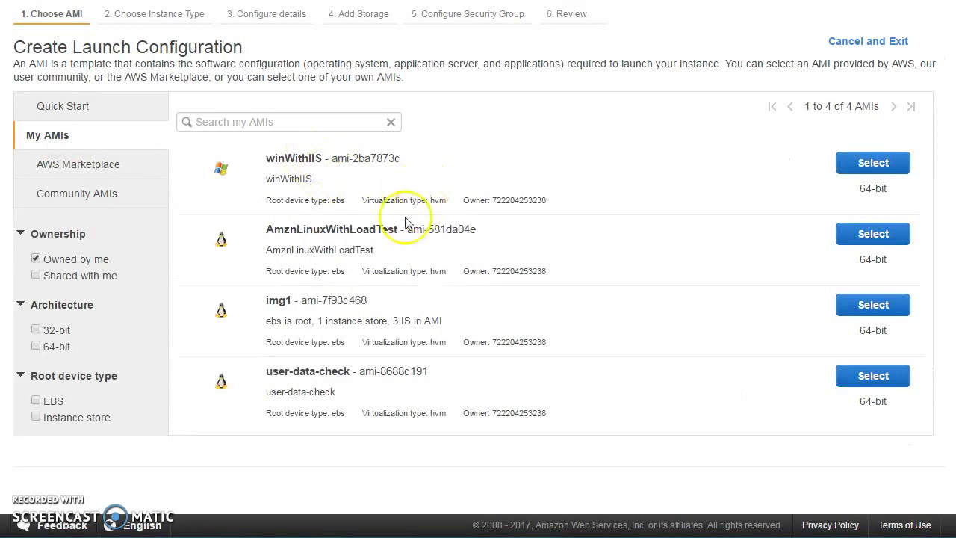
left_click(871, 237)
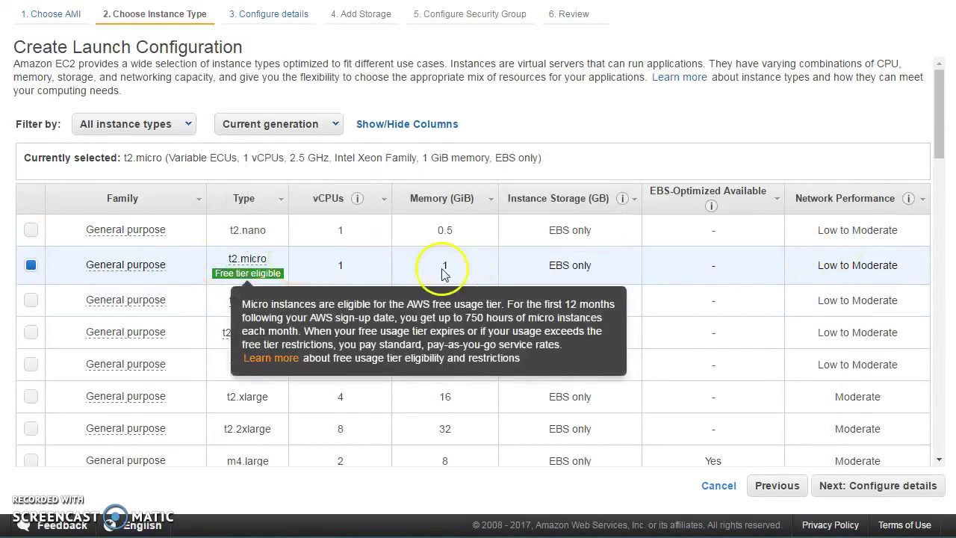
left_click(851, 487)
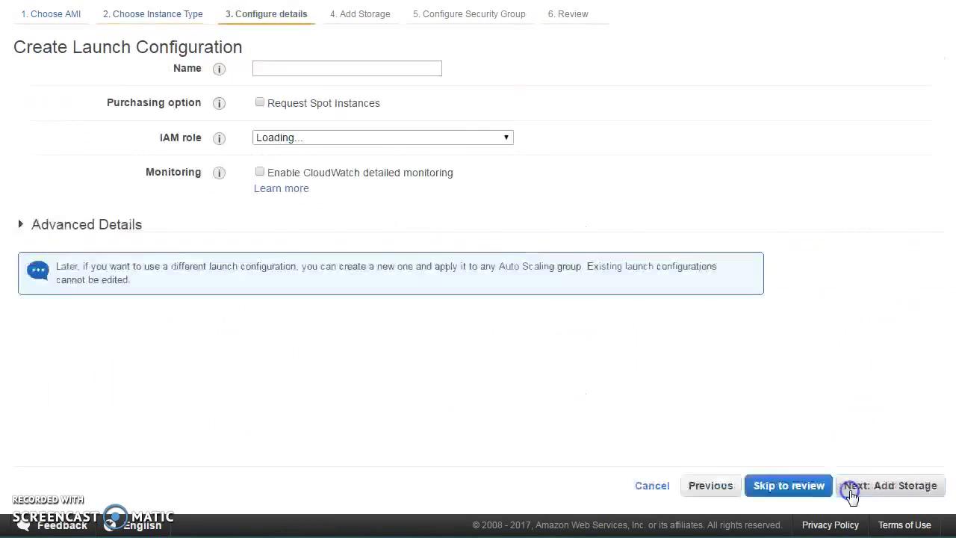
- Name the launch configuration asgLConfig
left_click(284, 70)
left_click(284, 70)
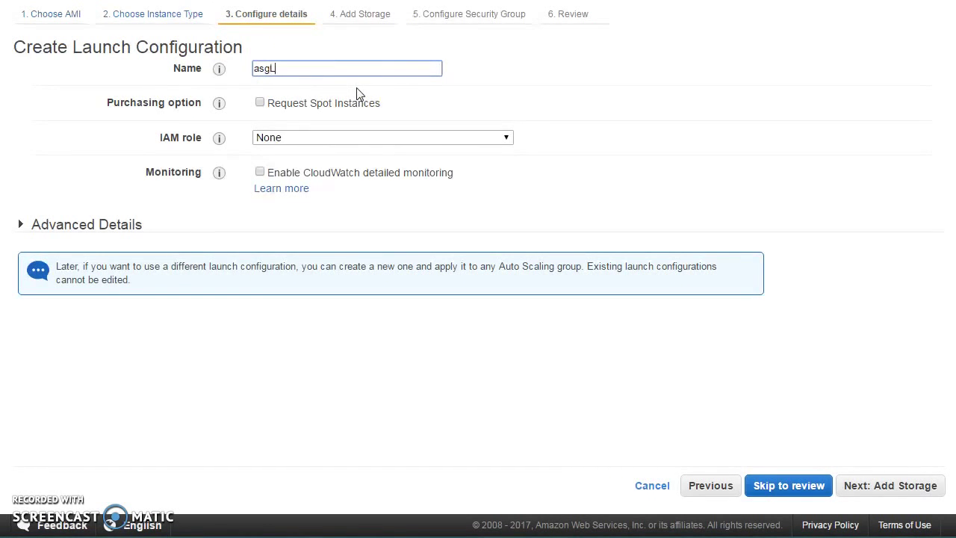
type("asgLCongfi")
key("BackSpace")
key("BackSpace")
key("BackSpace")
type("fig")
- Check the spot instance purchasing option and the available IAM roles, leaving spot requests off and the role at None
left_click(293, 109)
left_click(294, 109)
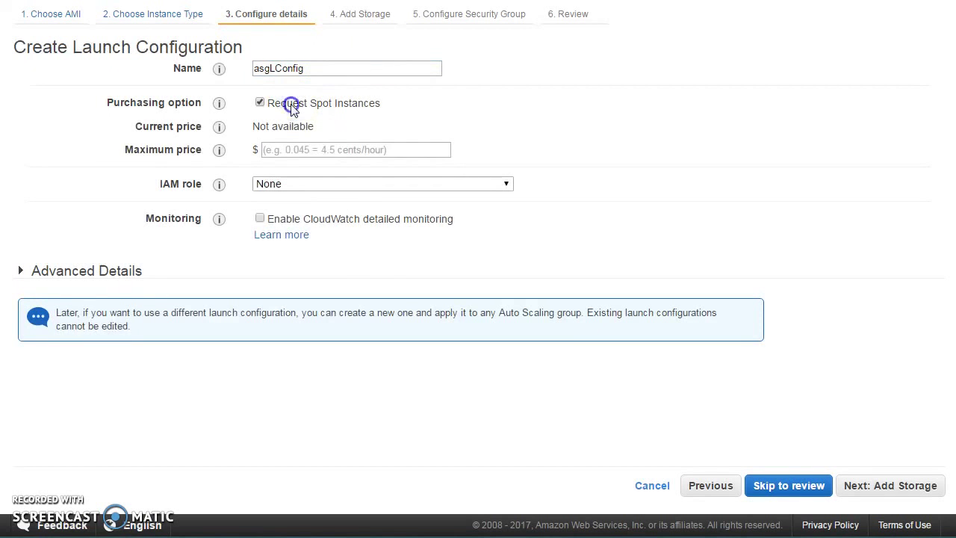
left_click(291, 104)
left_click(309, 138)
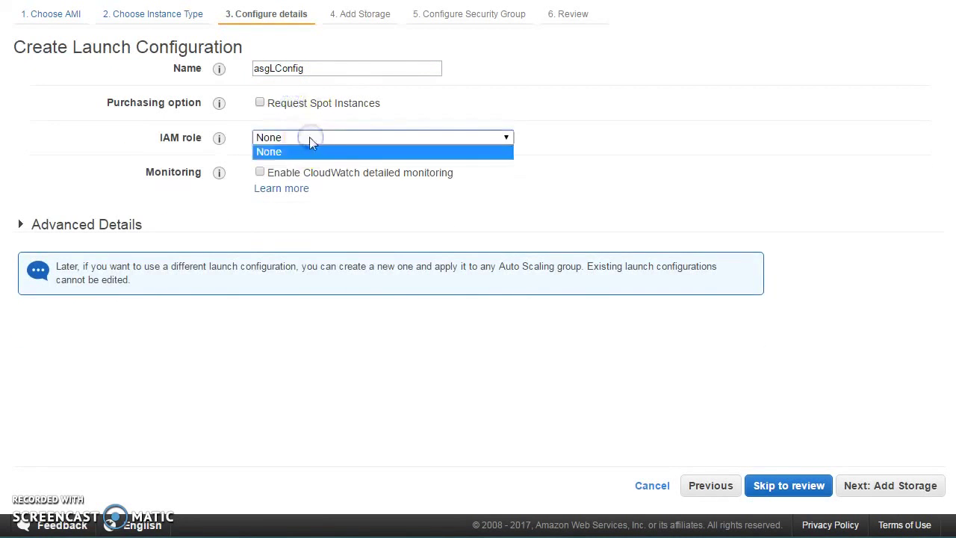
left_click(381, 154)
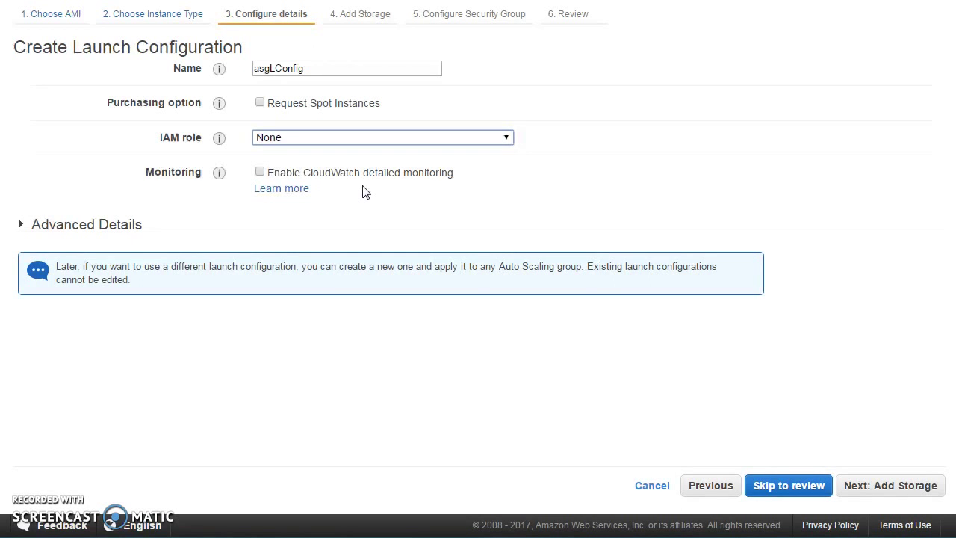
left_click(326, 144)
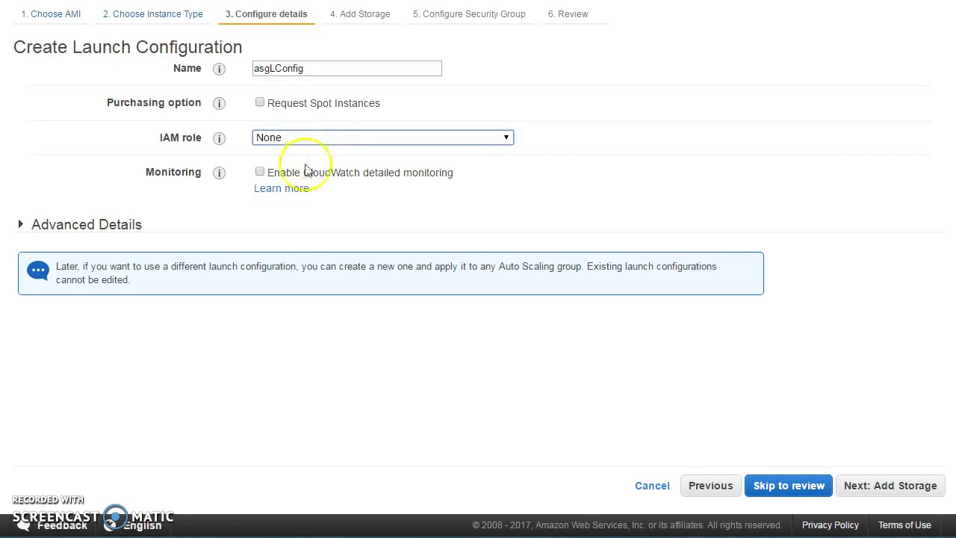
- Look over the advanced details, accept the default details and storage settings, and continue to the security group configuration
left_click(122, 224)
scroll(390, 341, "down", 1)
scroll(275, 257, "up", 1)
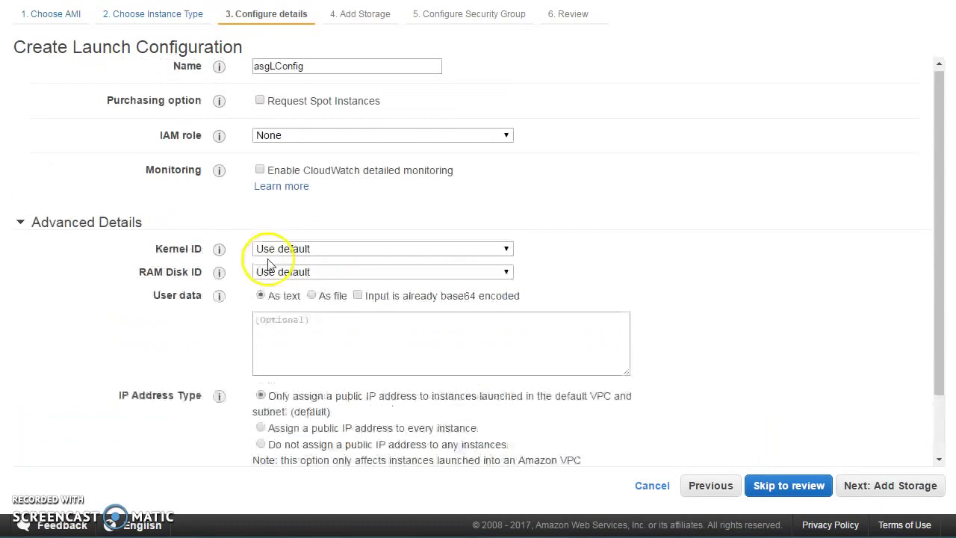
left_click(889, 493)
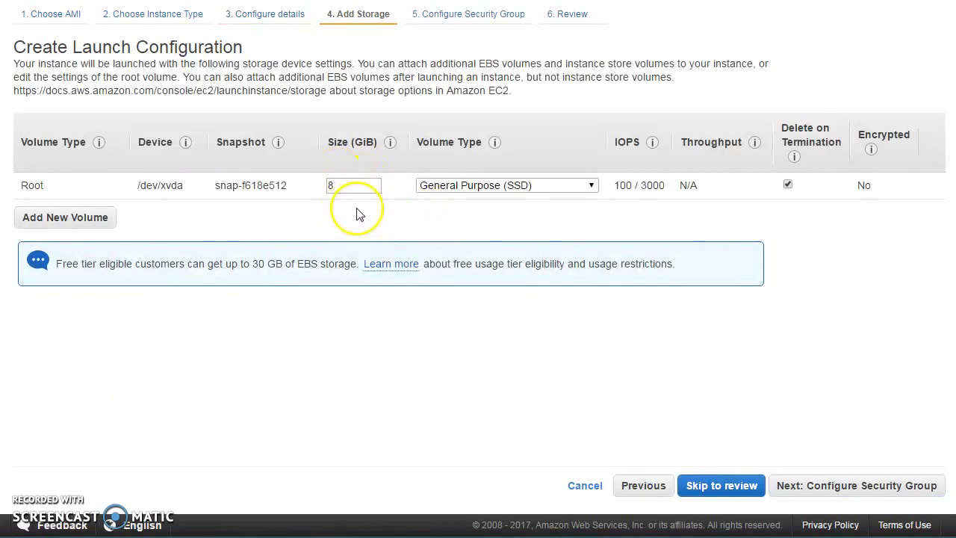
left_click(794, 484)
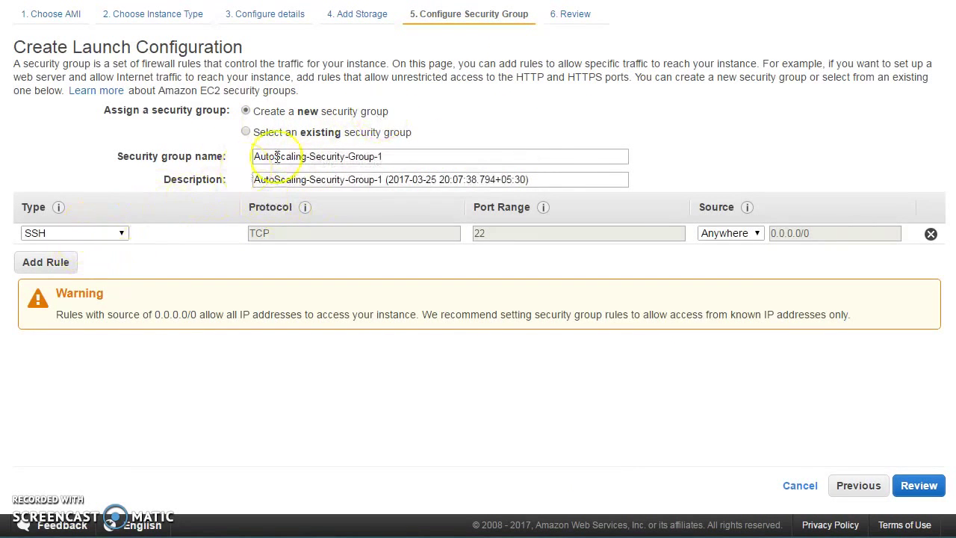
- Name the new security group webSG and set its inbound rule type to HTTP
left_click_drag(422, 155, 217, 153)
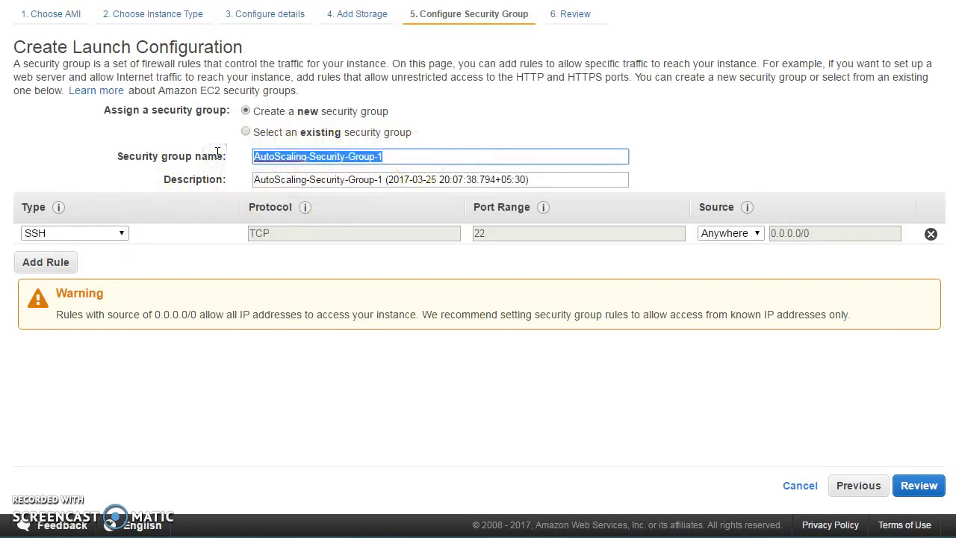
type("webSG")
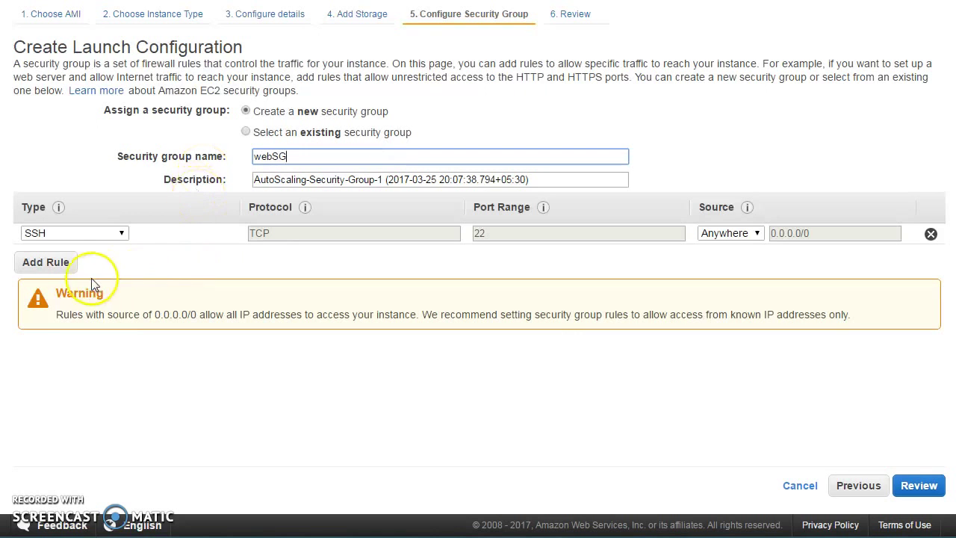
left_click(112, 235)
left_click(42, 380)
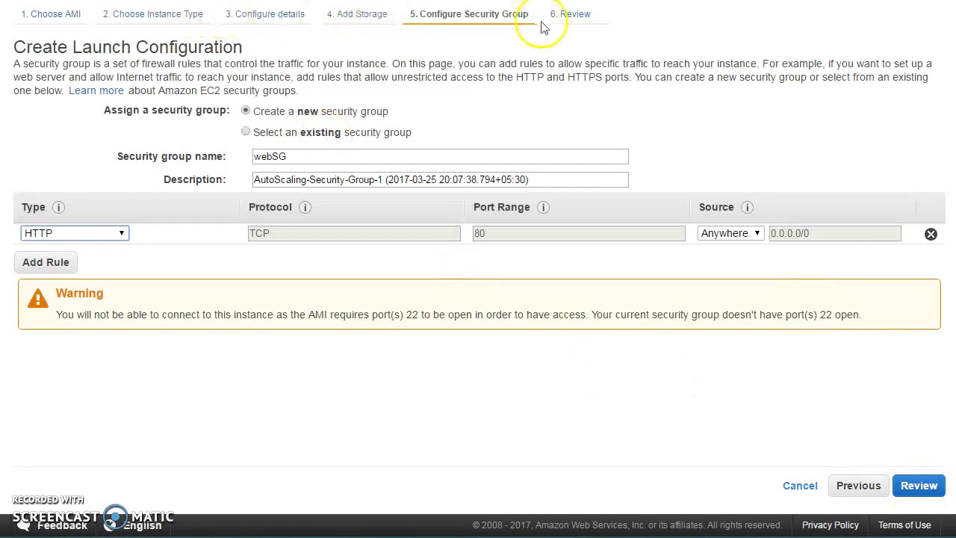
- Review the launch configuration summary and recheck its security group settings before returning to the review
left_click(913, 494)
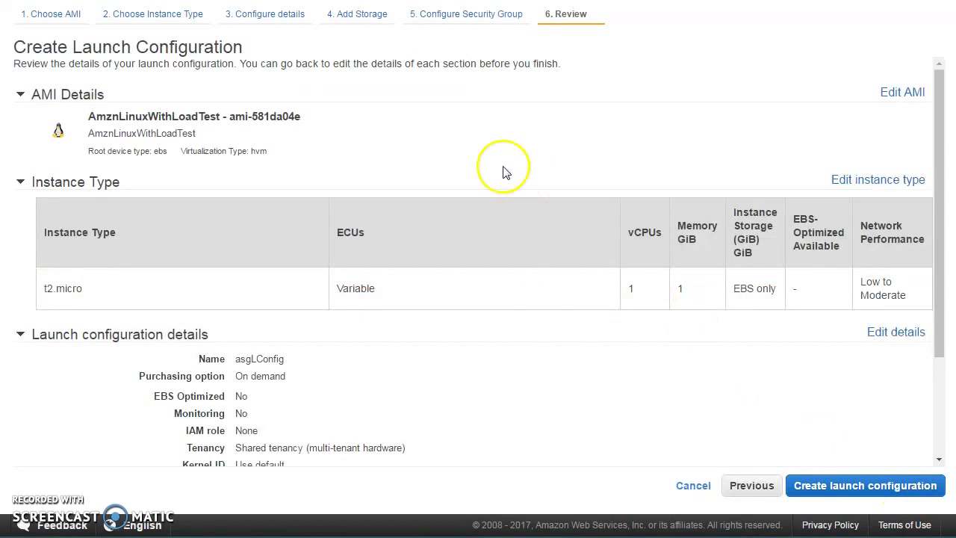
scroll(237, 269, "down", 2)
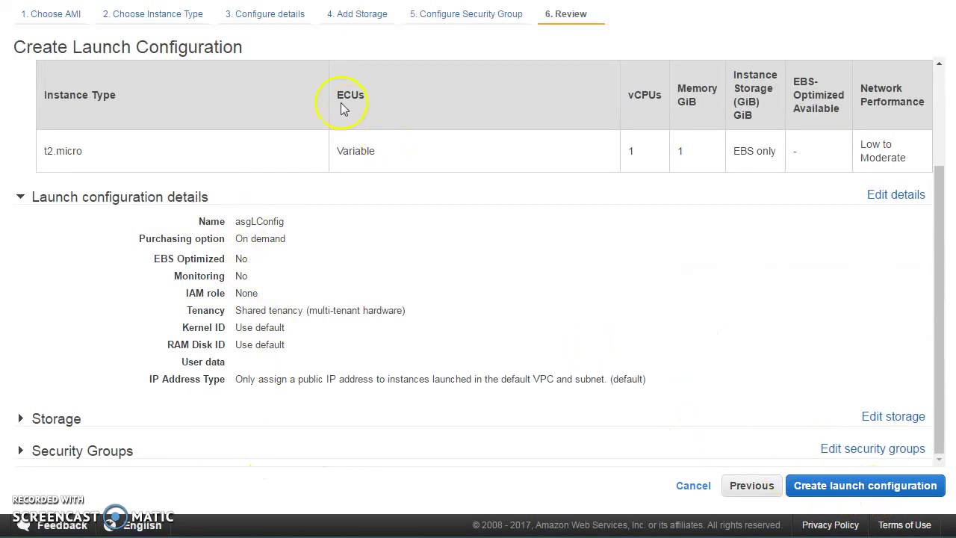
left_click(449, 18)
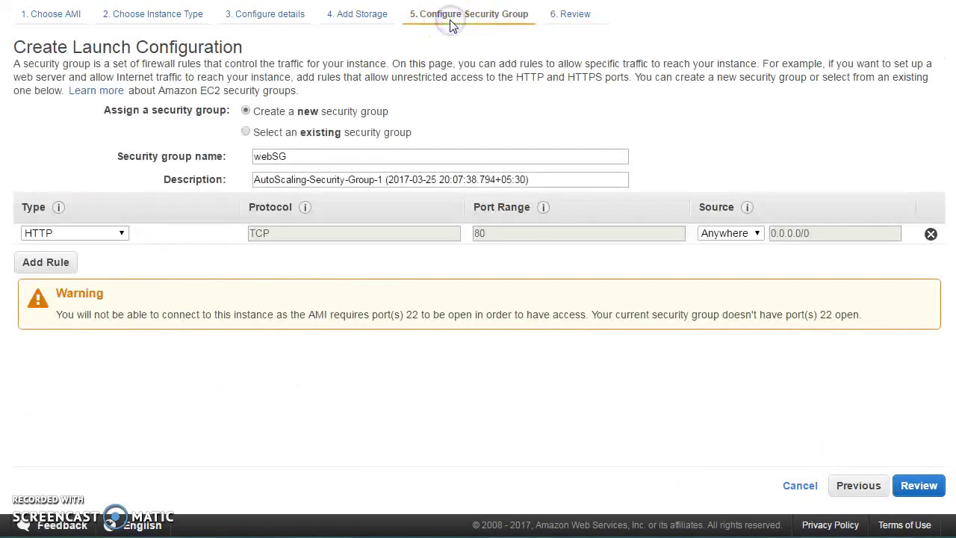
left_click(574, 15)
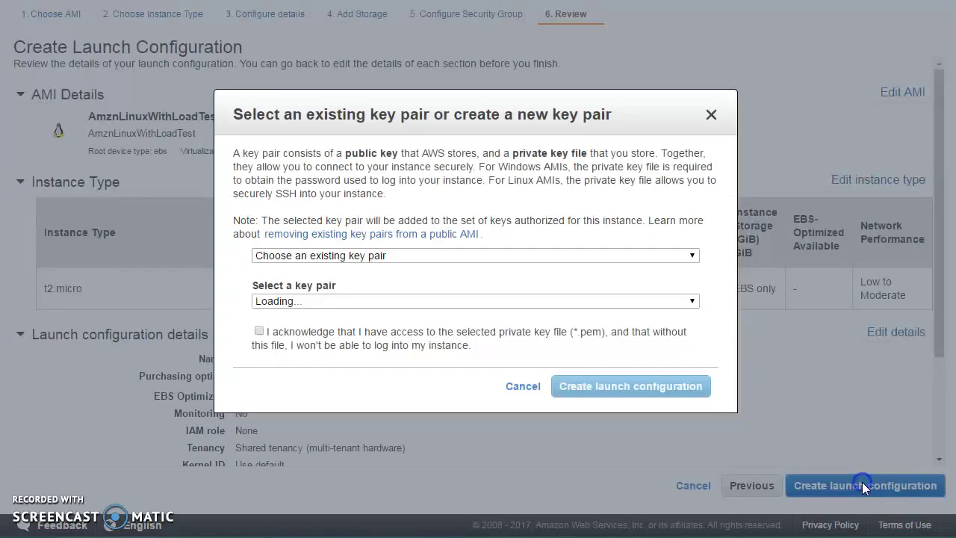
- Create the launch configuration with the existing key pair virginia, acknowledging access to its private key file
left_click(503, 354)
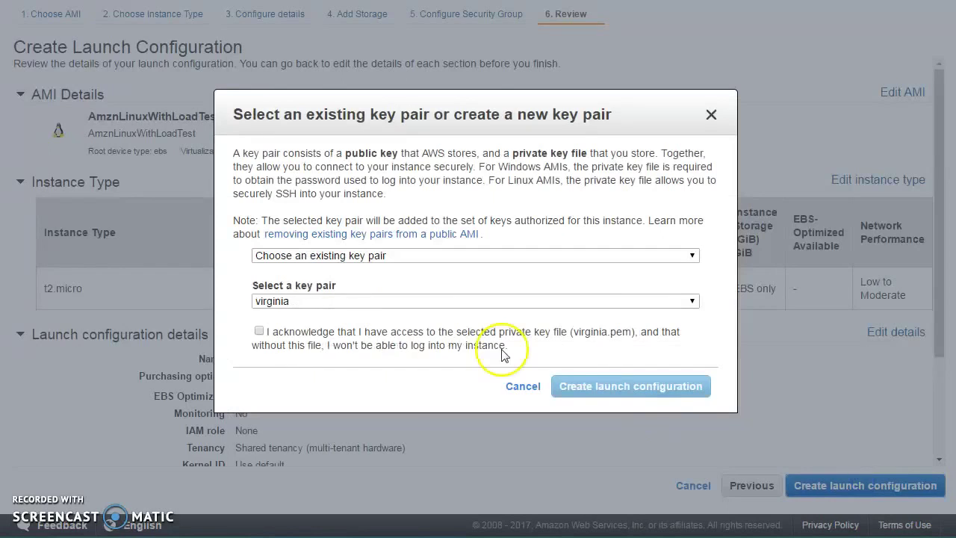
left_click(259, 331)
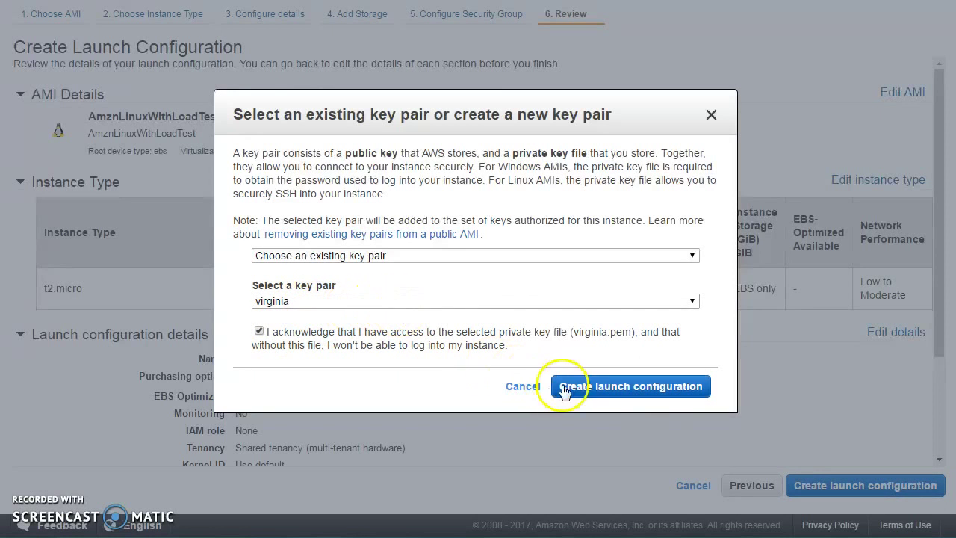
left_click(635, 389)
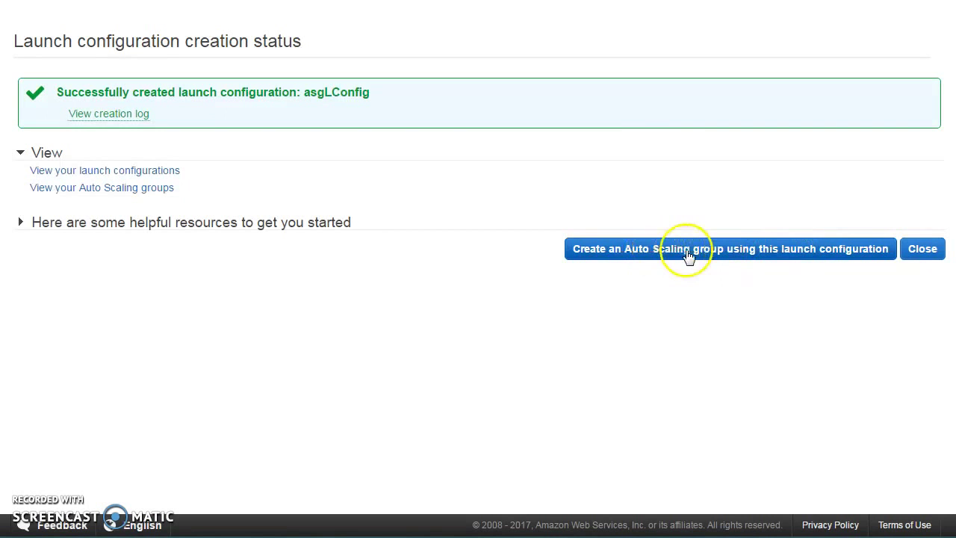
- Start an Auto Scaling group from the new launch configuration, named ASG1 with a starting size of 2 instances
left_click(688, 256)
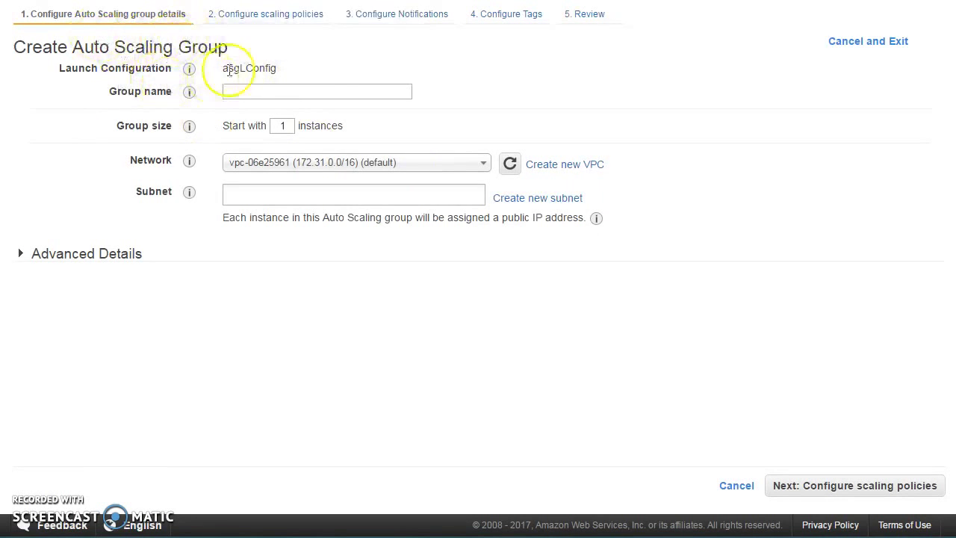
left_click(258, 94)
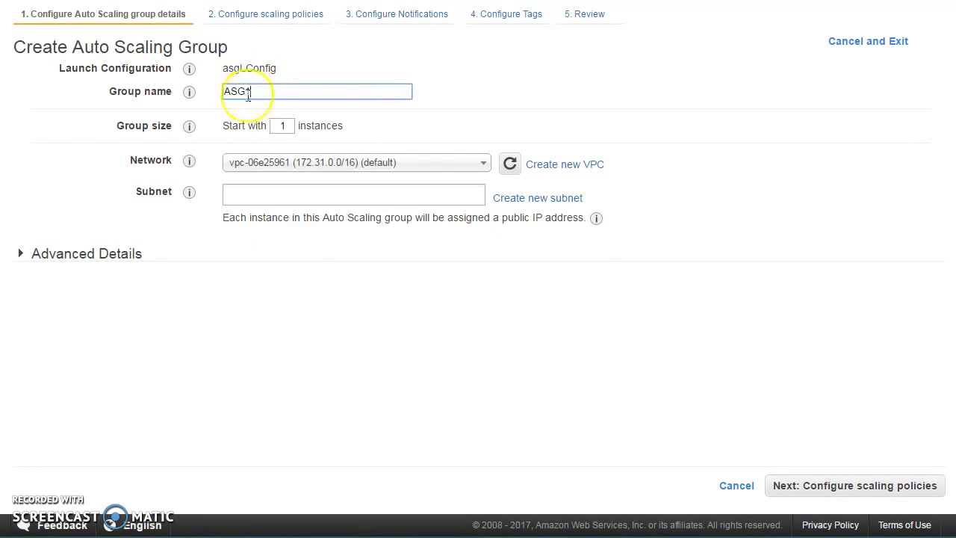
left_click(282, 126)
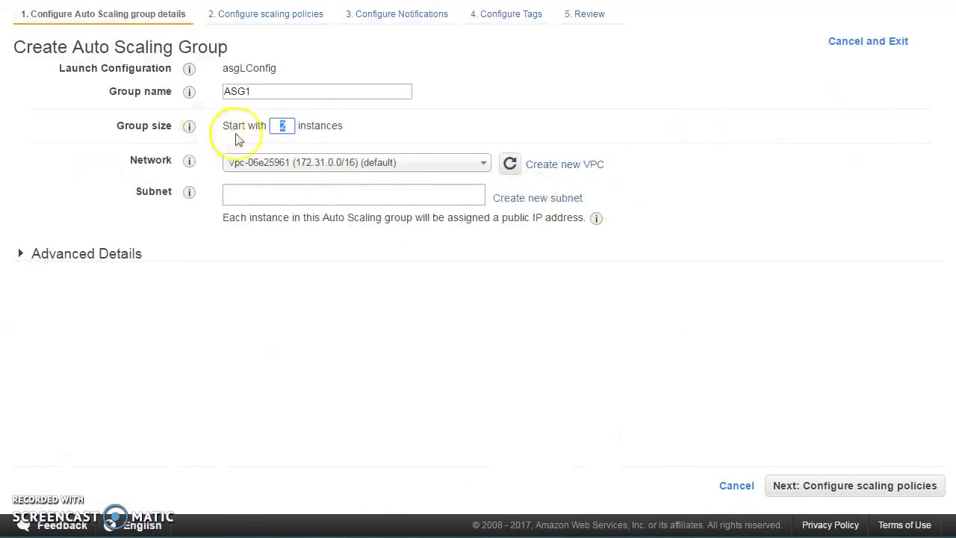
- Place the group in the myVPC network with the private subnets Prv-c (us-east-1c) and Prv-b (us-east-1b)
left_click(404, 170)
left_click(350, 185)
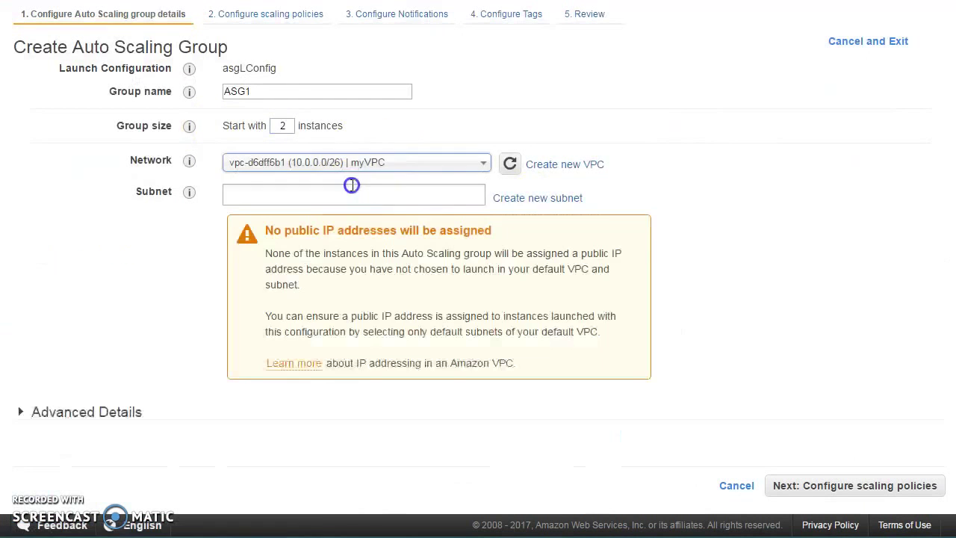
left_click(286, 193)
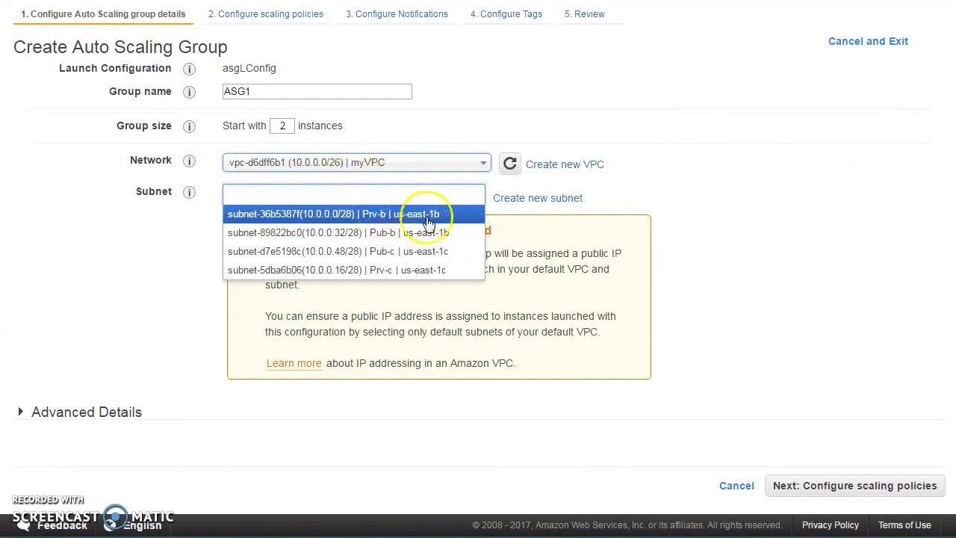
left_click(384, 270)
left_click(402, 212)
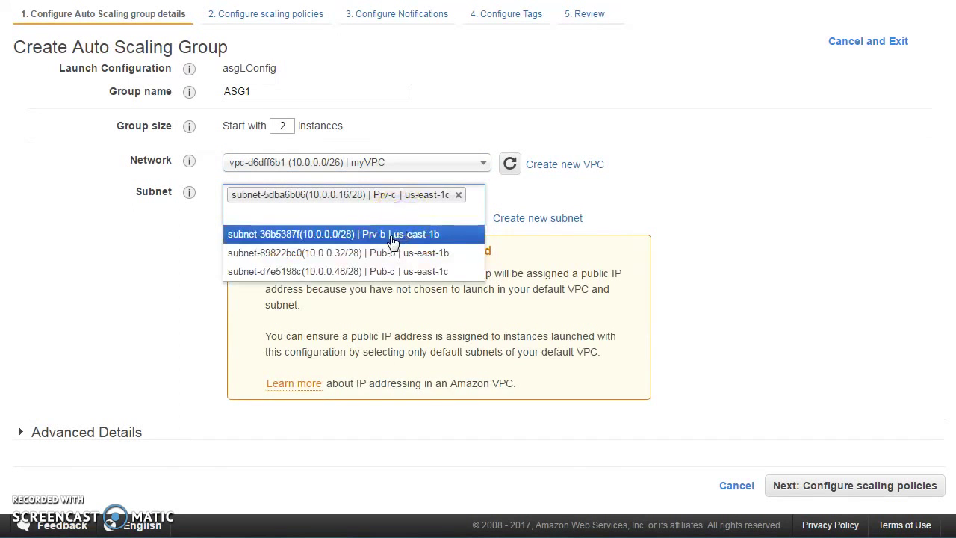
left_click(392, 236)
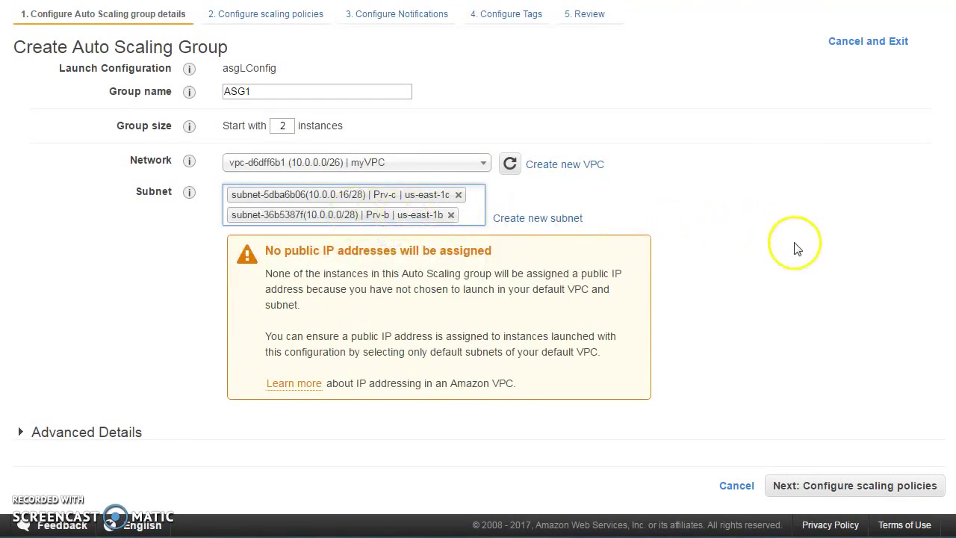
- Look over the group's advanced details, including load balancing, health check grace period, monitoring and instance protection
left_click(31, 427)
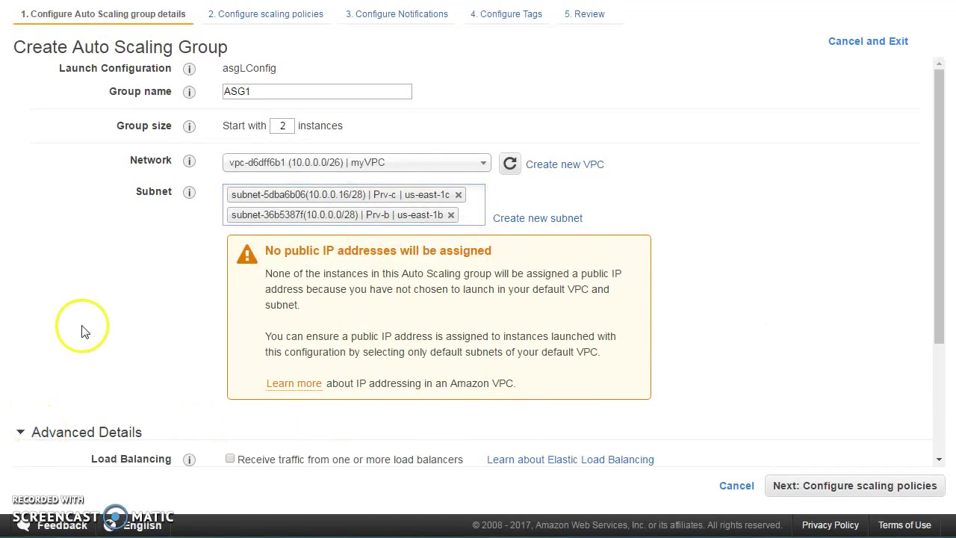
scroll(82, 326, "down", 2)
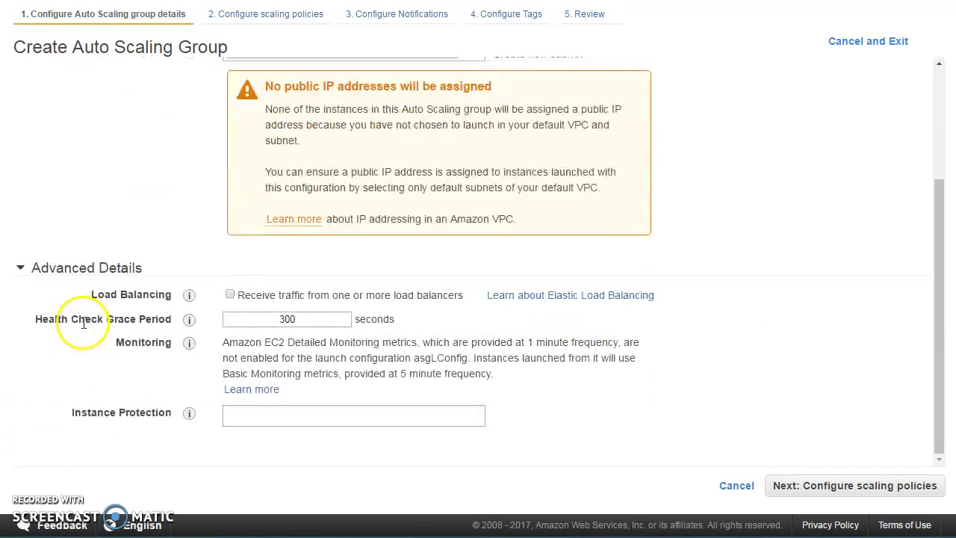
left_click(88, 269)
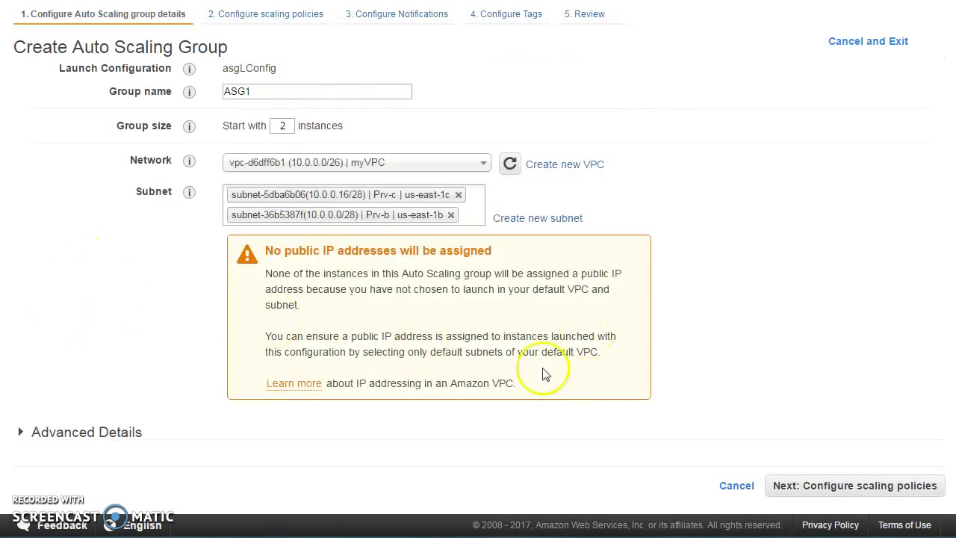
- Choose to adjust the group's capacity with scaling policies, rechecking the group details before returning to the policy settings
left_click(845, 494)
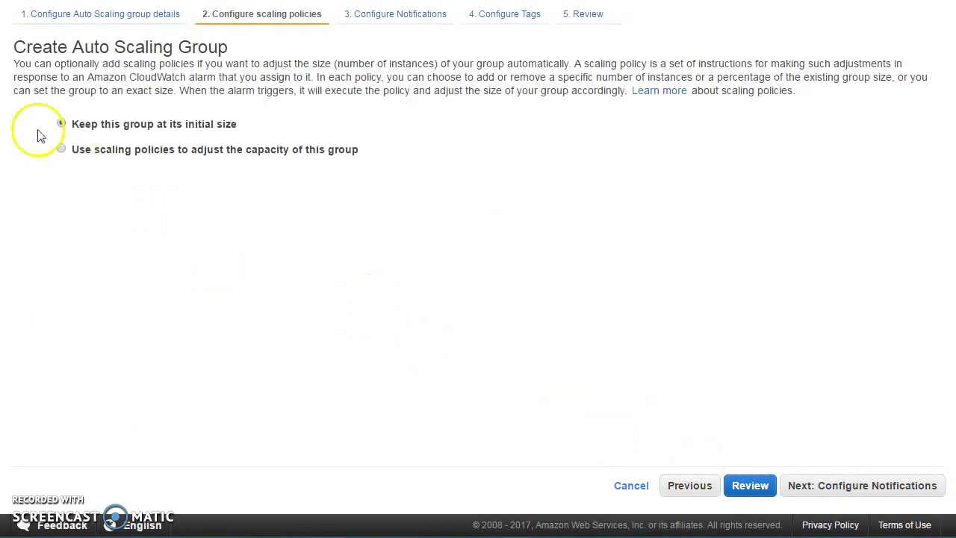
left_click(122, 150)
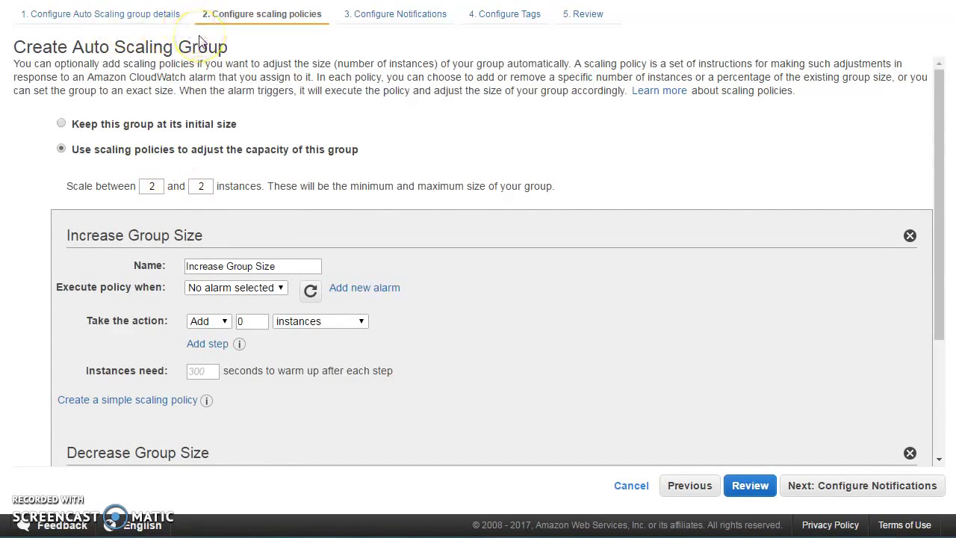
left_click(687, 486)
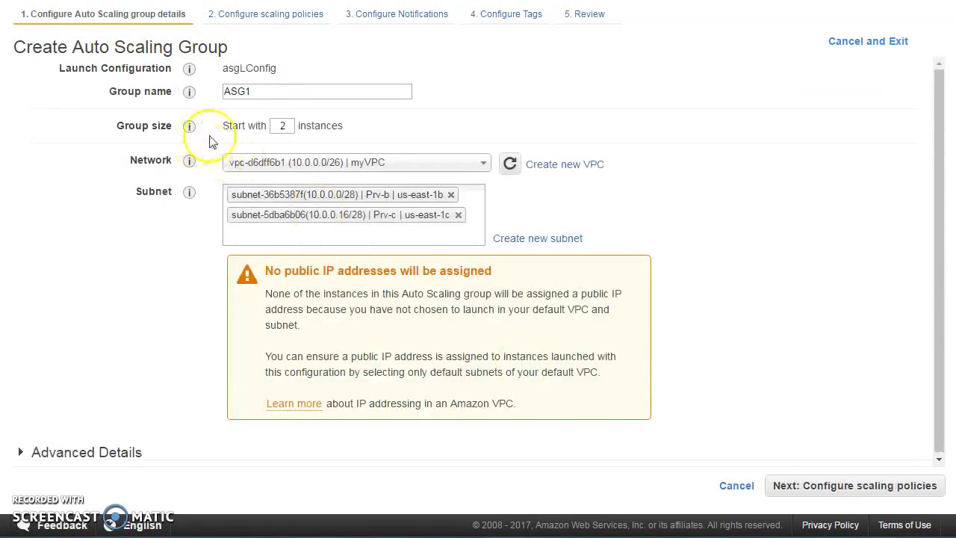
left_click(856, 497)
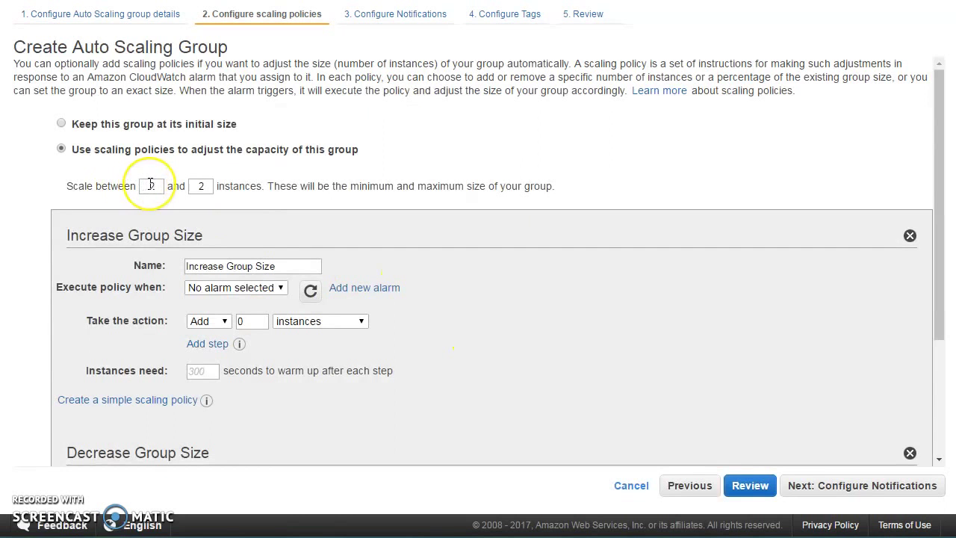
left_click(151, 186)
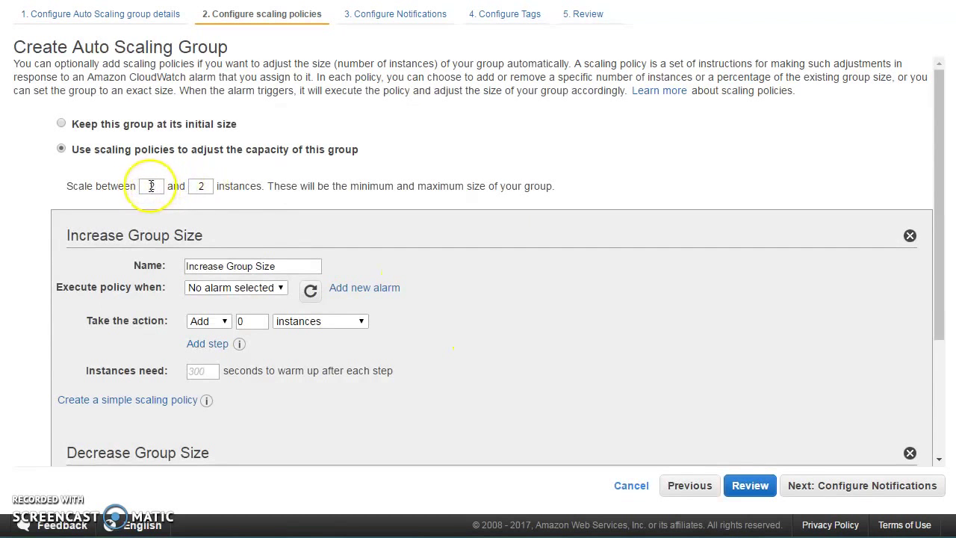
- Go back to the group details, set the starting group size to 4 instances, and return to the scaling policies
left_click(689, 485)
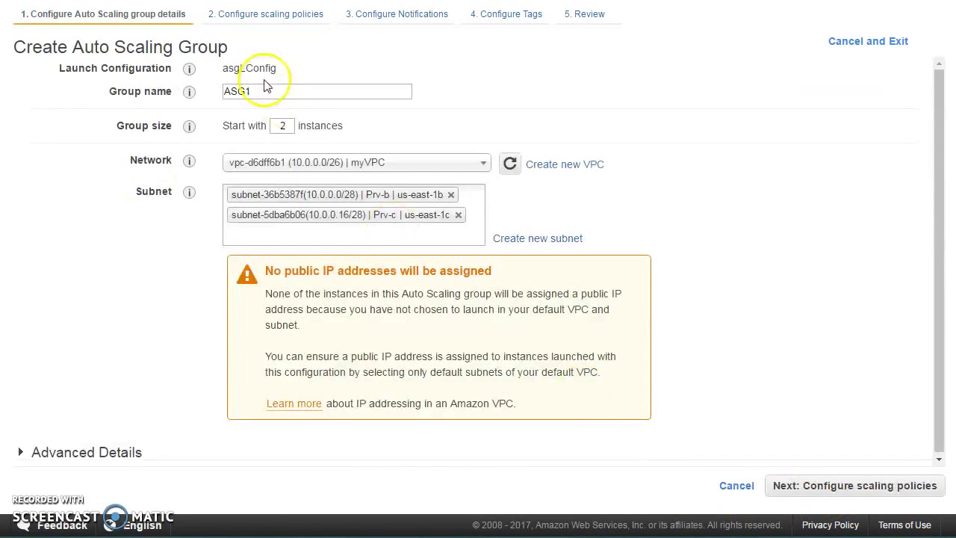
left_click_drag(280, 125, 311, 126)
type("4")
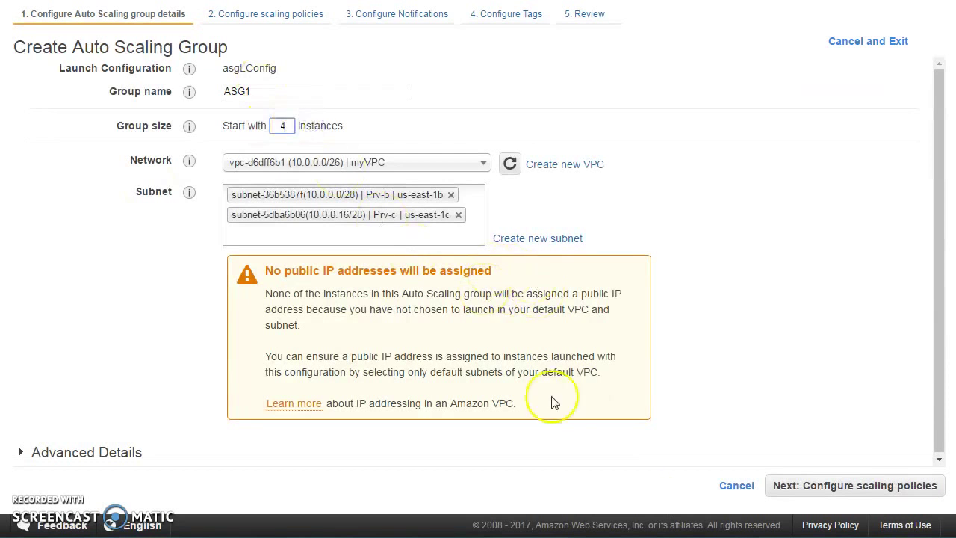
left_click(834, 482)
- Set the group to scale between a minimum of 2 and a maximum of 6 instances
double_click(149, 186)
type("2")
double_click(212, 187)
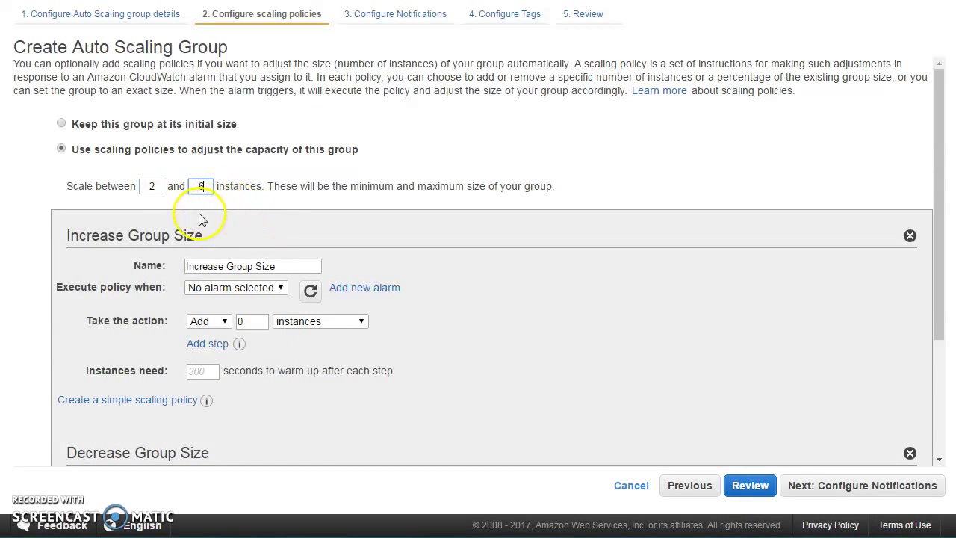
- Create an alarm for the Increase Group Size policy, without notification, for average CPU utilization >= 80 percent over 1 period of 5 minutes
scroll(440, 306, "down", 1)
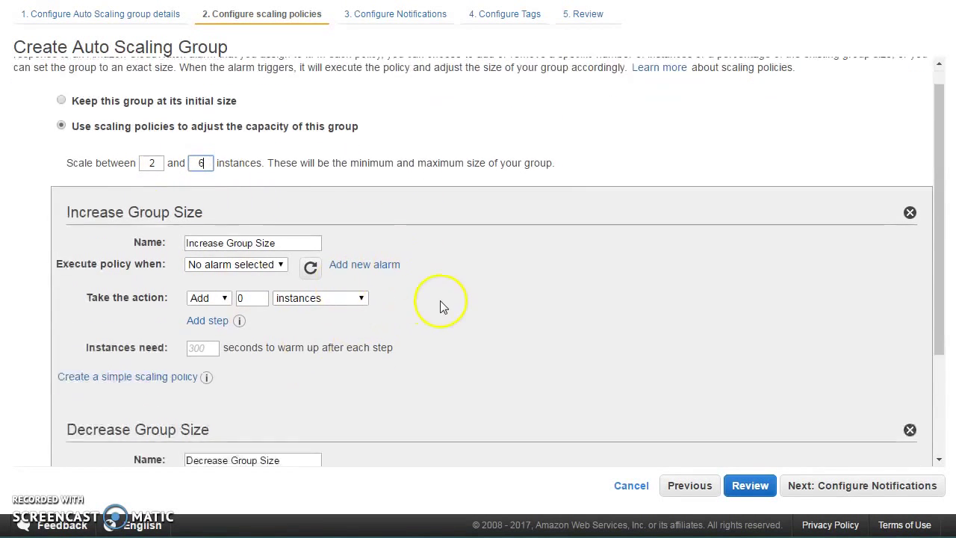
scroll(440, 301, "down", 3)
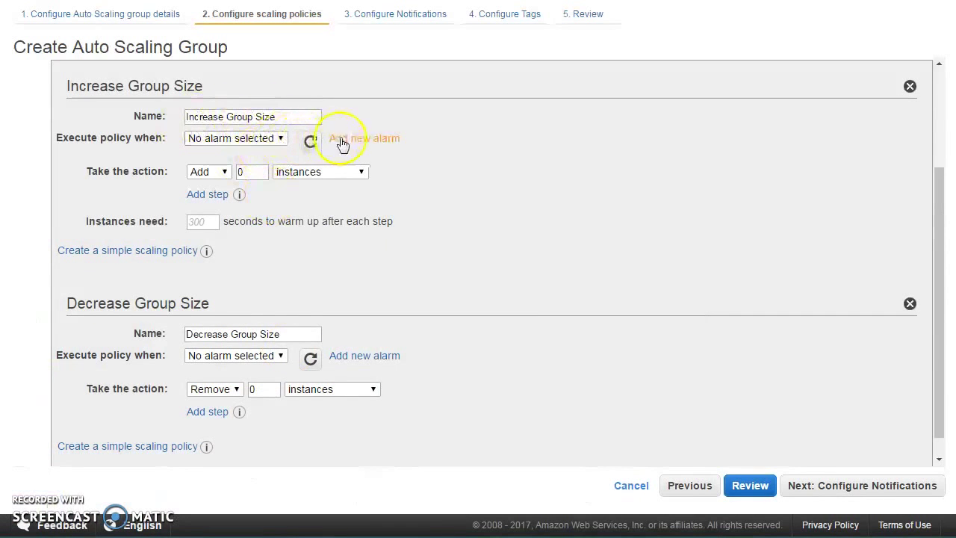
left_click(345, 140)
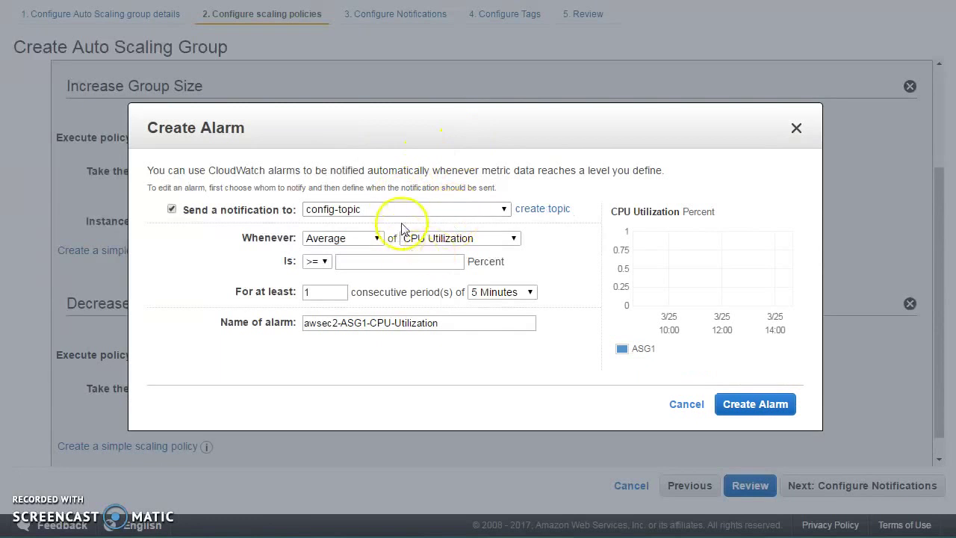
left_click(288, 210)
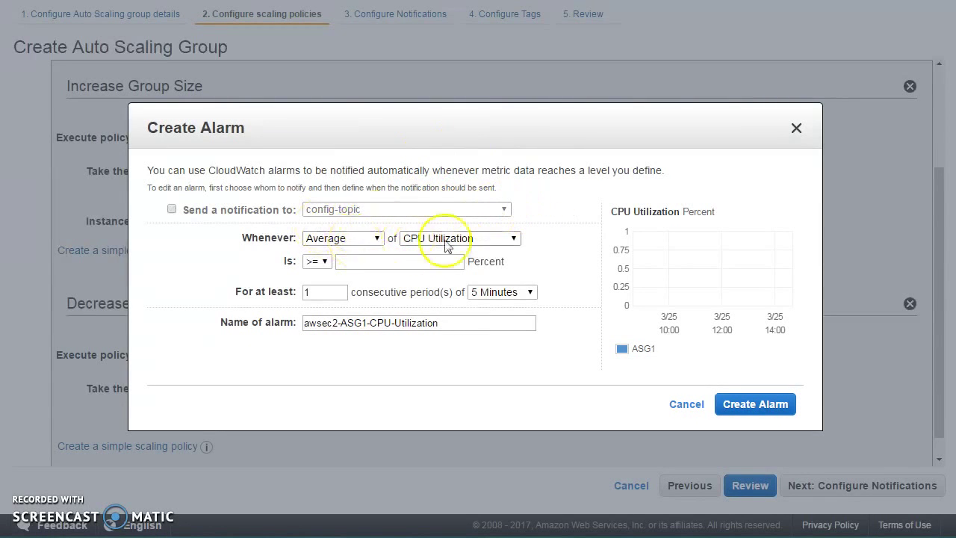
left_click(366, 261)
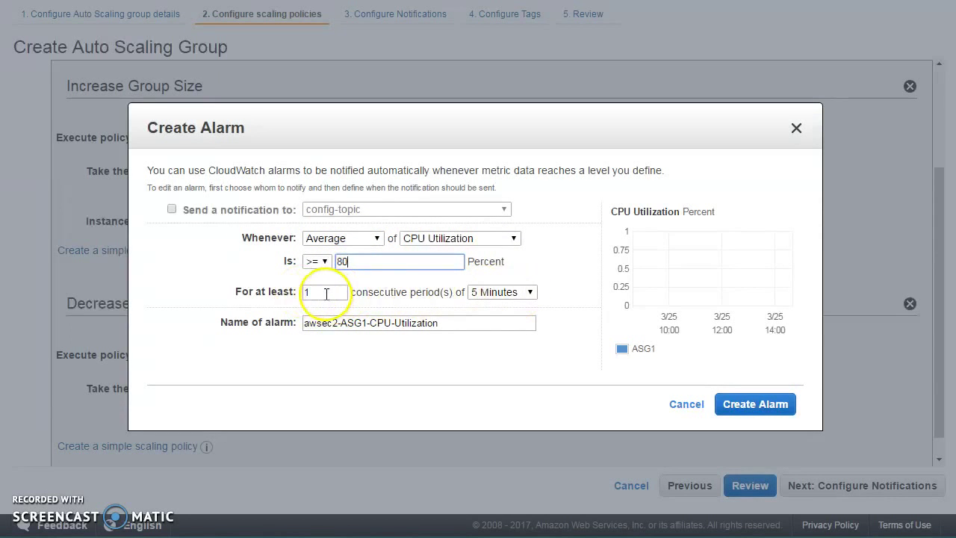
left_click(506, 292)
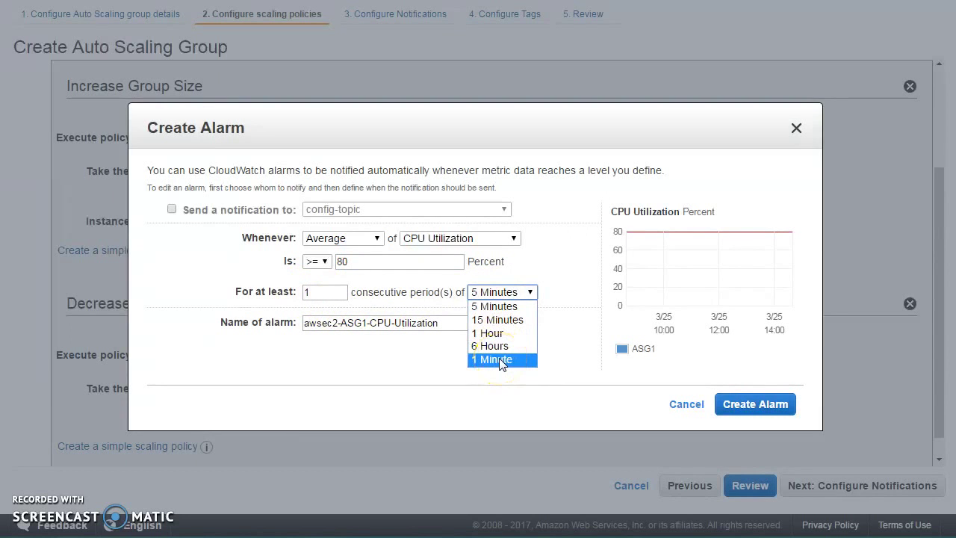
left_click(501, 297)
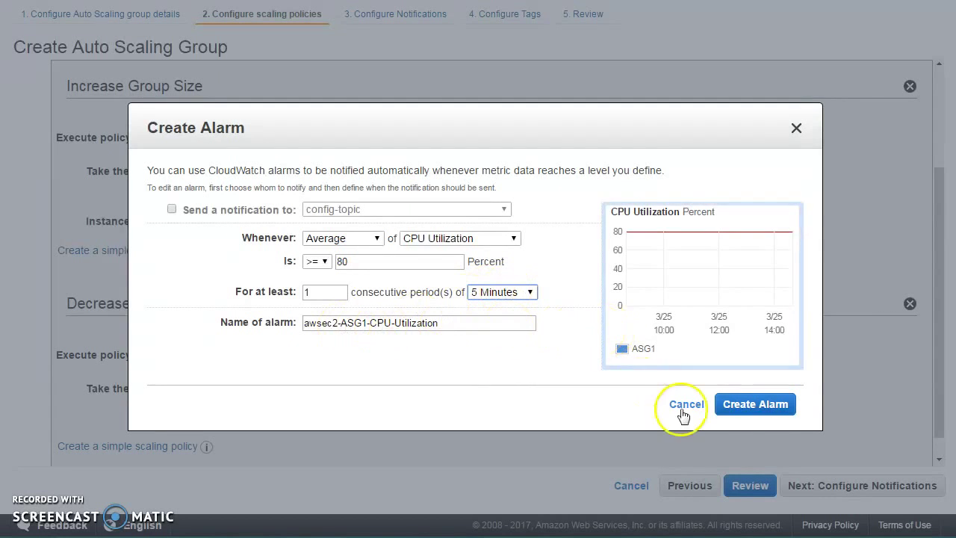
left_click(734, 403)
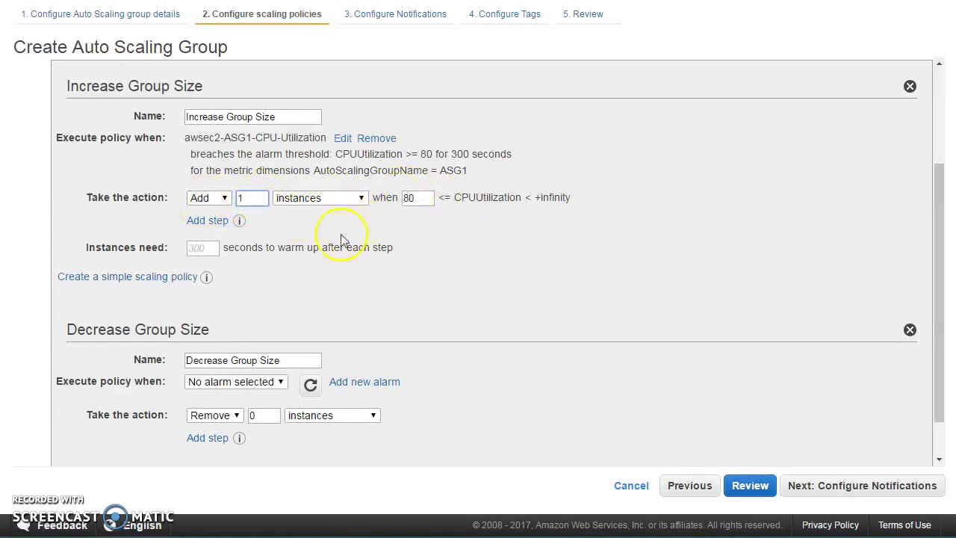
- Have the Increase Group Size policy add 1 instance, with 60 seconds of warm-up after each step
left_click(287, 271)
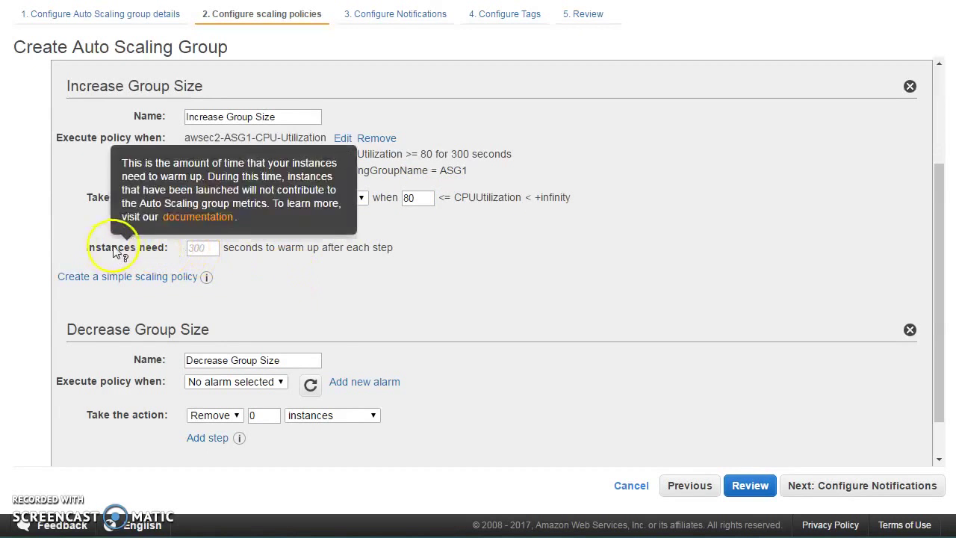
scroll(283, 249, "down", 1)
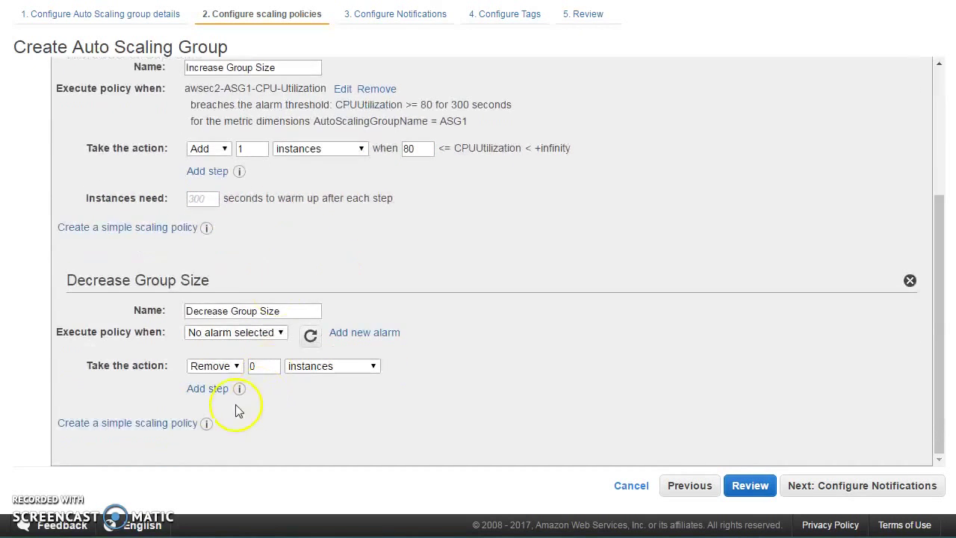
scroll(193, 197, "up", 3)
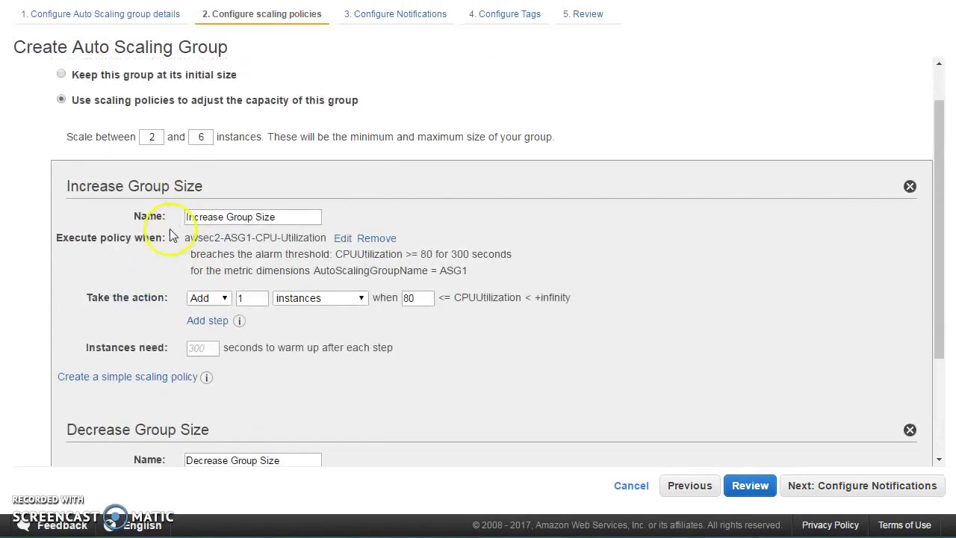
left_click(201, 348)
left_click(213, 349)
left_click_drag(219, 355, 173, 354)
- Create an alarm for the Decrease Group Size policy for average CPU utilization < 40 percent over 1 period of 5 minutes
scroll(358, 351, "down", 2)
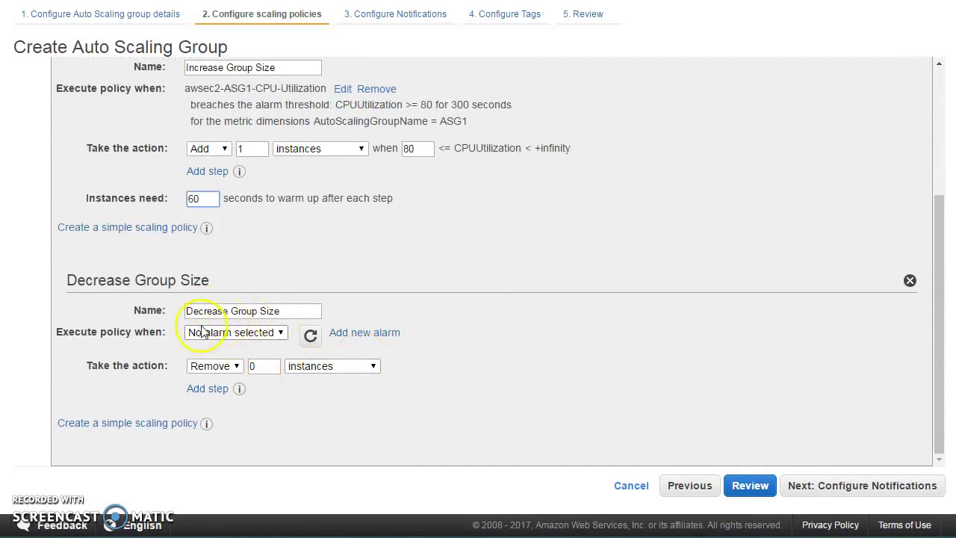
left_click(351, 335)
left_click(322, 261)
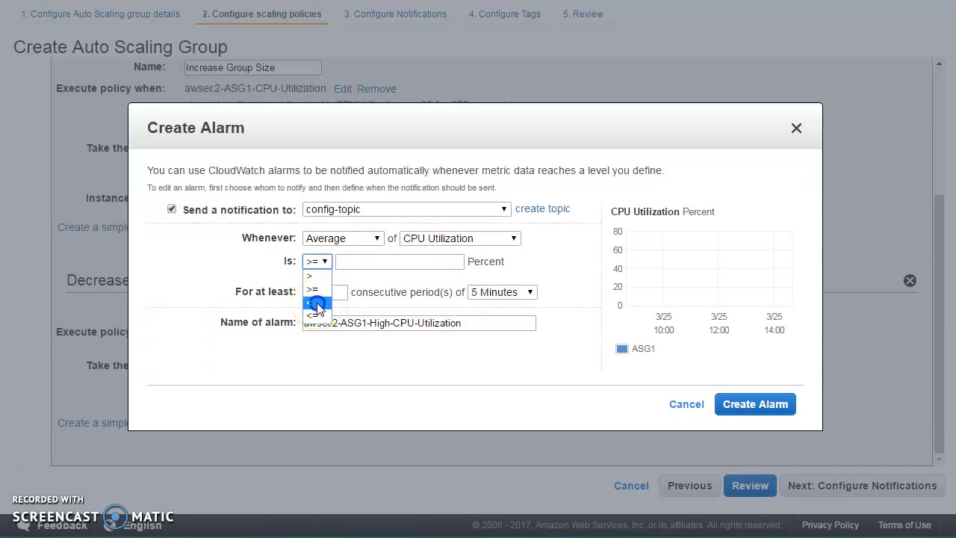
left_click(314, 303)
left_click(360, 264)
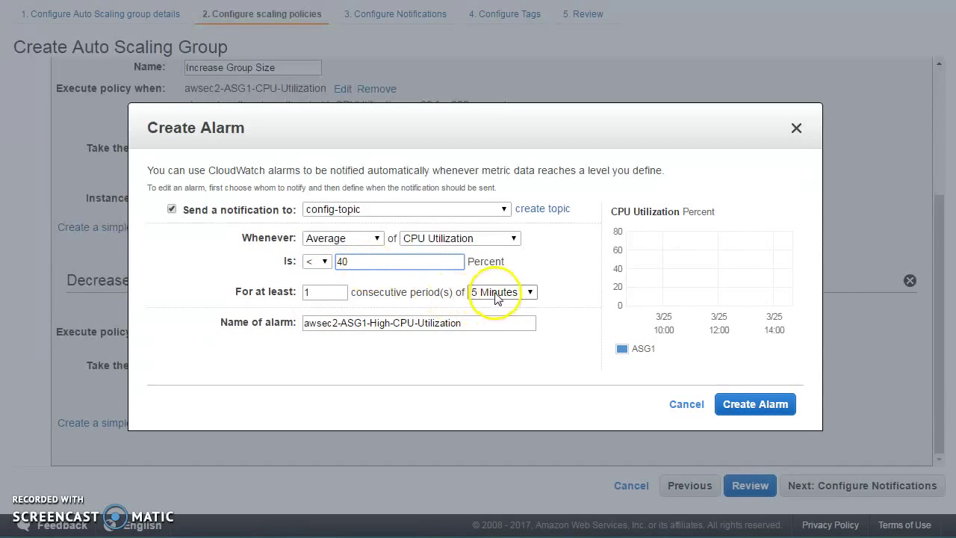
left_click(756, 410)
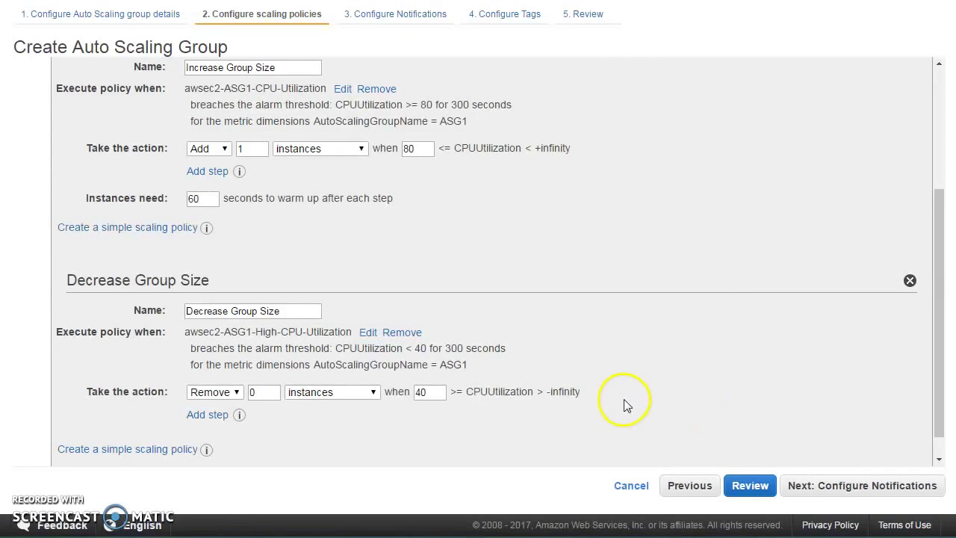
- Turn off the notification on the Decrease Group Size alarm and have the policy remove 1 instance
left_click(367, 334)
left_click(173, 209)
left_click(774, 405)
double_click(254, 392)
type("1")
- Examine the available action types and units for the Decrease Group Size policy without changing them
left_click(232, 392)
left_click(231, 390)
left_click(228, 390)
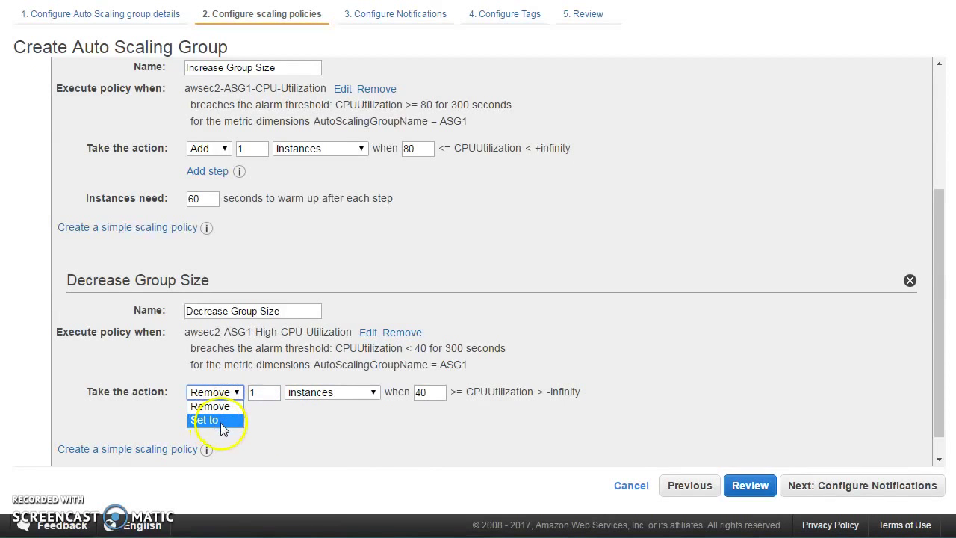
left_click(298, 436)
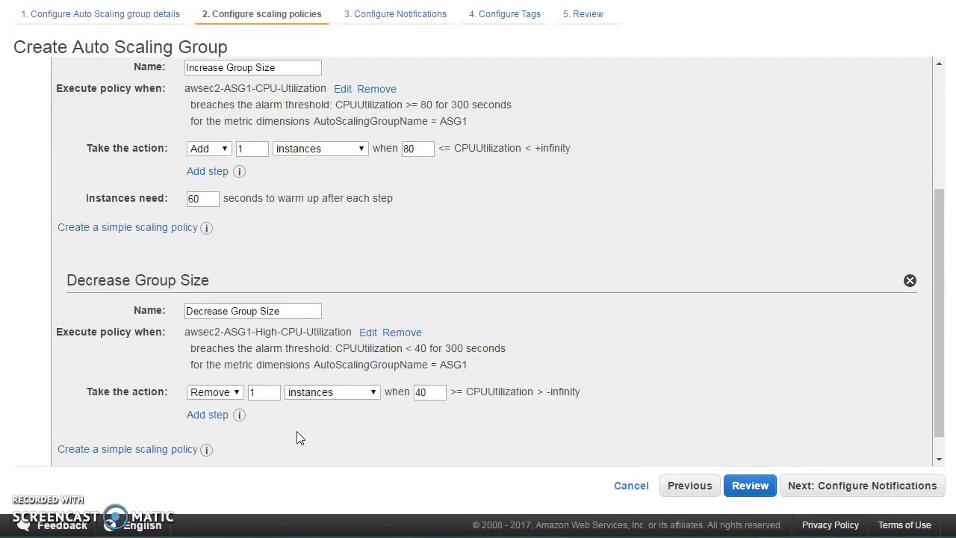
left_click(312, 415)
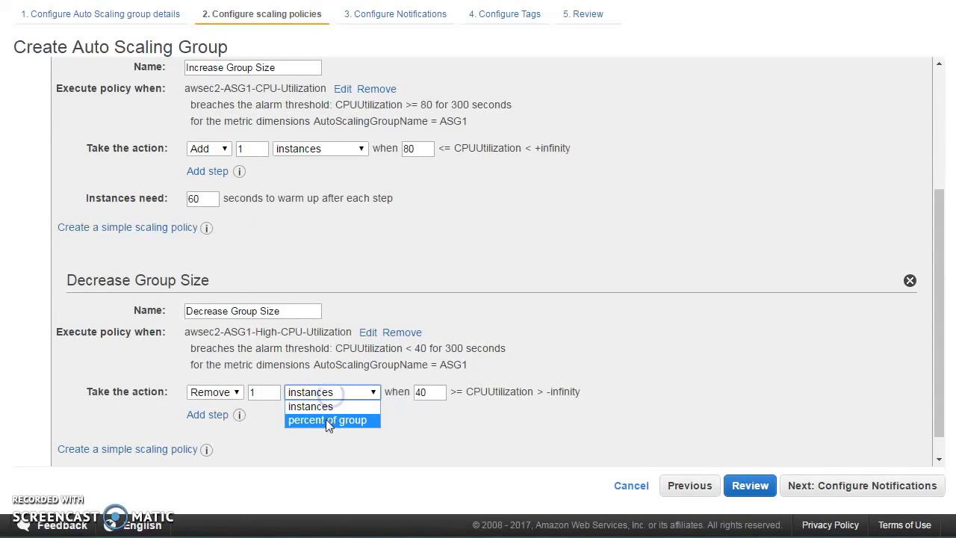
left_click(320, 444)
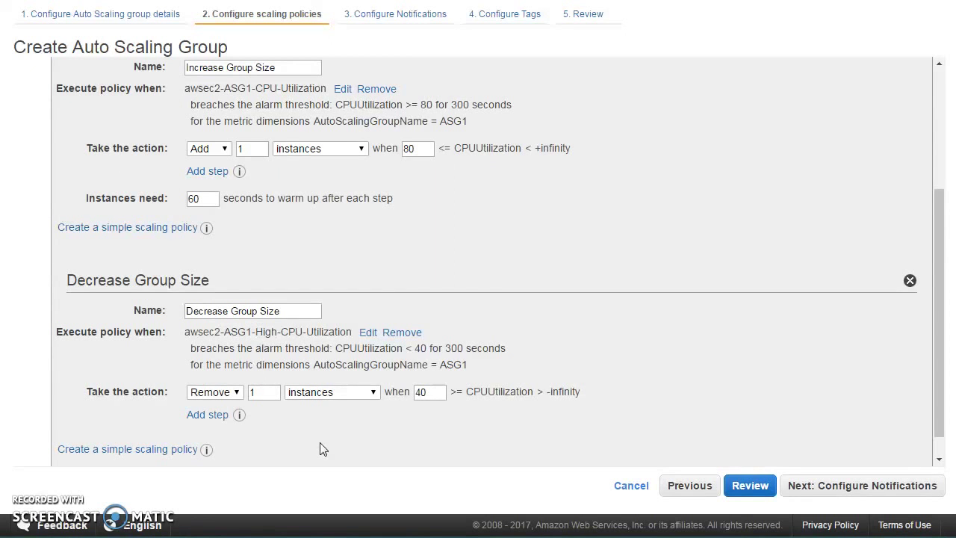
scroll(574, 444, "down", 1)
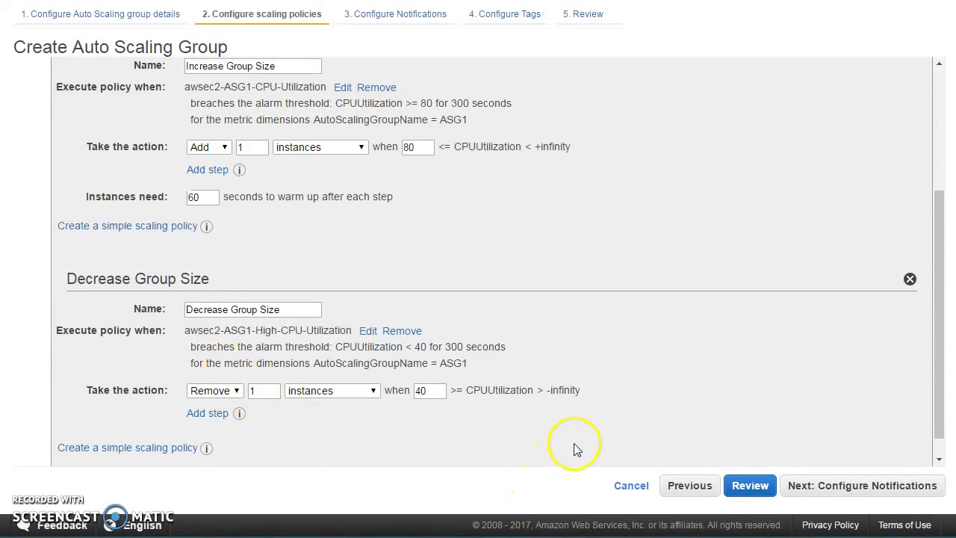
- Create the Auto Scaling group ASG1 without adding notifications or tags, and close its creation status page
scroll(576, 448, "down", 1)
left_click(822, 485)
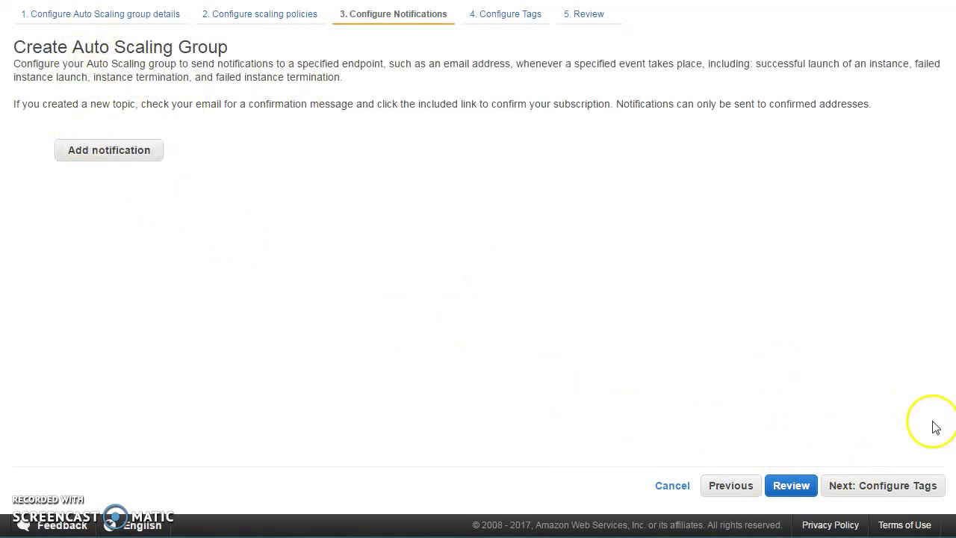
left_click(891, 486)
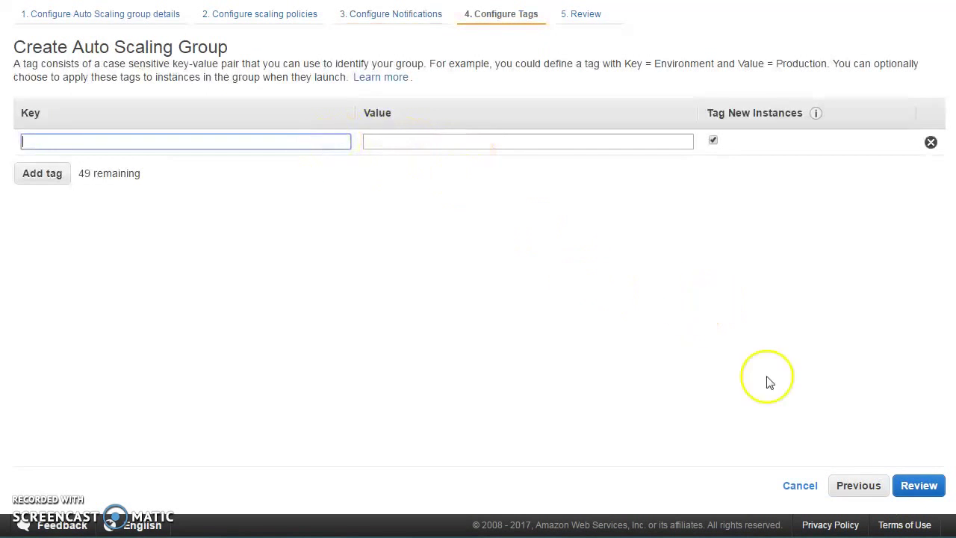
left_click(922, 496)
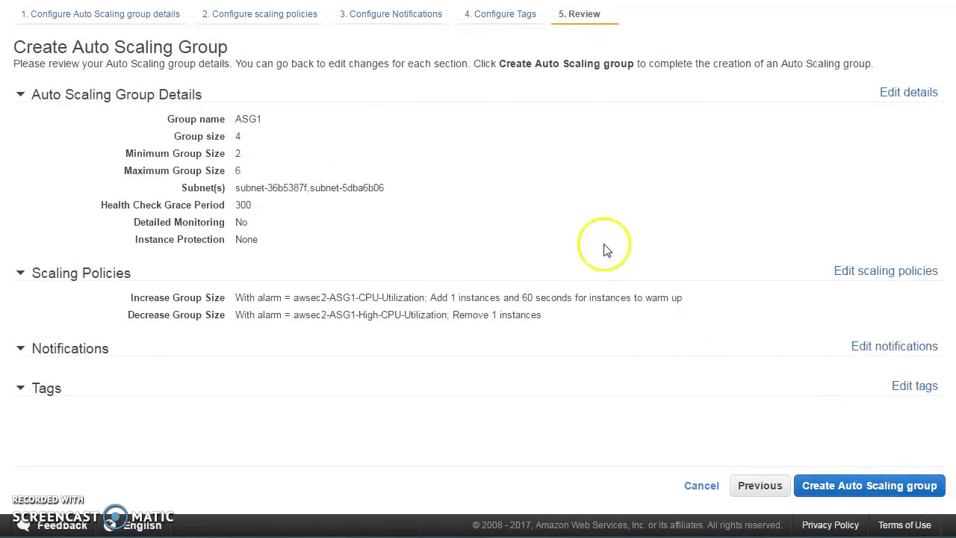
left_click(848, 487)
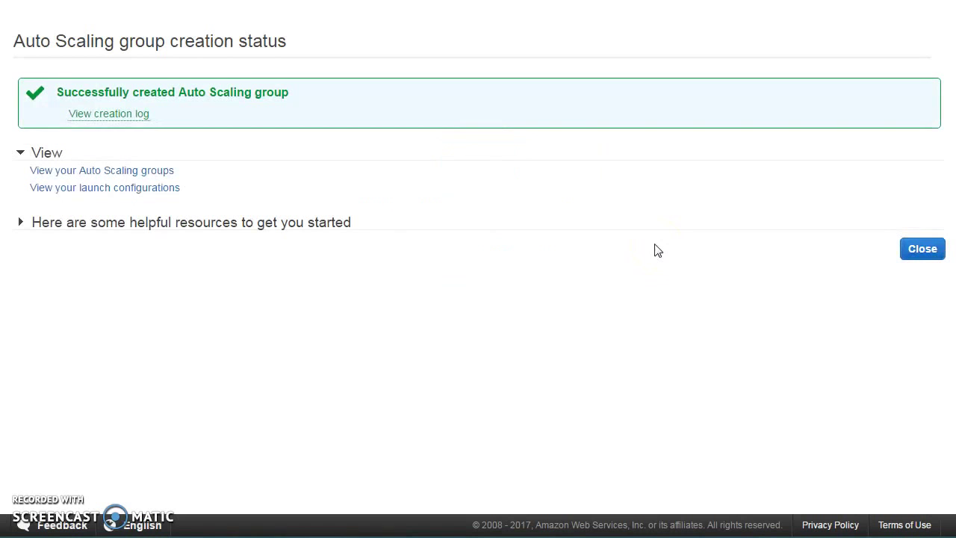
left_click(924, 251)
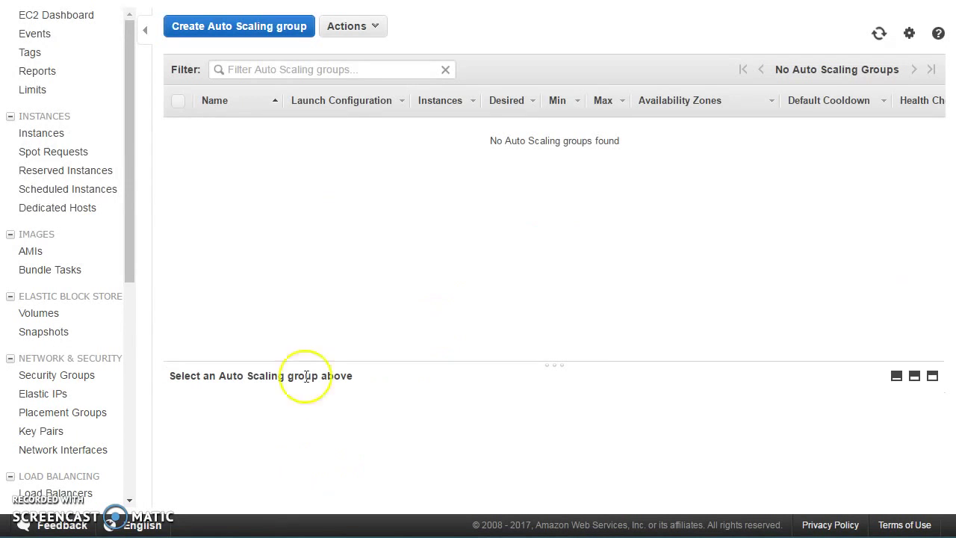
- Refresh the Auto Scaling groups list to check ASG1's instances, and open the EC2 Dashboard in a new browser tab
left_click(877, 37)
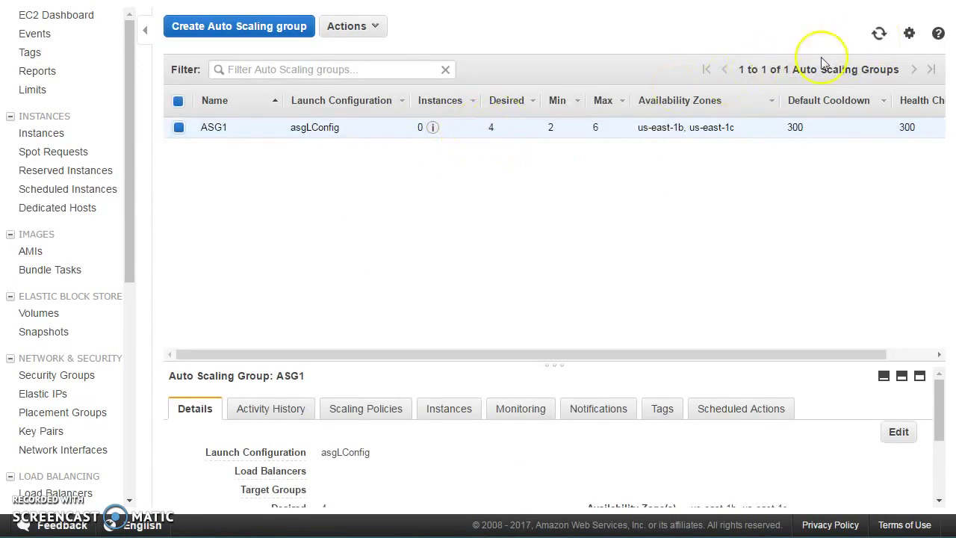
left_click(880, 36)
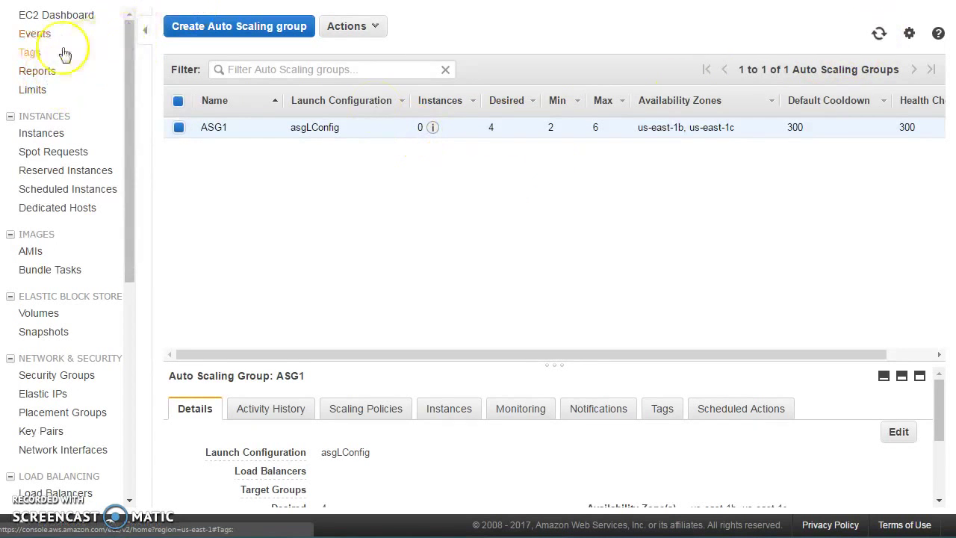
right_click(72, 15)
left_click(110, 26)
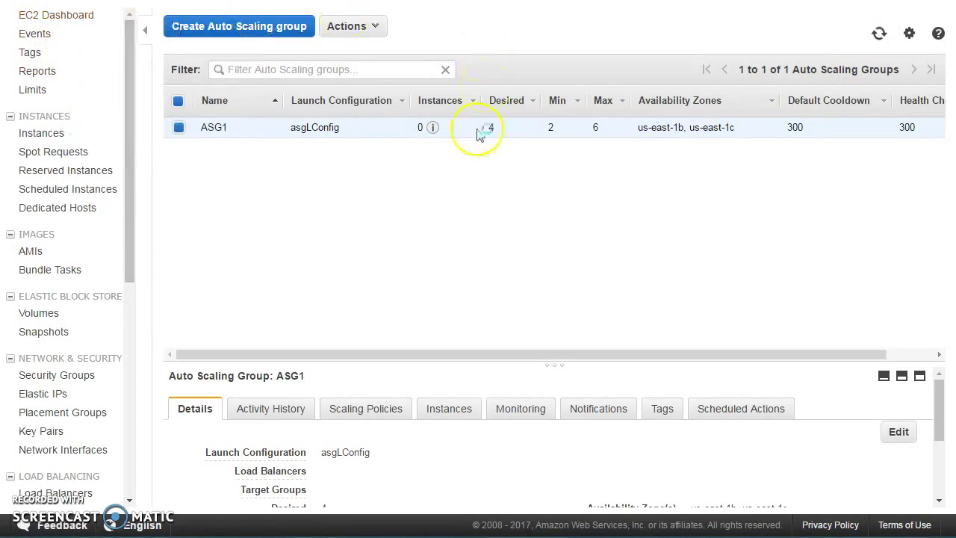
left_click(878, 35)
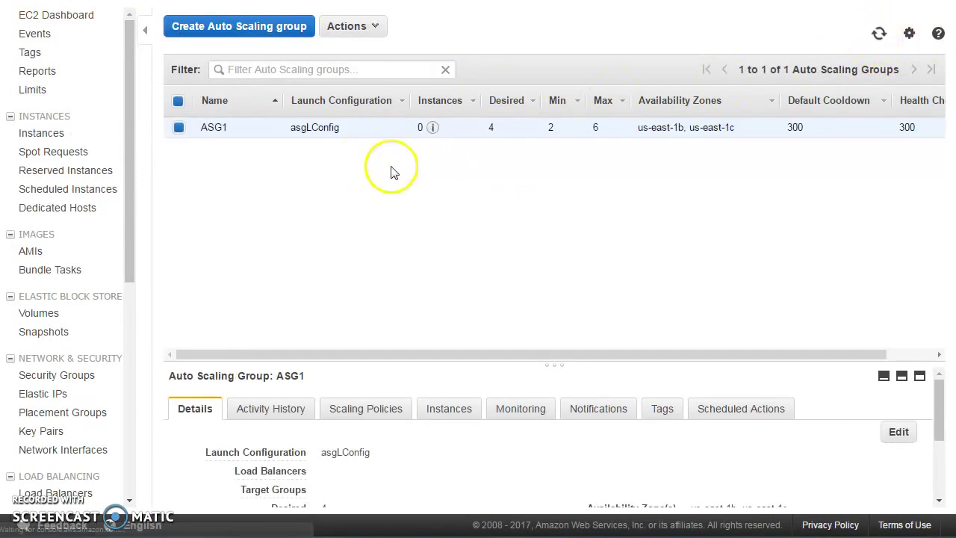
left_click(880, 35)
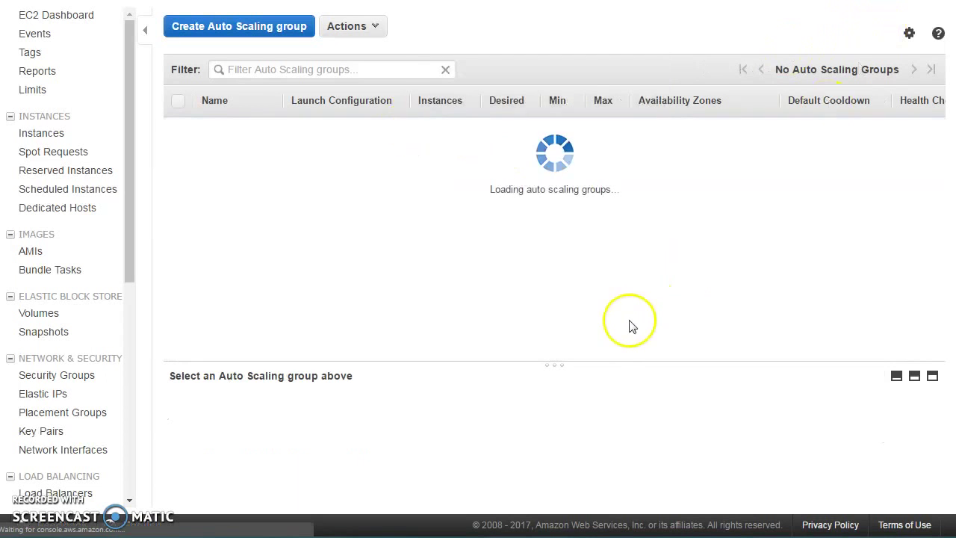
- Enlarge ASG1's details area and examine its most recent instance launch entry in the activity history
left_click_drag(604, 364, 568, 272)
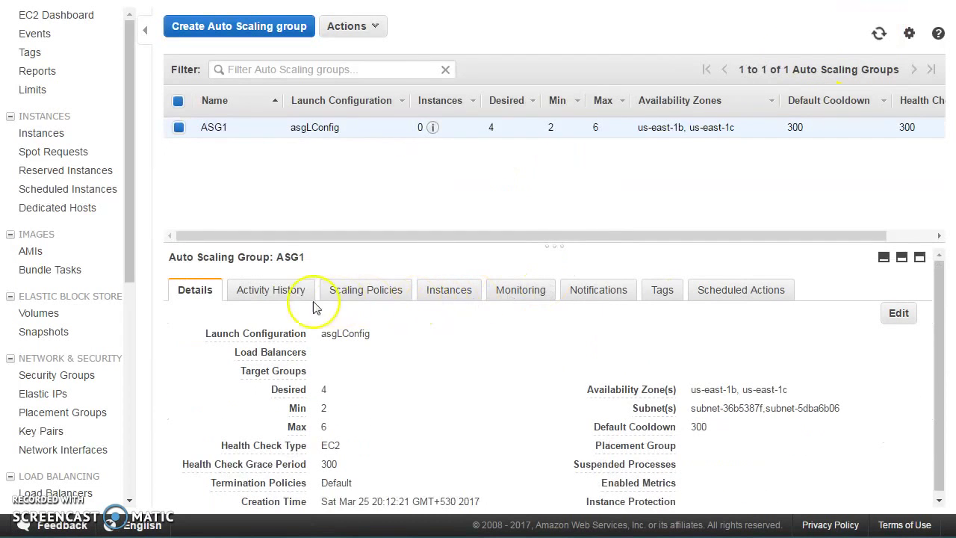
left_click(271, 291)
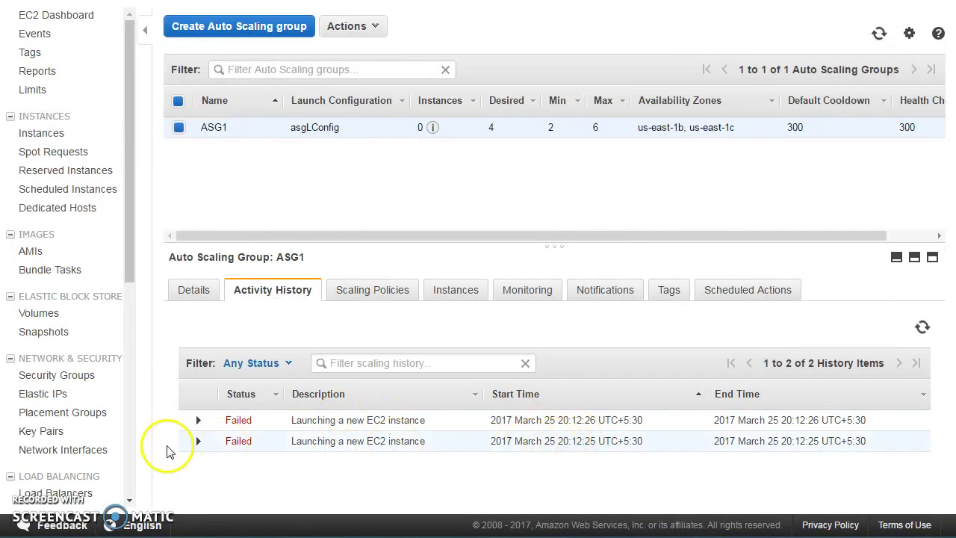
left_click(198, 420)
left_click_drag(590, 256, 590, 183)
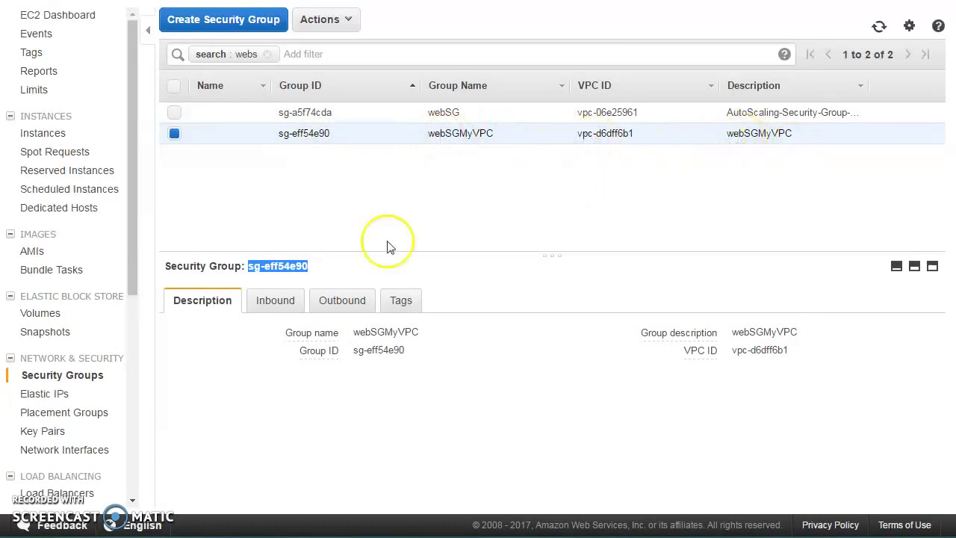
- Check the inbound rules and description of the security group webSGMyVPC
left_click(276, 306)
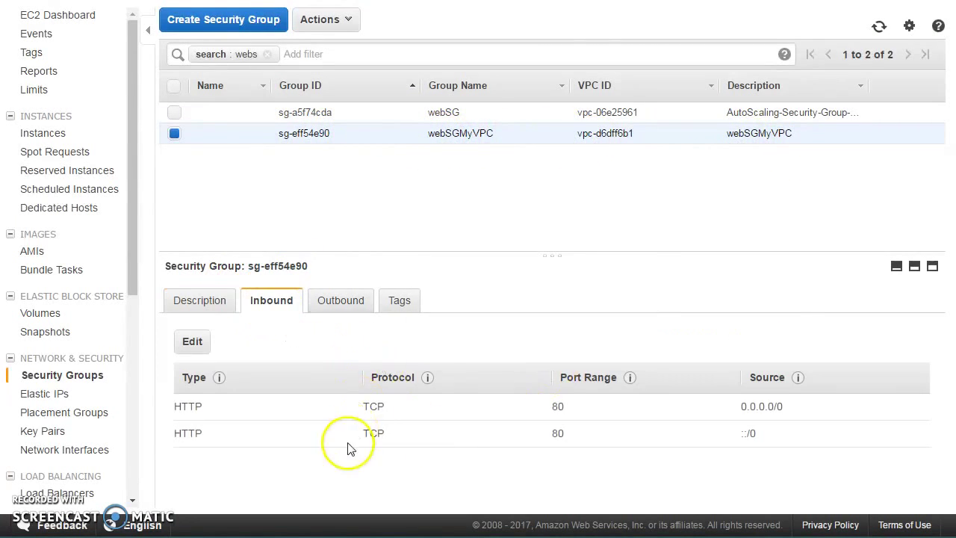
left_click(209, 303)
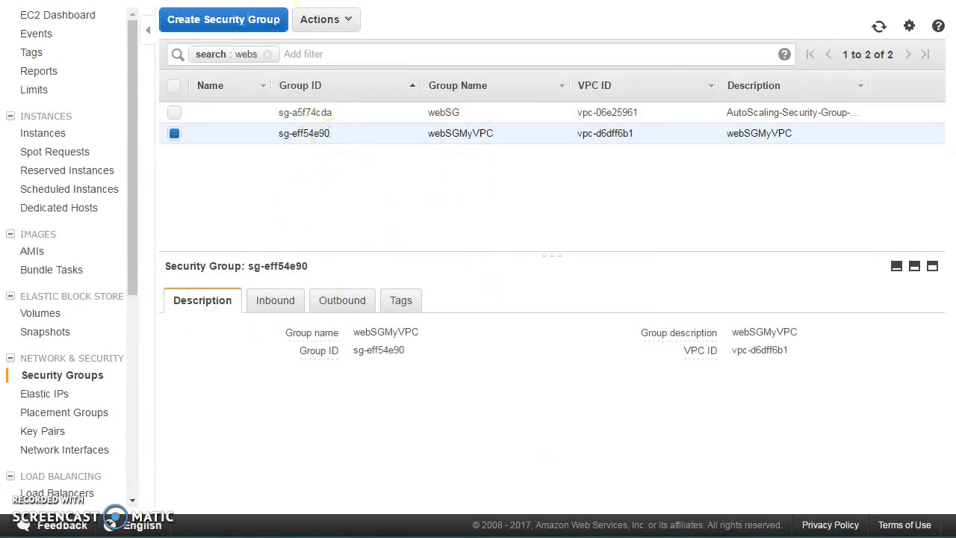
- Find the launch configuration asgLConfig from the EC2 Dashboard and start a copy of it
key("ctrl+Tab")
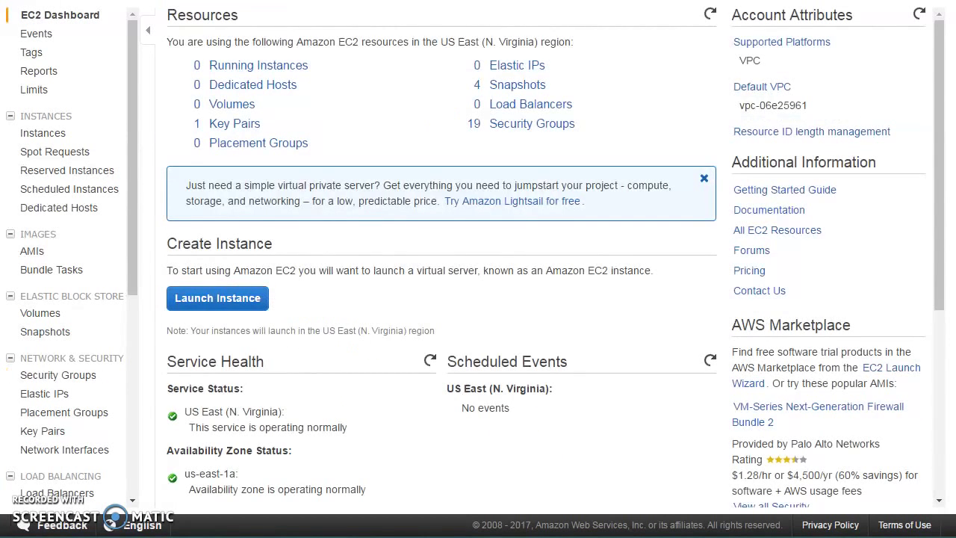
scroll(66, 298, "down", 5)
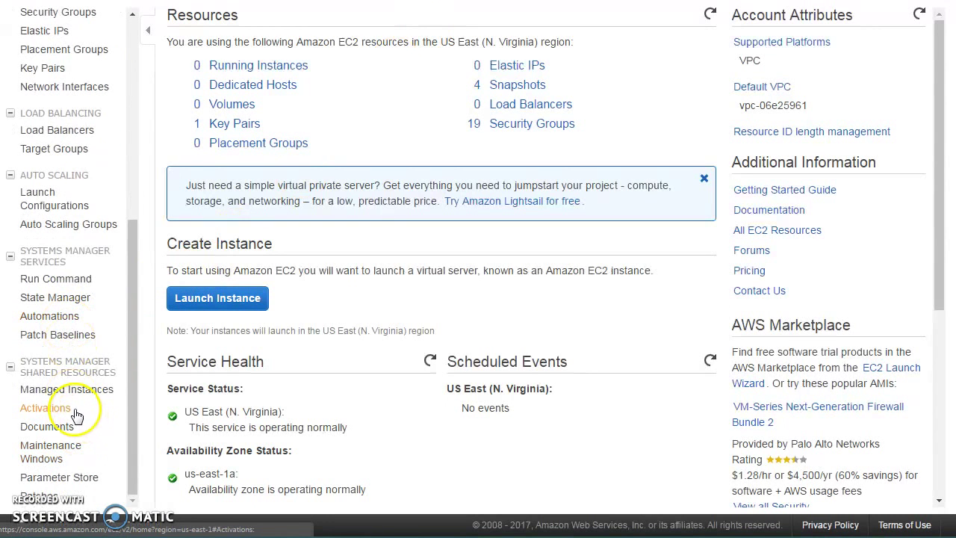
left_click(41, 202)
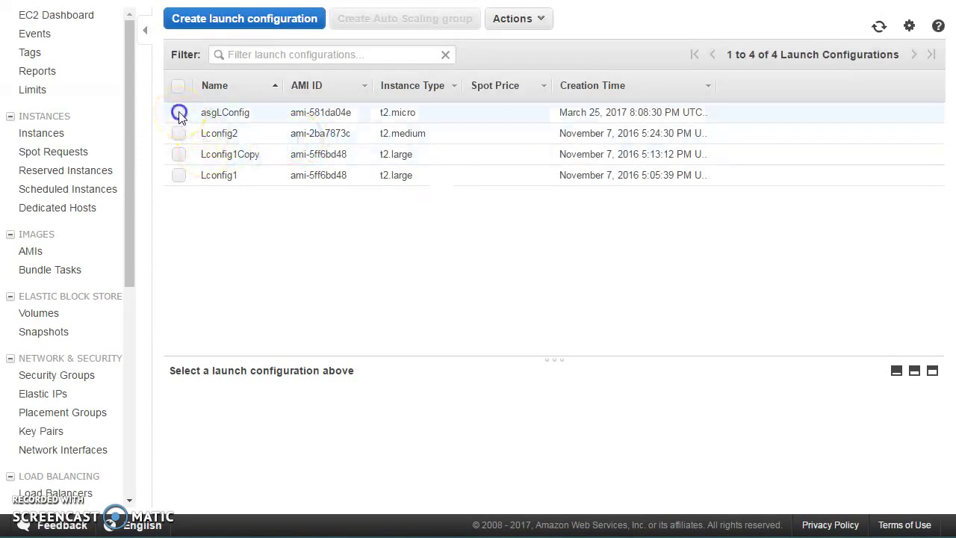
left_click(179, 113)
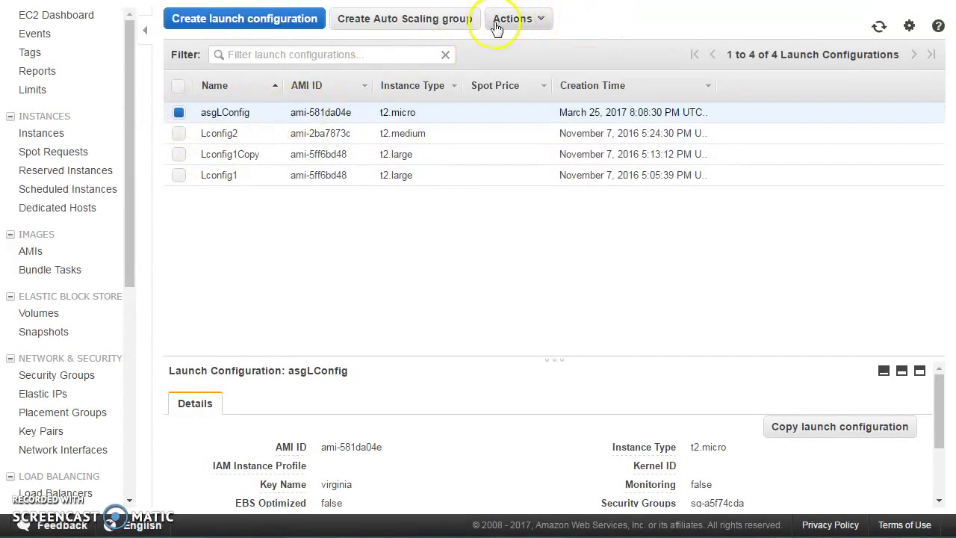
left_click(529, 21)
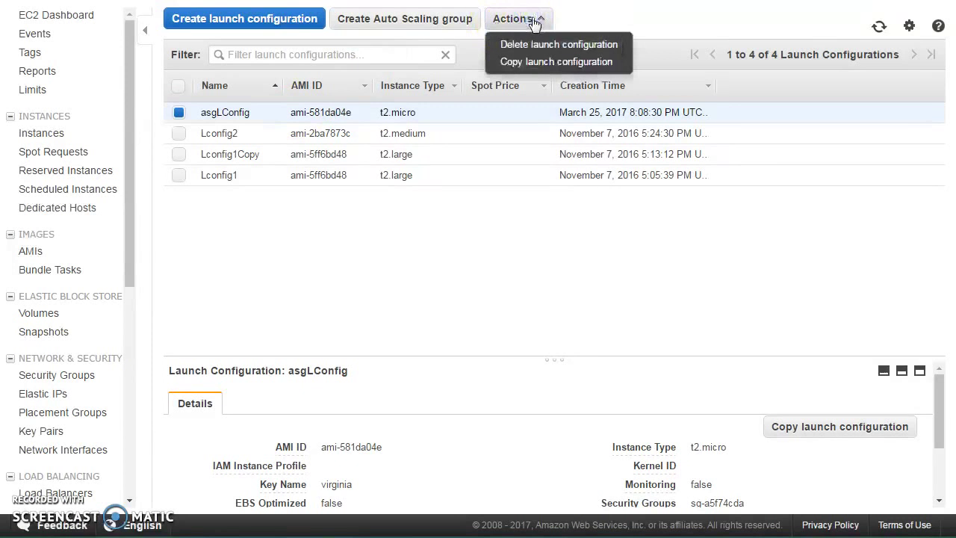
left_click(526, 65)
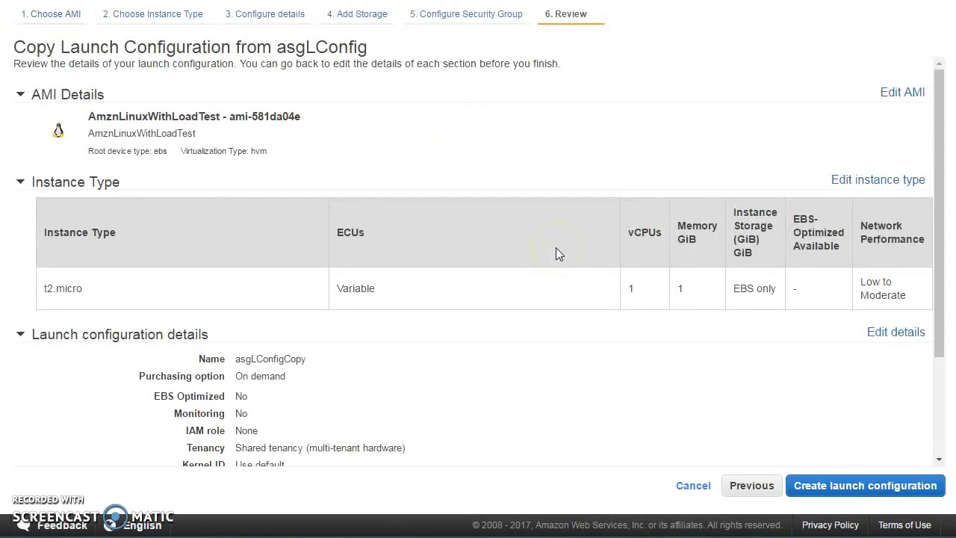
- Assign the existing security group webSGMyVPC instead of webSG to the copied launch configuration and continue to its review
left_click(463, 16)
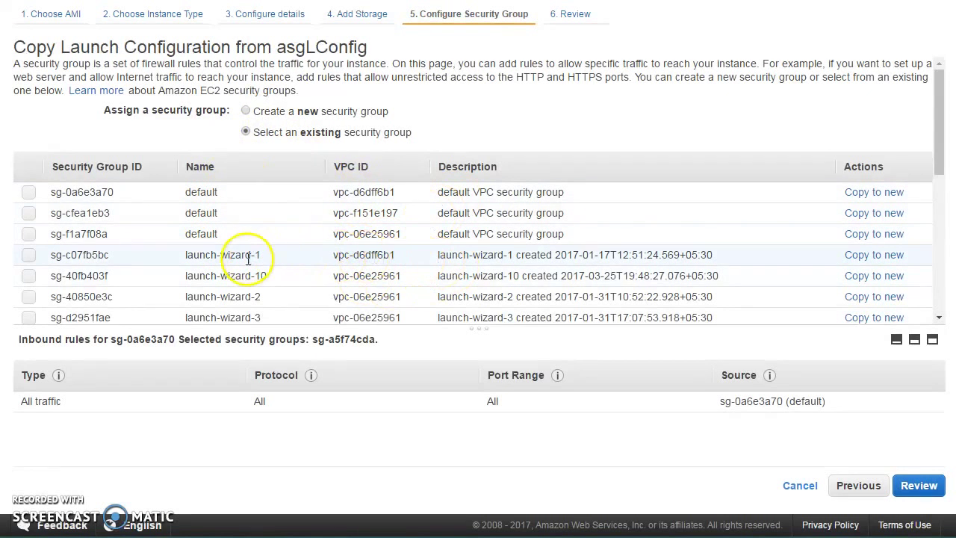
scroll(248, 259, "down", 3)
scroll(248, 262, "down", 2)
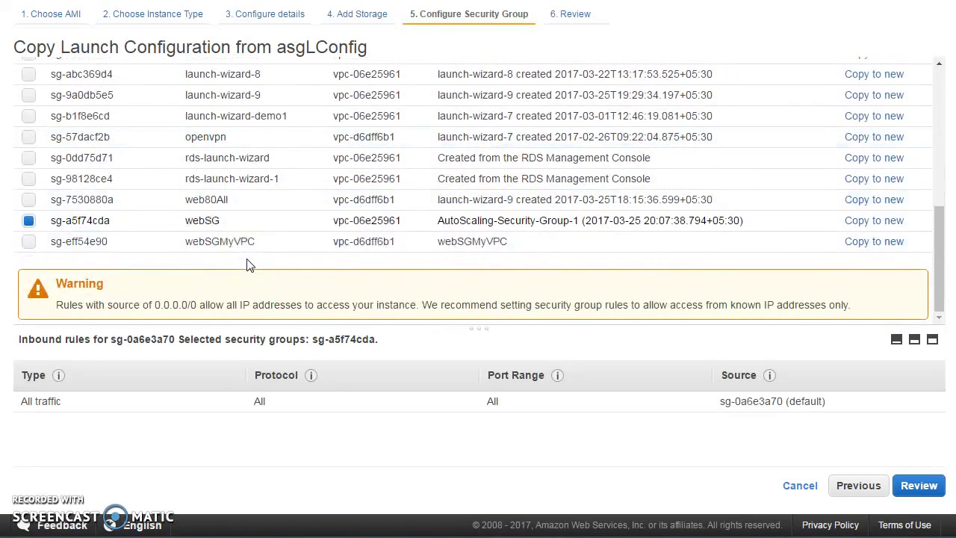
left_click(29, 241)
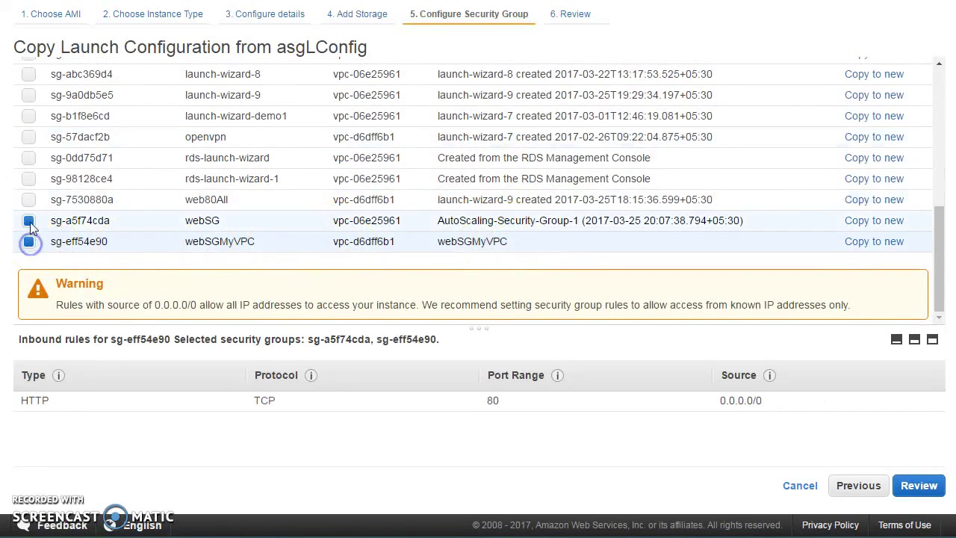
left_click(918, 485)
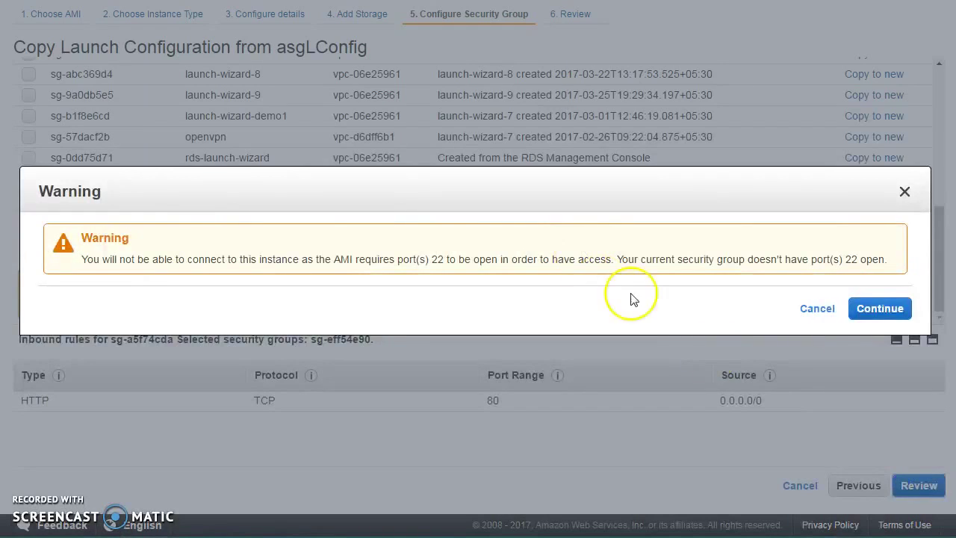
left_click(890, 319)
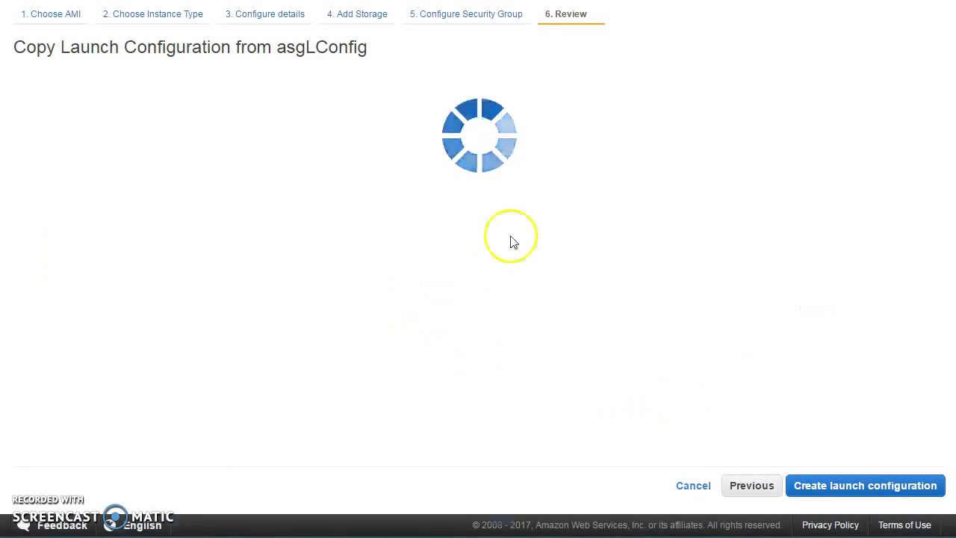
- Review the copied launch configuration's settings and check its name in the configuration details without changing it
scroll(822, 298, "down", 5)
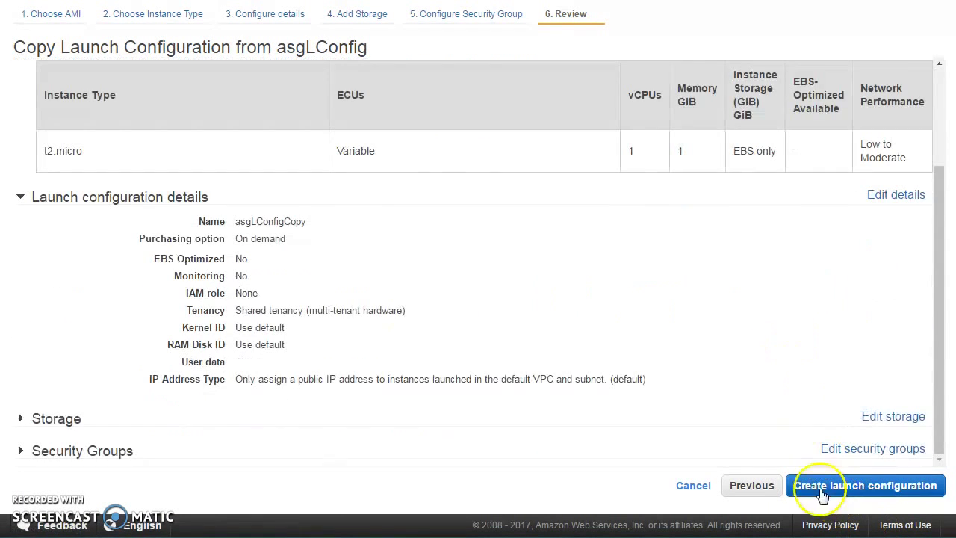
left_click(817, 485)
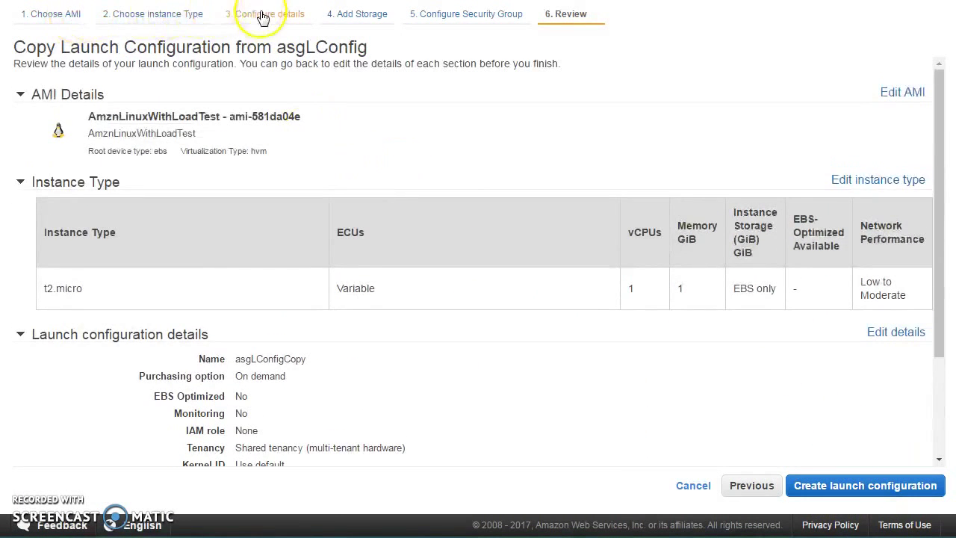
left_click(265, 13)
left_click(347, 67)
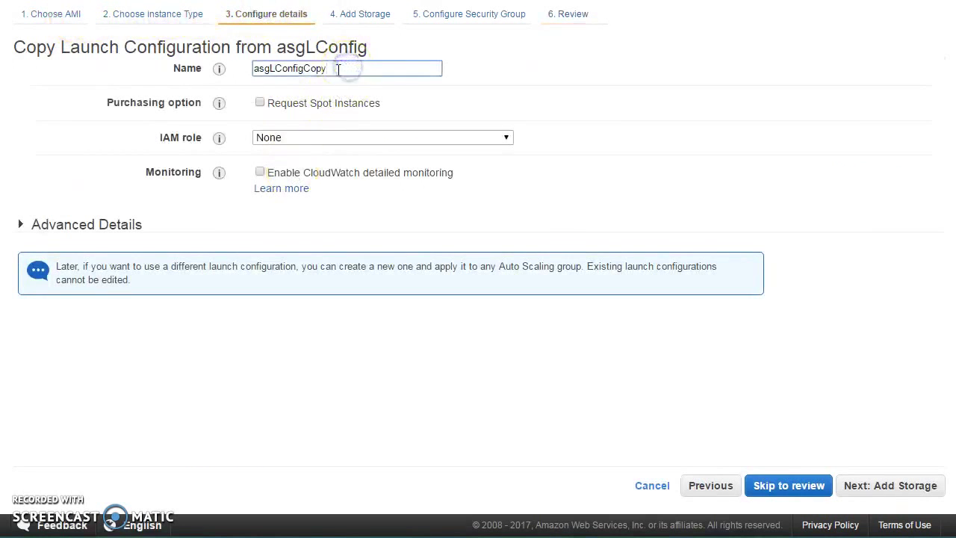
left_click(574, 15)
- Create the launch configuration asgLConfigCopy with the existing key pair virginia, acknowledging access to its private key file, and close the status page
left_click(866, 487)
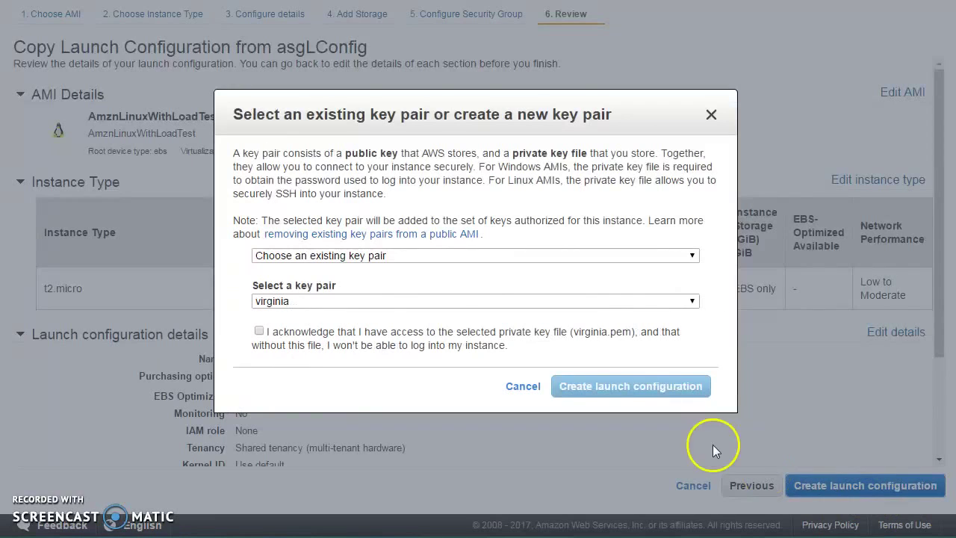
left_click(430, 327)
left_click(572, 386)
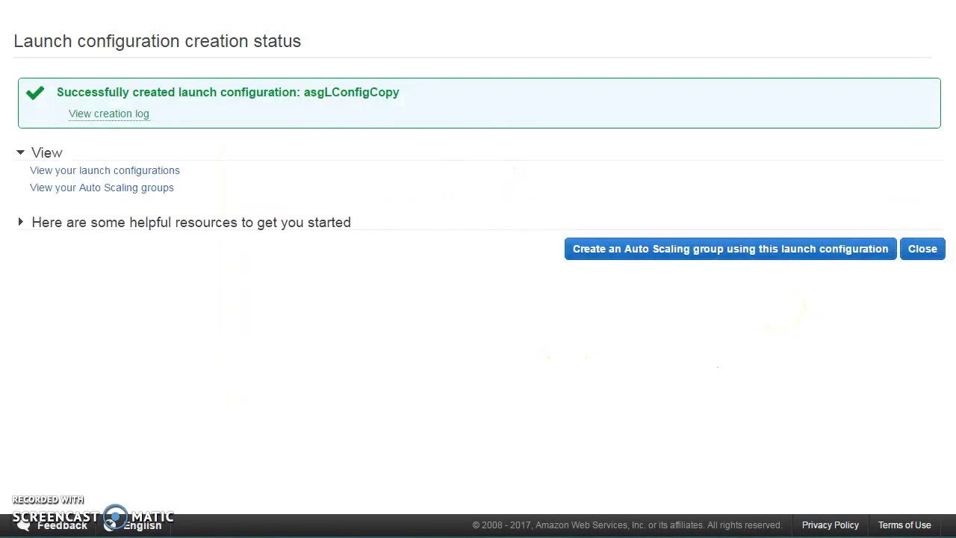
left_click(921, 248)
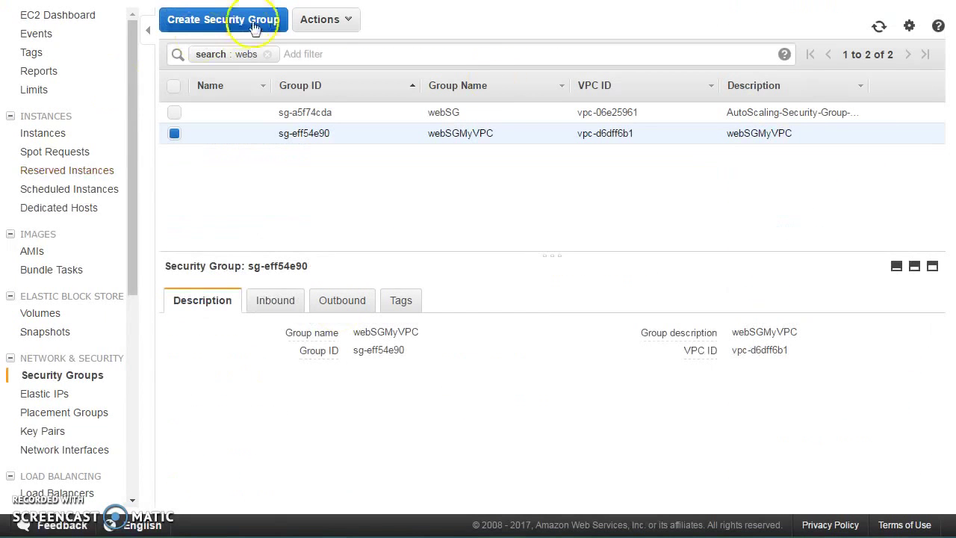
- Switch the Auto Scaling group ASG1 to the launch configuration asgLConfigCopy and save the change
scroll(63, 455, "down", 5)
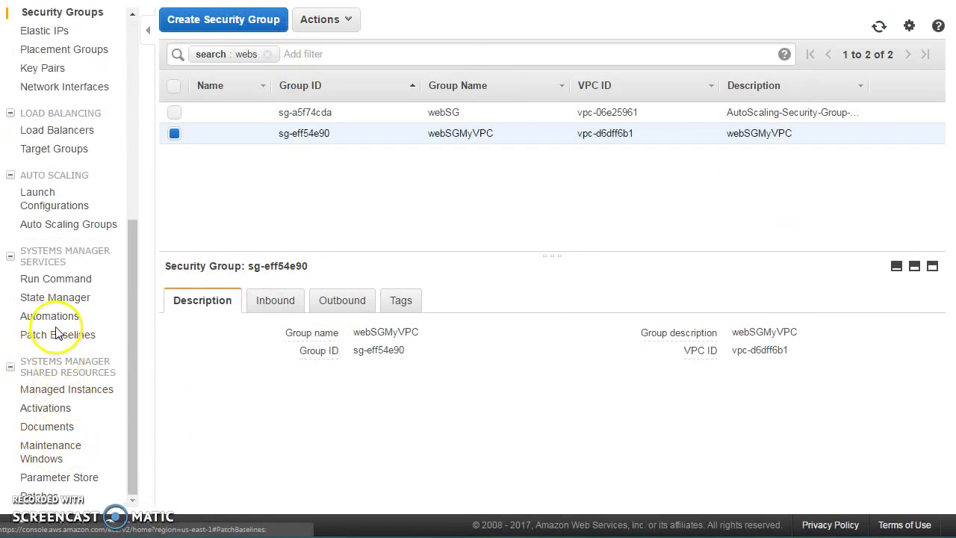
left_click(58, 221)
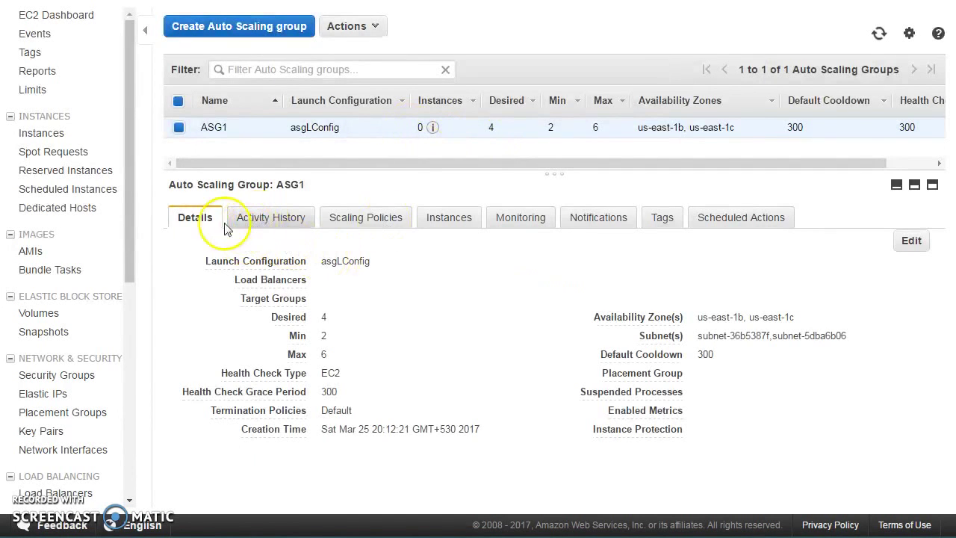
left_click(910, 242)
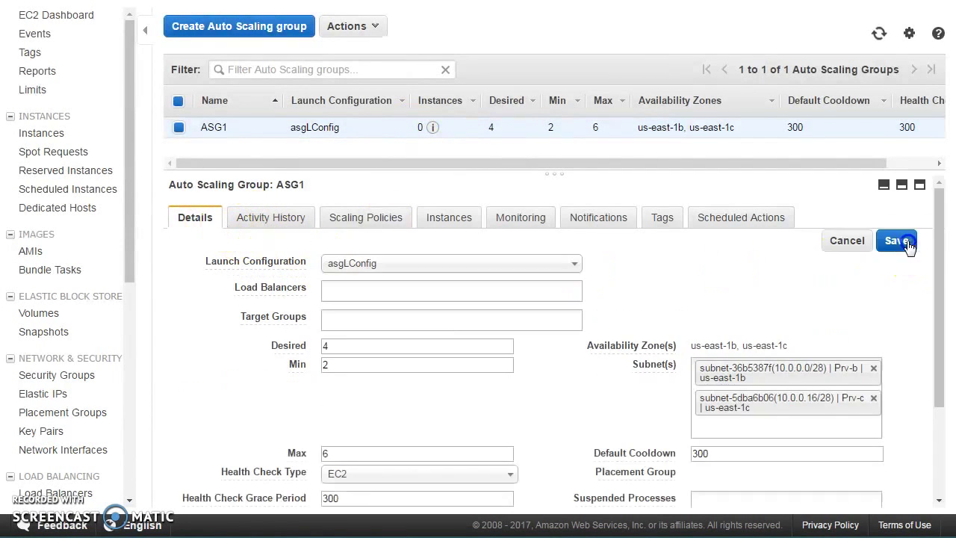
left_click(431, 266)
left_click(381, 306)
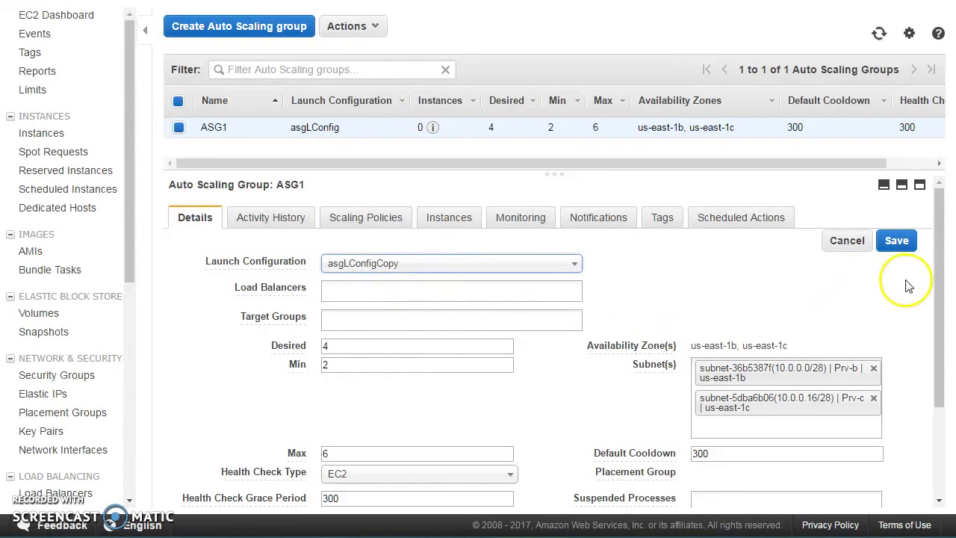
left_click(897, 241)
- Refresh the Auto Scaling group list, then check ASG1's activity history and the details of a recent instance launch
left_click(881, 35)
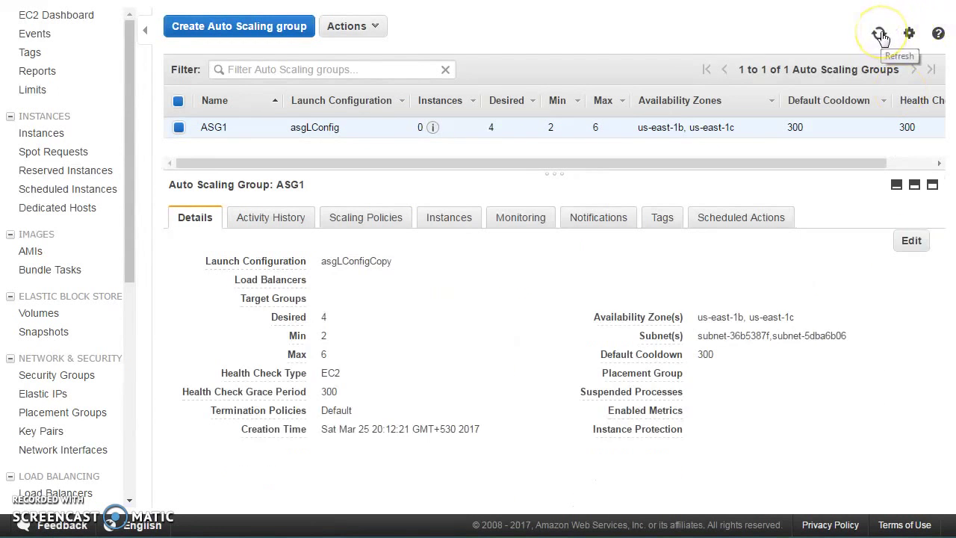
left_click(271, 217)
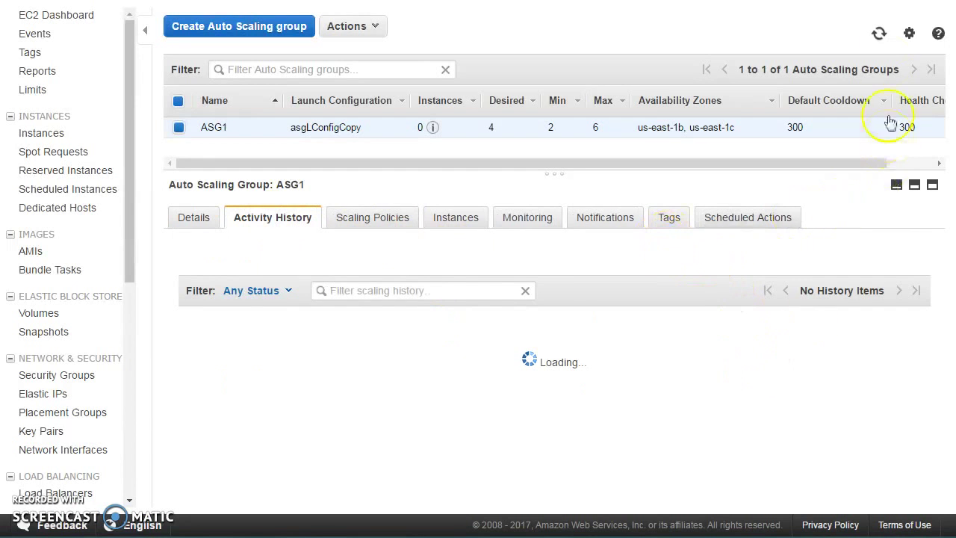
left_click(880, 35)
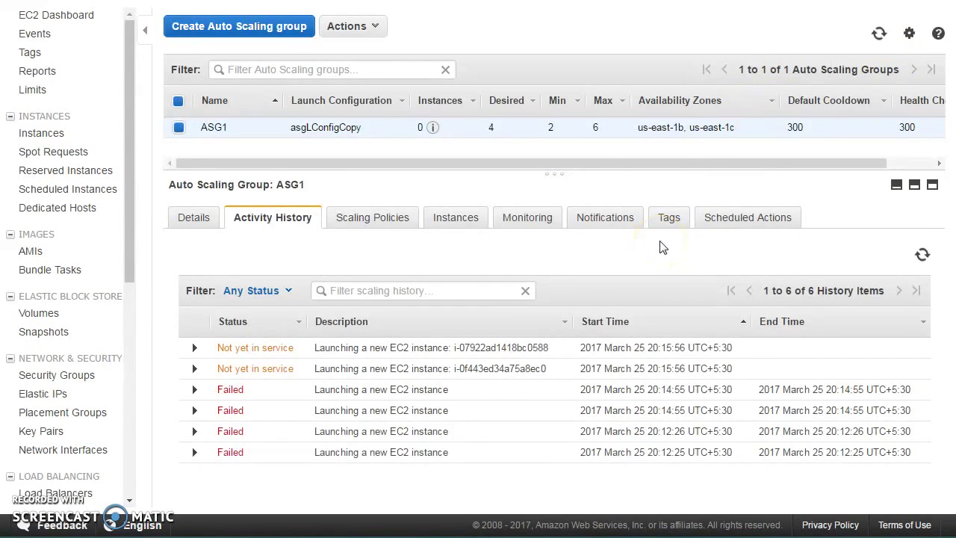
left_click(195, 369)
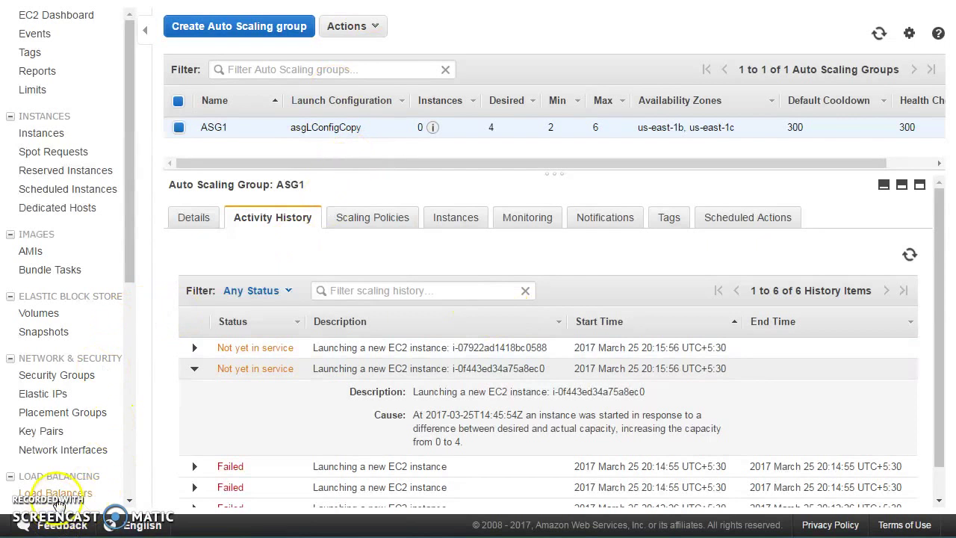
- Start creating a new load balancer of the Classic Load Balancer type
scroll(82, 478, "down", 2)
left_click(62, 345)
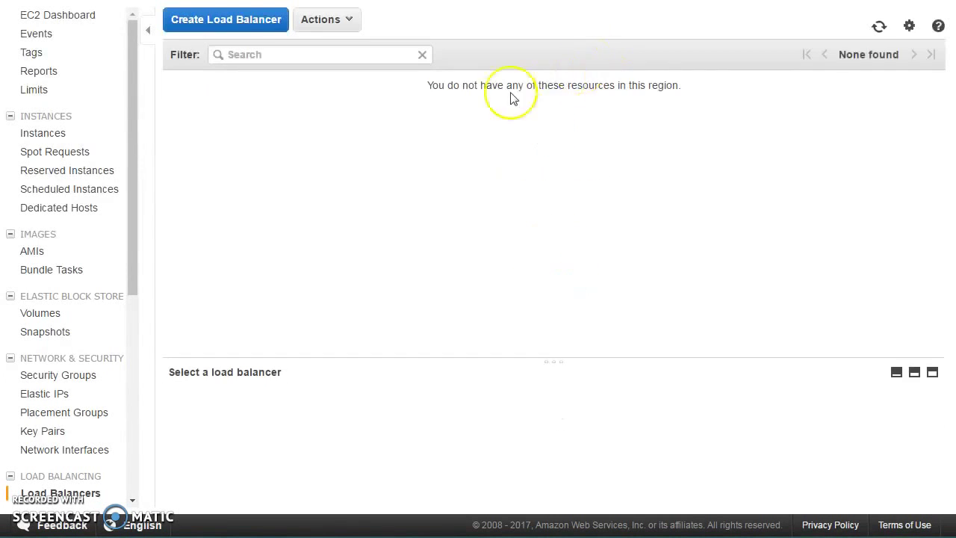
left_click(228, 21)
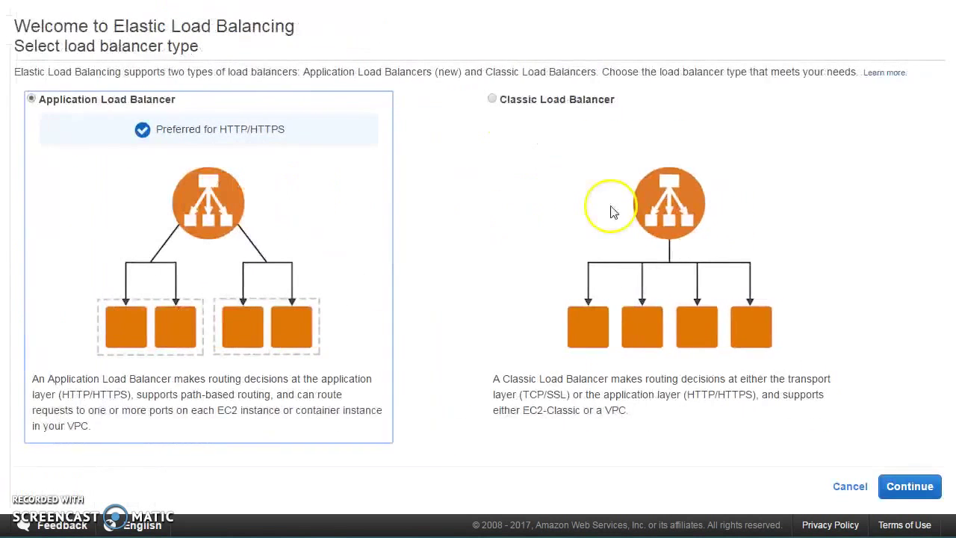
left_click(515, 104)
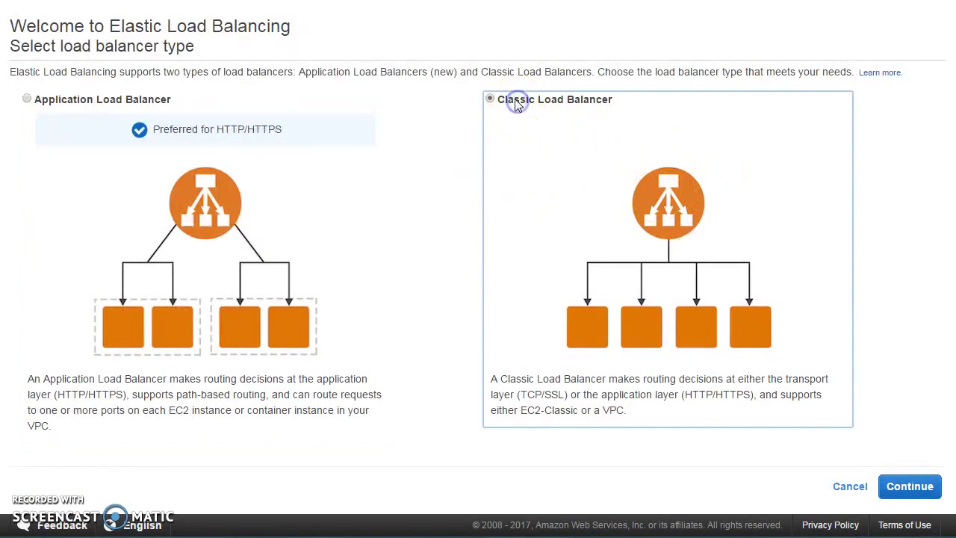
left_click(904, 493)
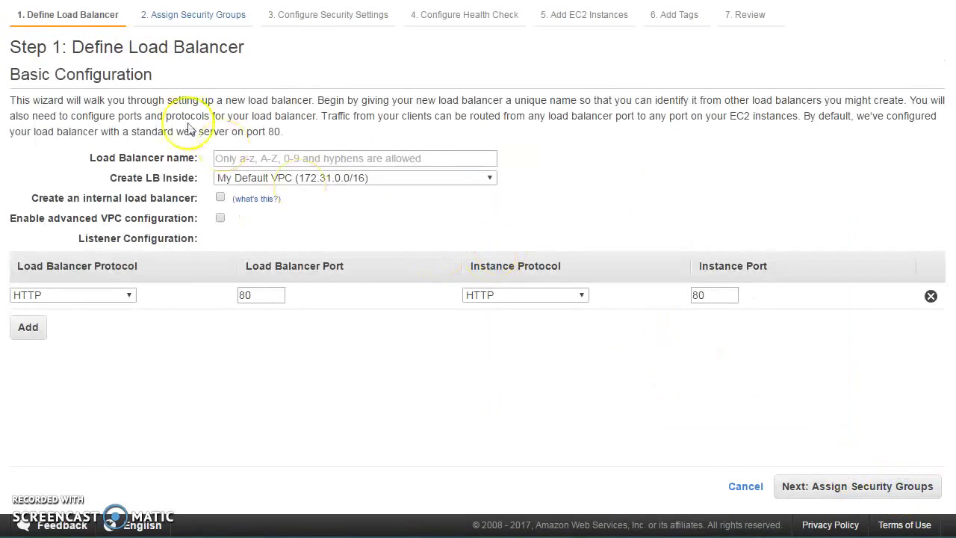
- Name the load balancer ELB1 and place it inside myVPC (10.0.0.0/26)
left_click(243, 160)
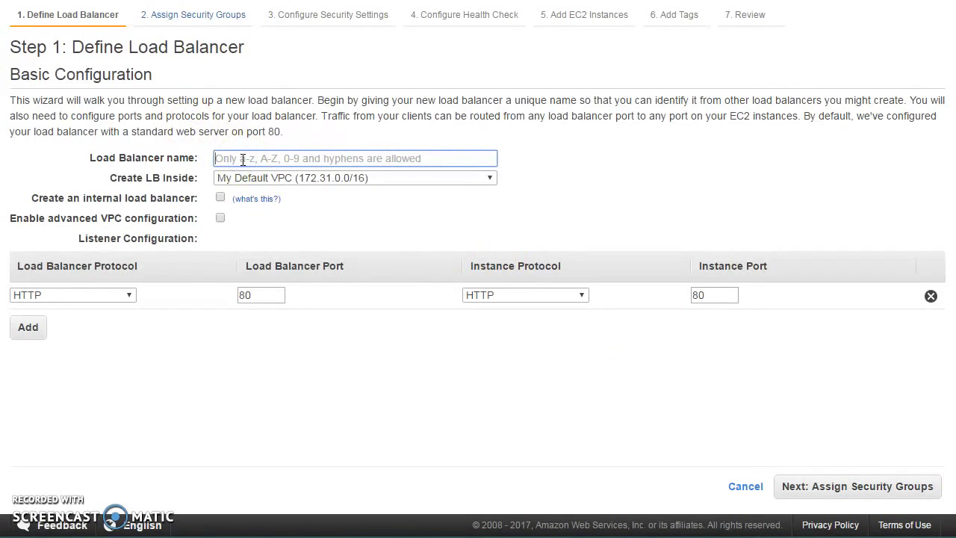
type("ELB1")
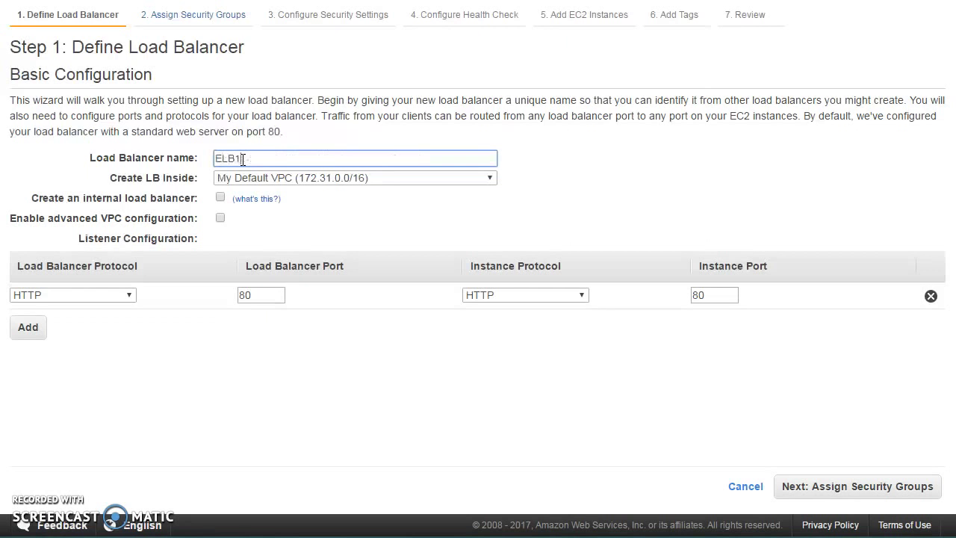
left_click(247, 180)
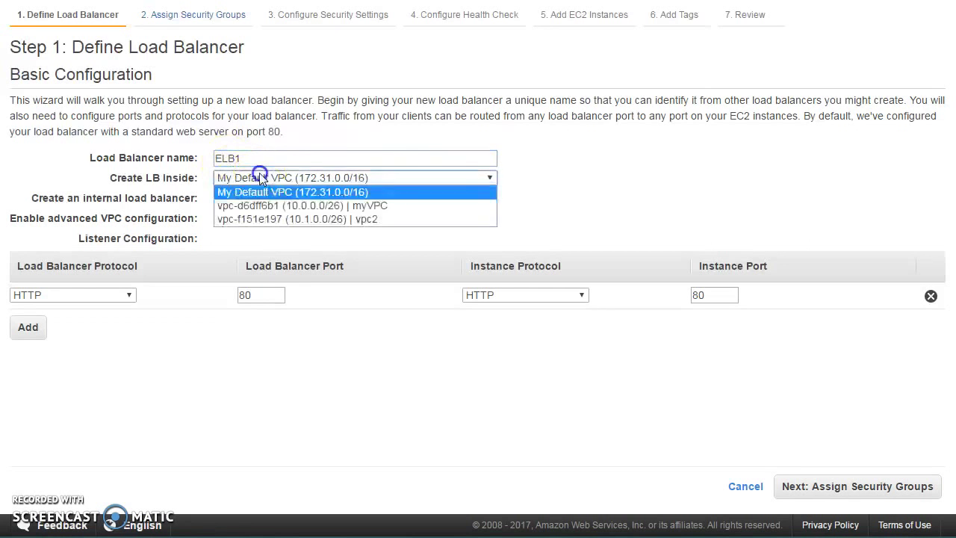
left_click(299, 212)
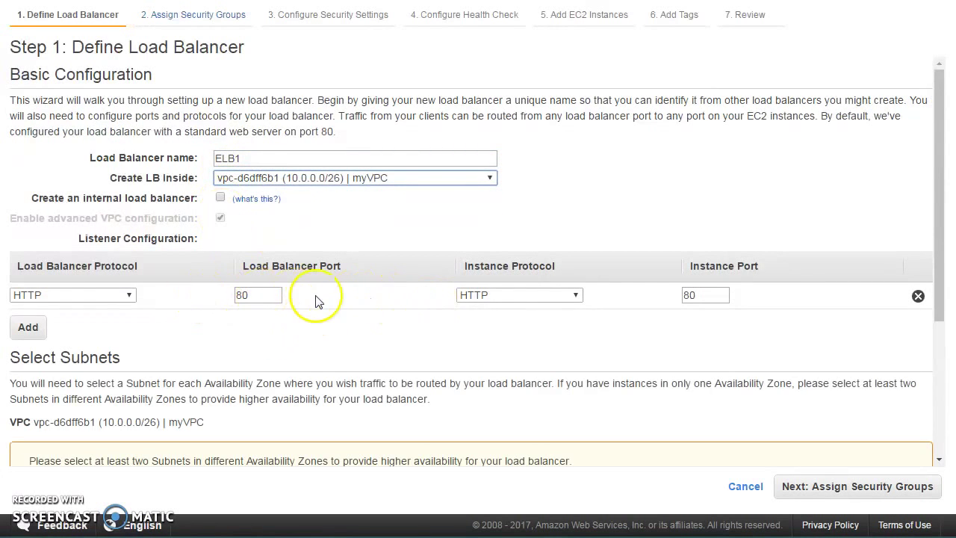
- Add the public subnets Pub-b and Pub-c to the load balancer and continue to security group assignment
scroll(316, 299, "down", 1)
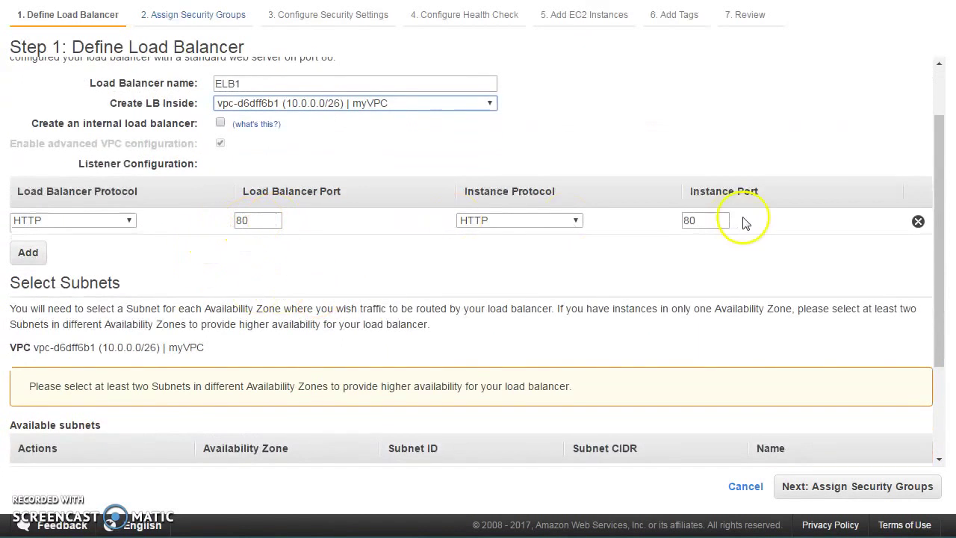
scroll(559, 278, "down", 2)
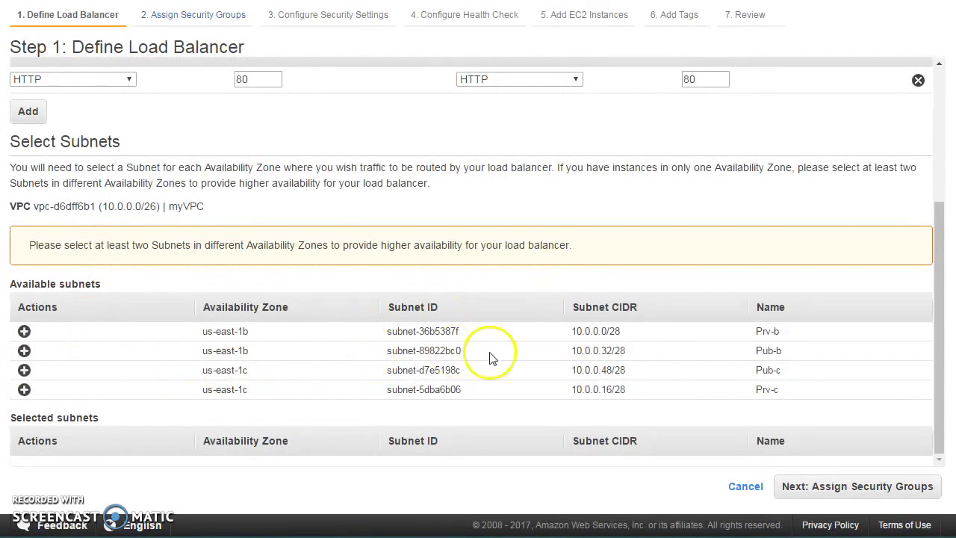
left_click(24, 351)
left_click(24, 351)
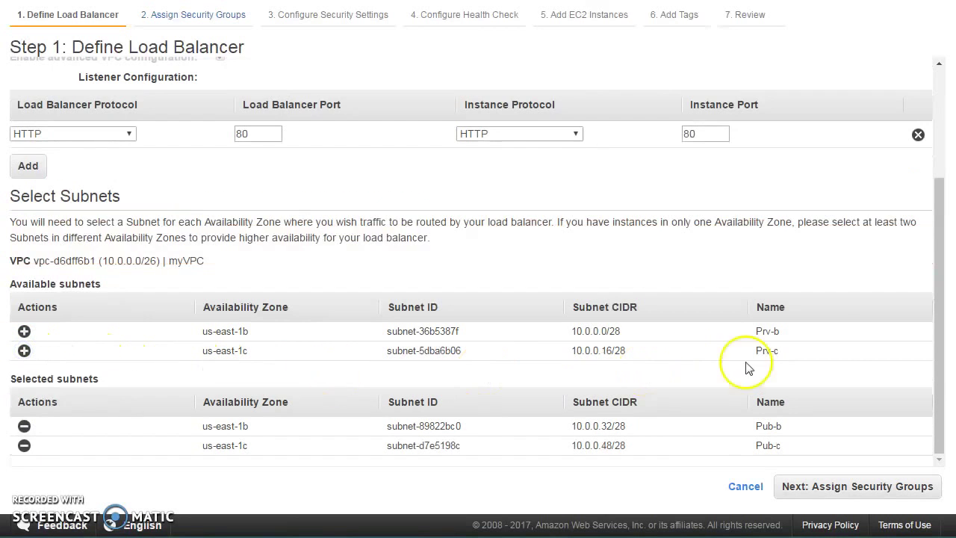
left_click(827, 497)
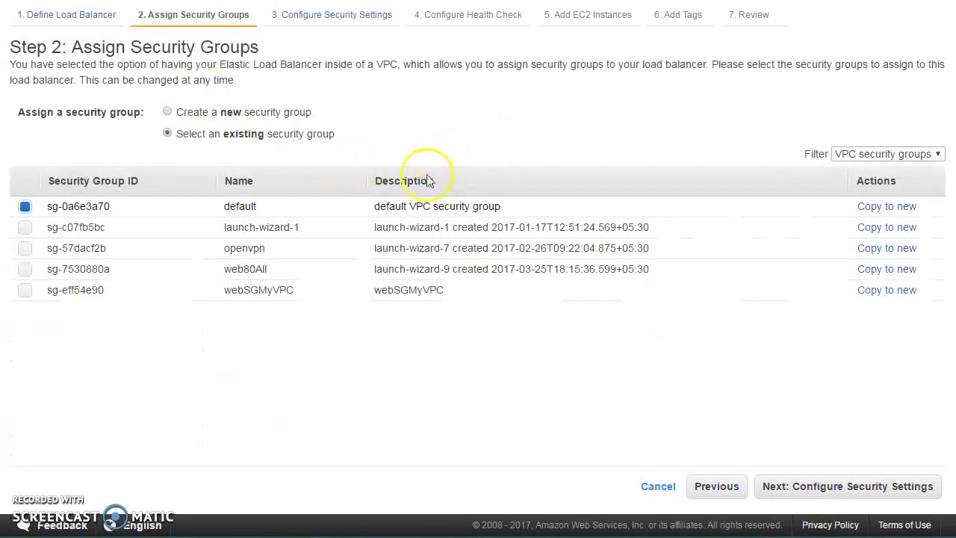
- Assign the existing security group webSGMyVPC instead of default and continue past the security settings to the health check
left_click(25, 290)
left_click(25, 206)
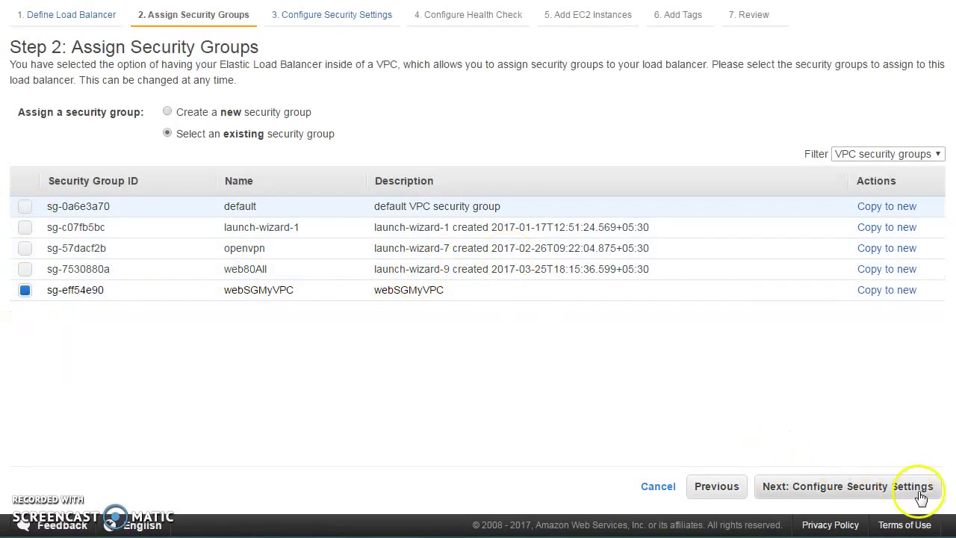
left_click(834, 496)
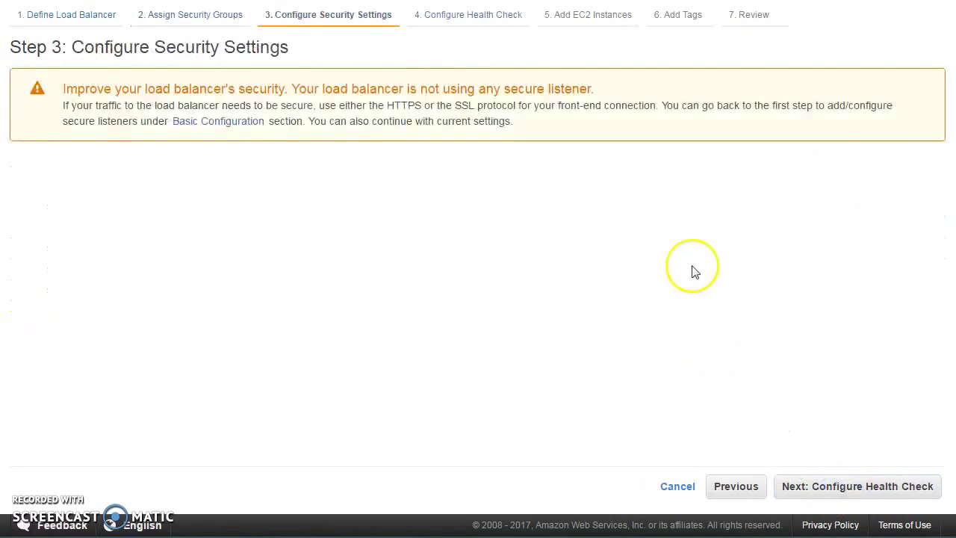
left_click(832, 493)
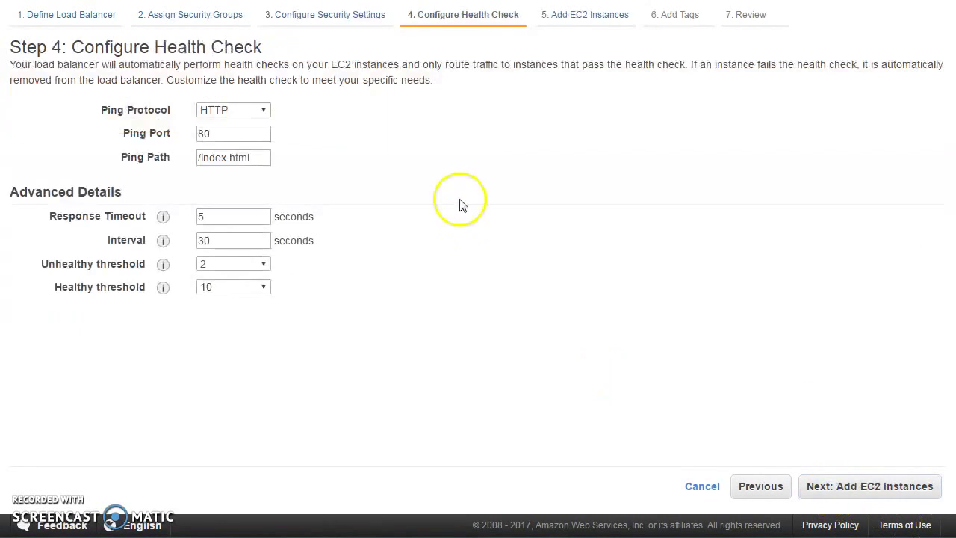
- Set the health check's ping path to /, healthy threshold to 4 and interval to 15 seconds, and continue to adding instances
left_click(245, 111)
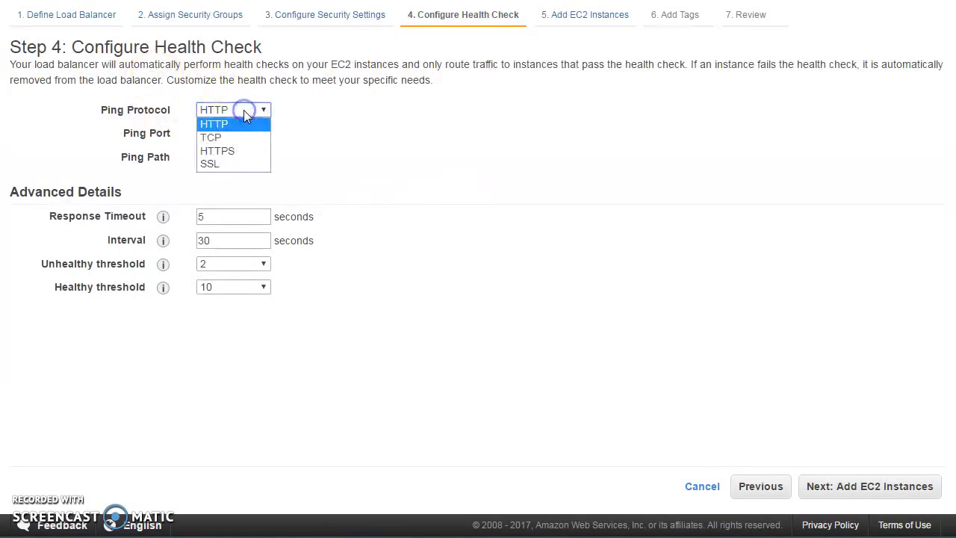
left_click(244, 110)
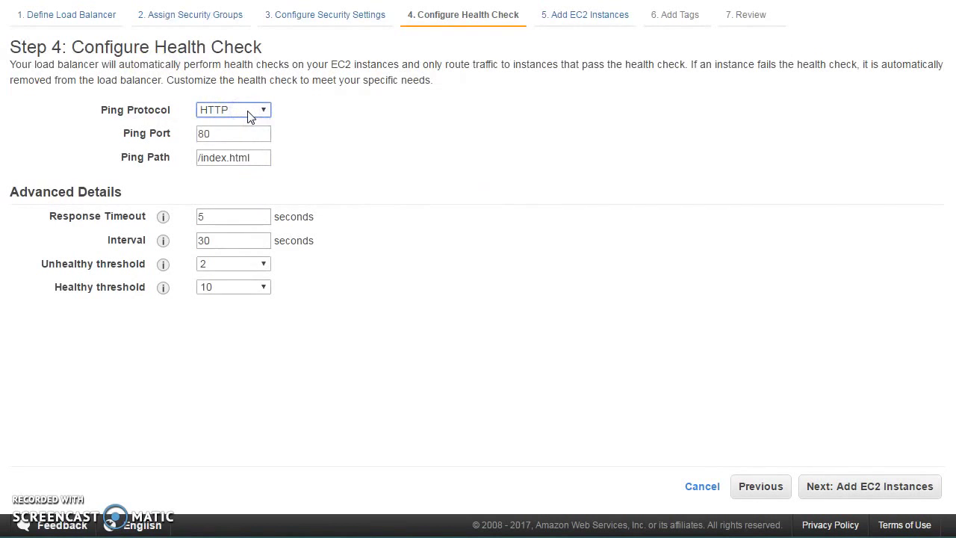
left_click_drag(262, 159, 211, 157)
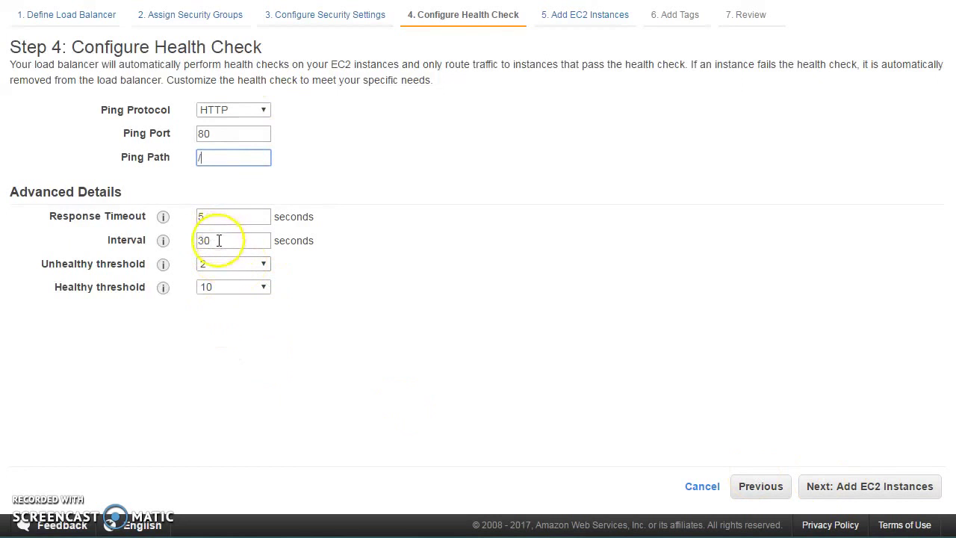
left_click(239, 288)
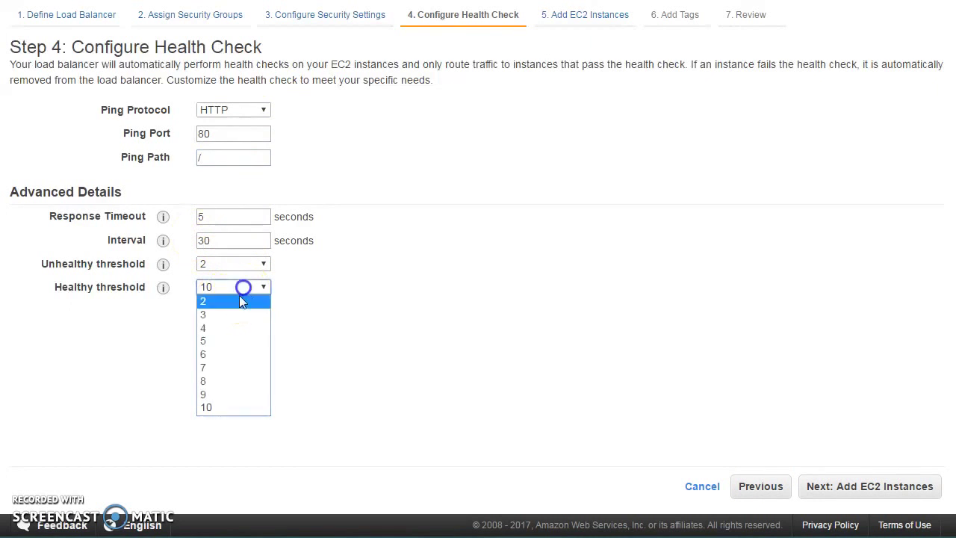
left_click(232, 330)
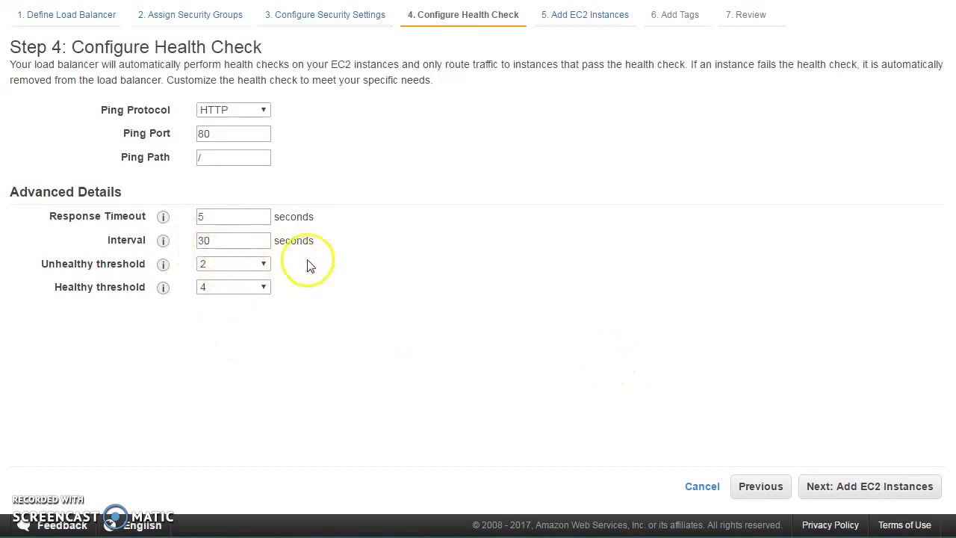
left_click(232, 240)
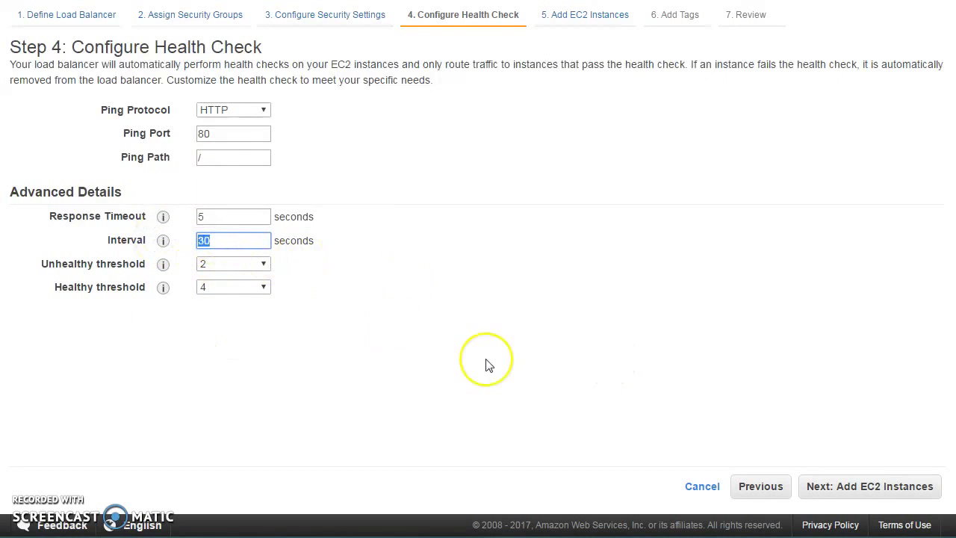
type("15")
left_click(868, 486)
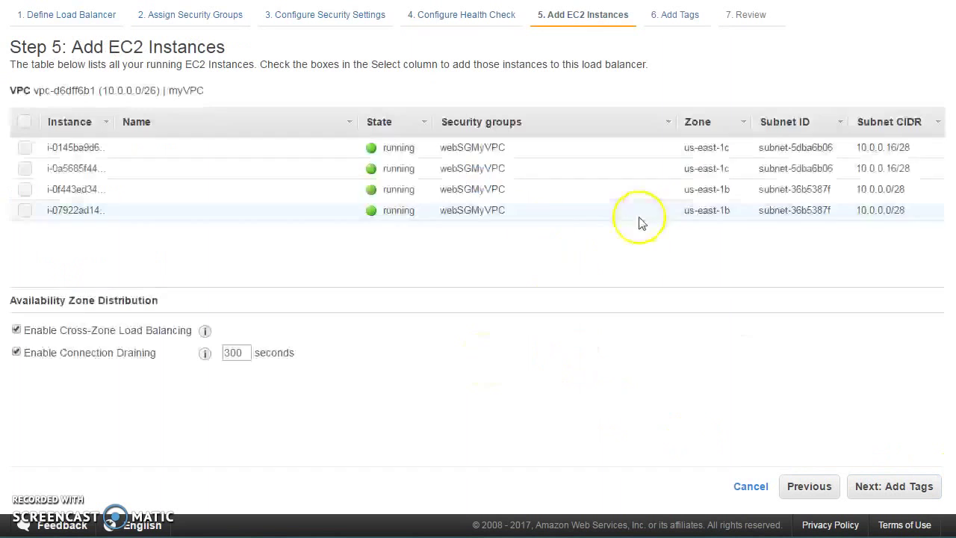
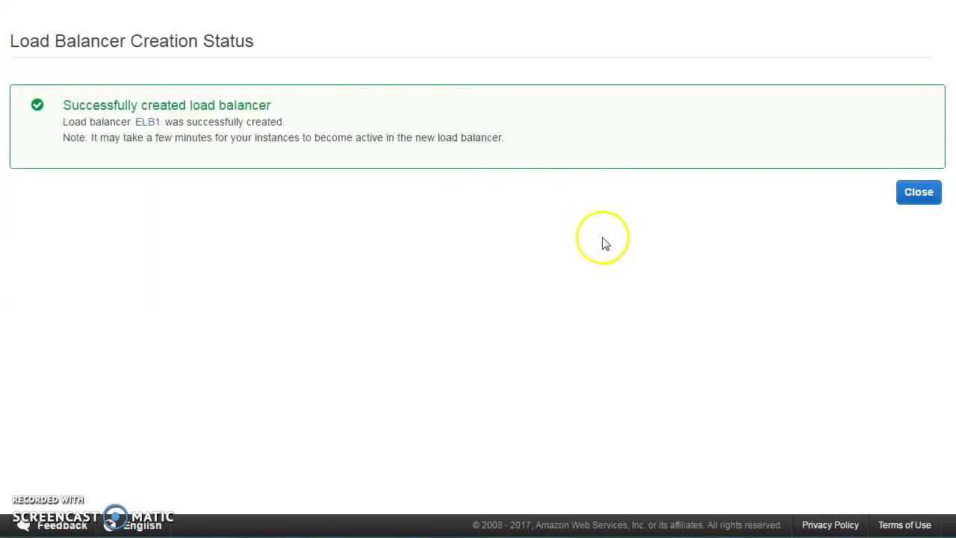
- Close the load balancer creation status, then refresh ASG1's activity history and group details to check its launches
left_click(920, 195)
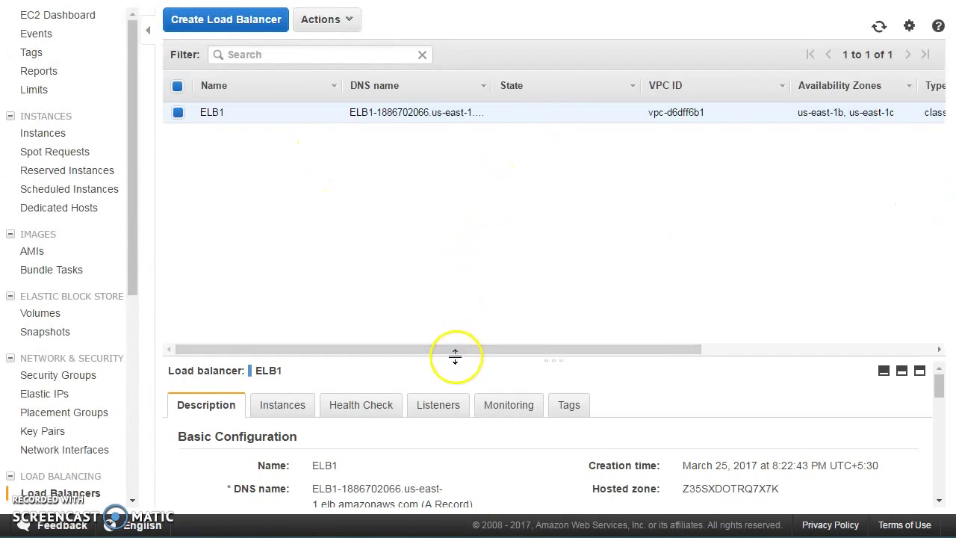
left_click_drag(455, 359, 457, 341)
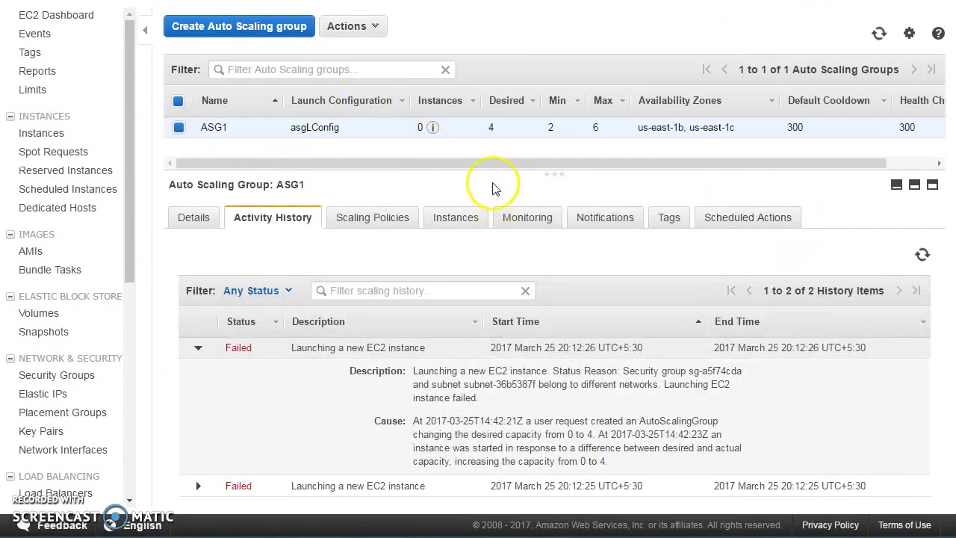
left_click(923, 255)
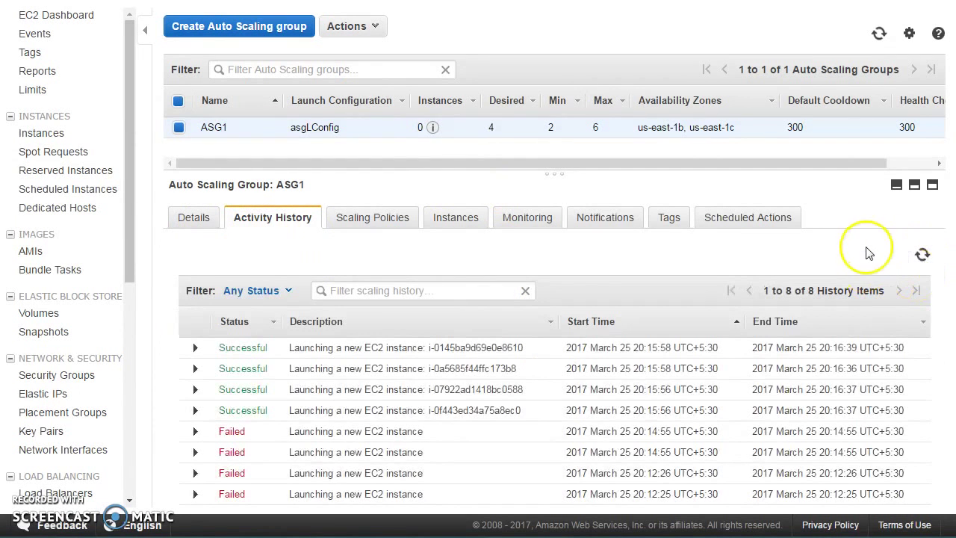
left_click(877, 35)
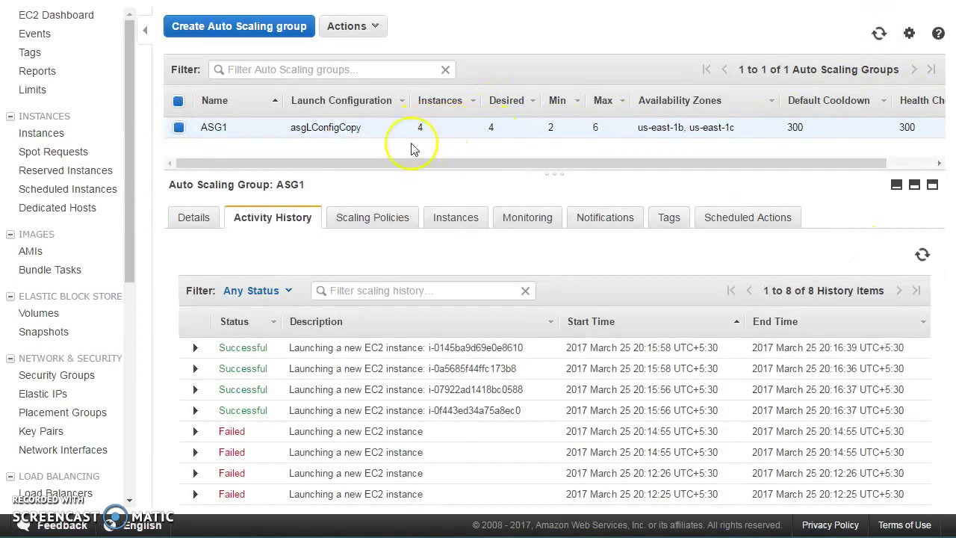
- Attach the load balancer ELB1 to the Auto Scaling group ASG1 and save the group's details
left_click(180, 224)
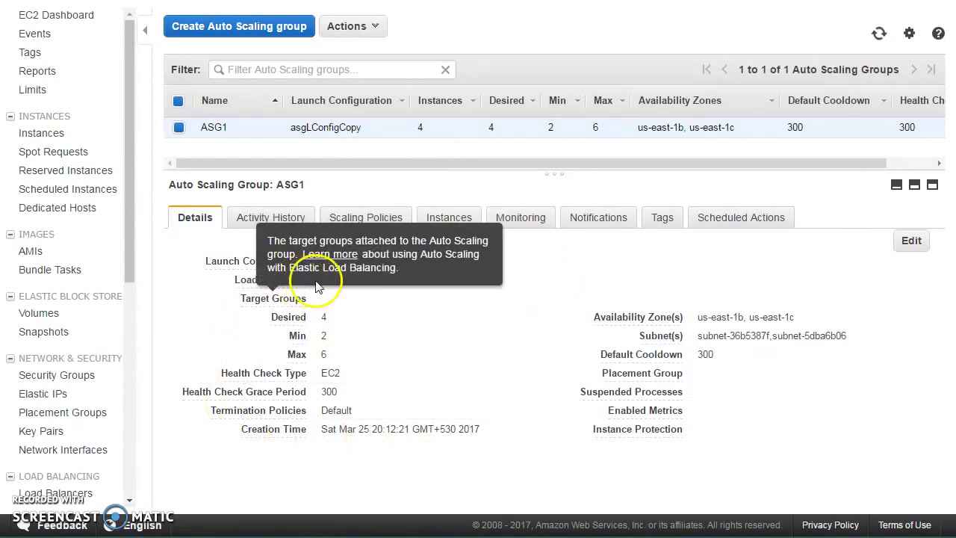
left_click(917, 240)
left_click(397, 289)
left_click(337, 310)
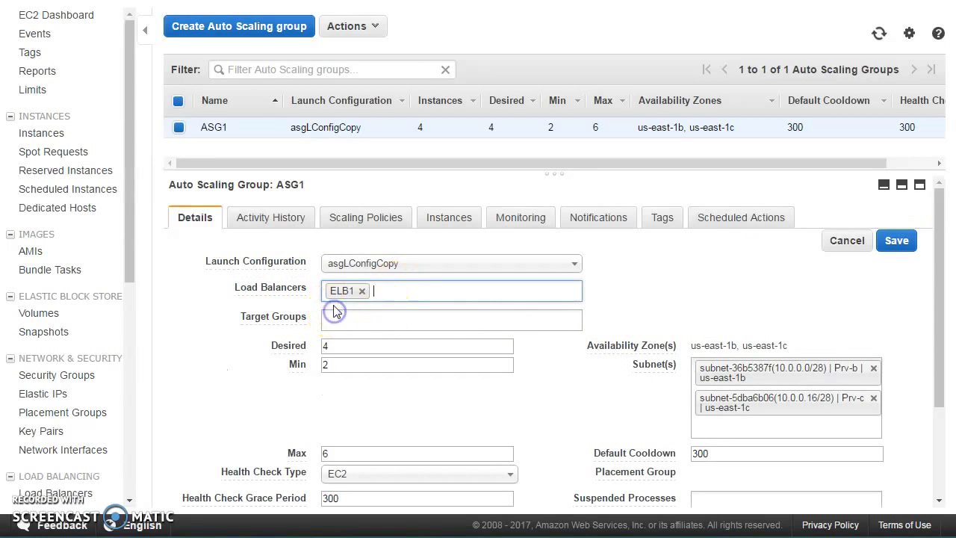
left_click(902, 240)
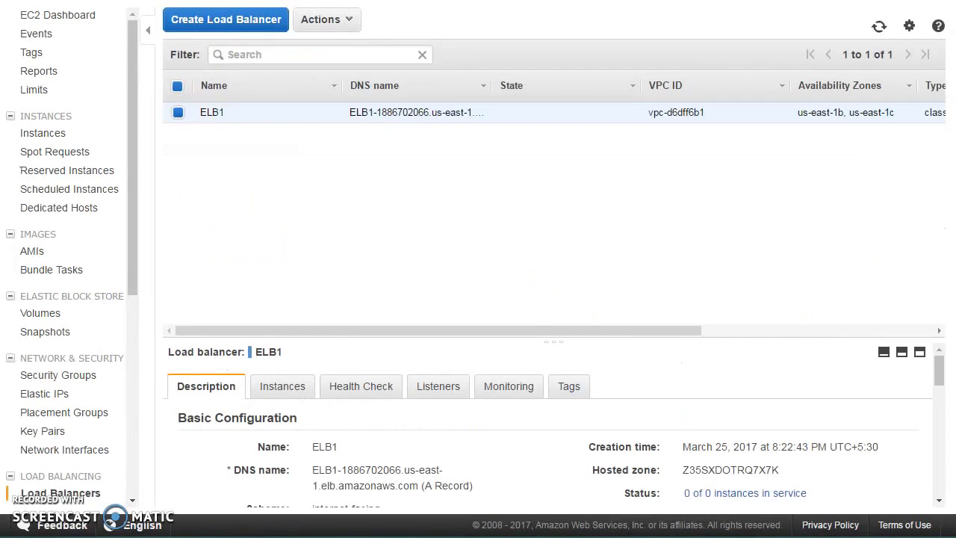
- Refresh ELB1 and enlarge its details area to check which instances are registered to it
left_click_drag(550, 342, 559, 326)
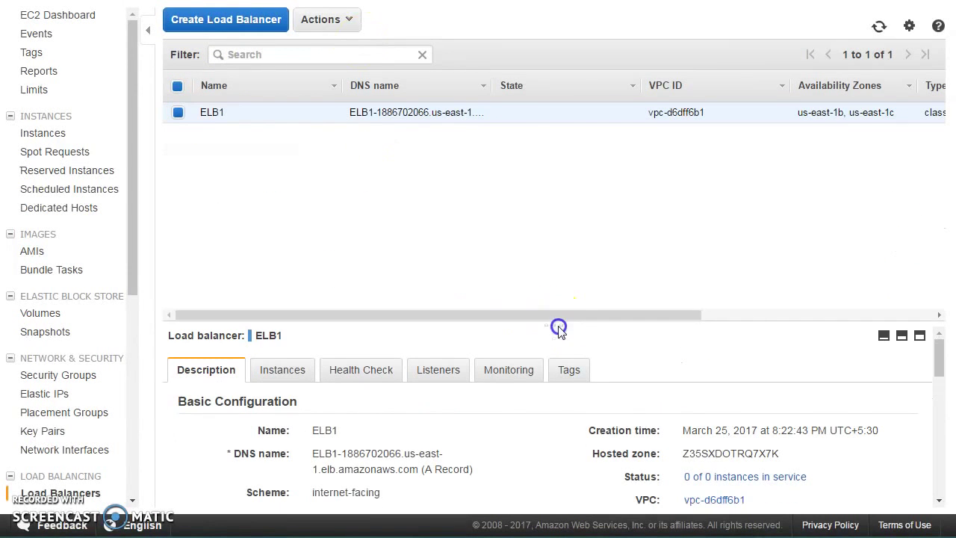
left_click(877, 28)
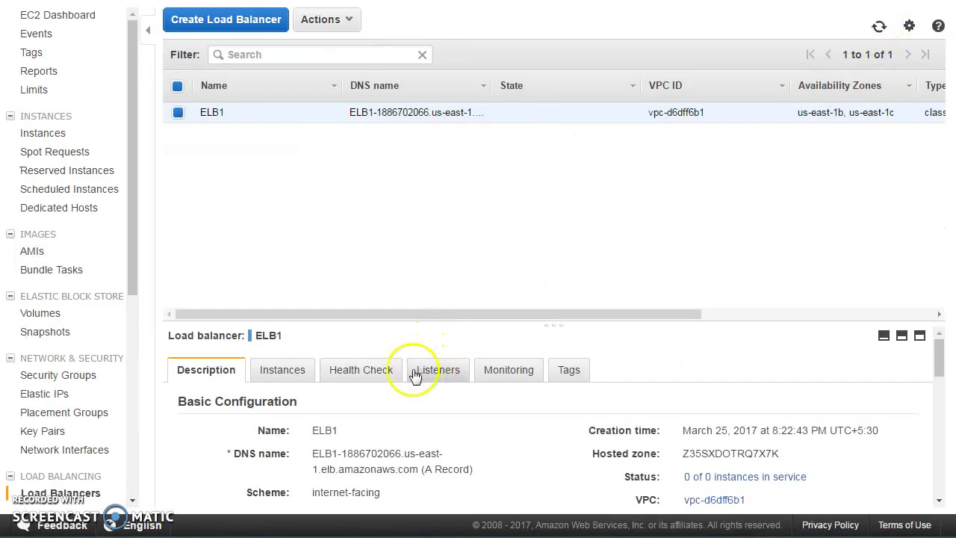
left_click(278, 366)
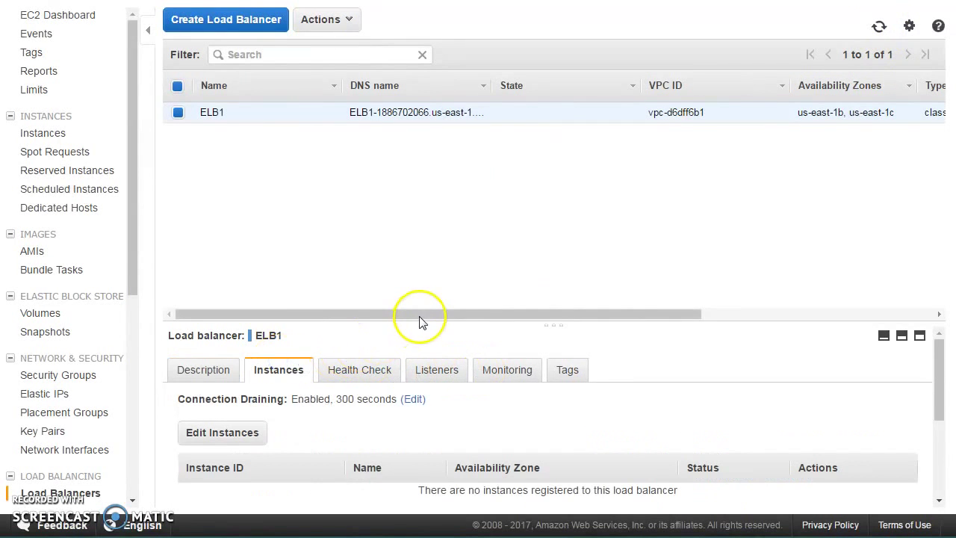
left_click_drag(419, 318, 419, 208)
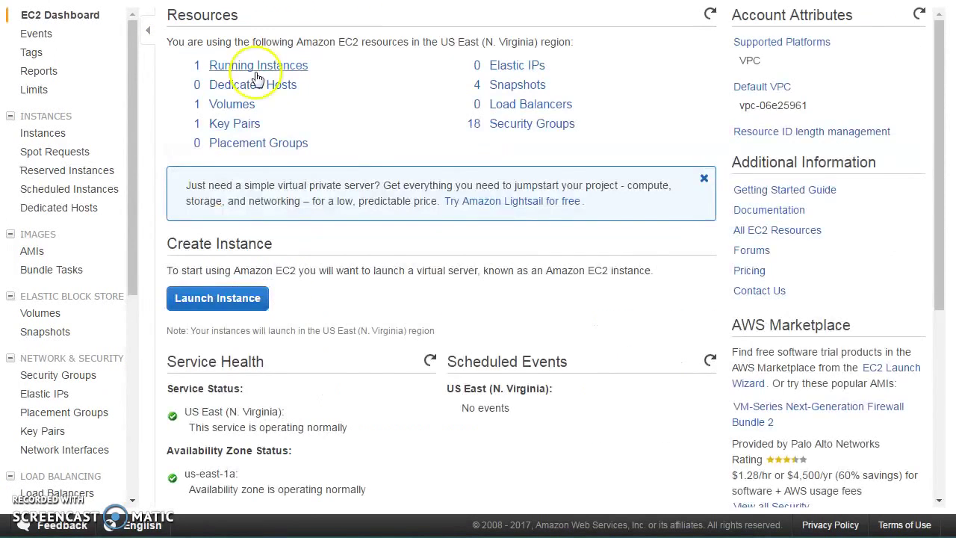
- Sort the EC2 instances by state and terminate the running instances i-0145ba9d69e0e8610 and i-07922ad1418bc0588
left_click(246, 65)
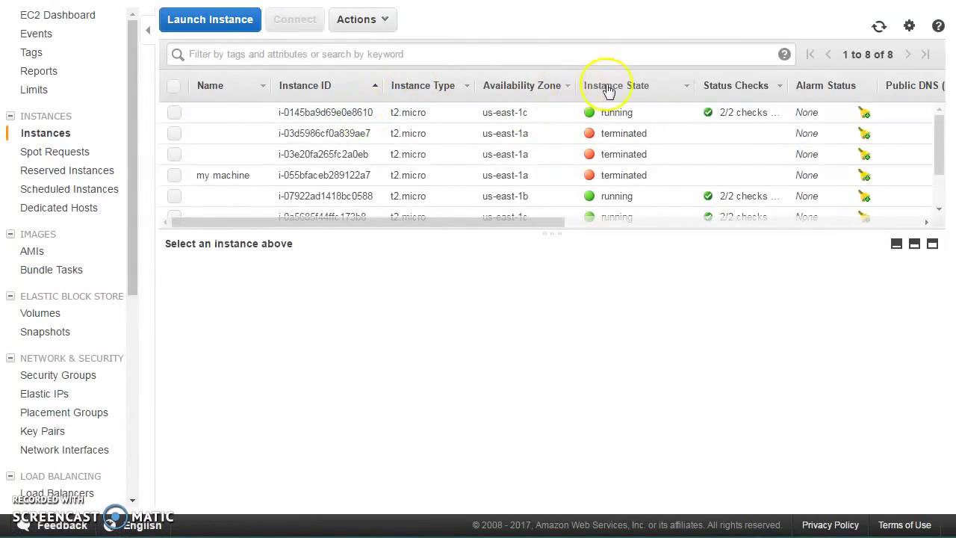
left_click(608, 87)
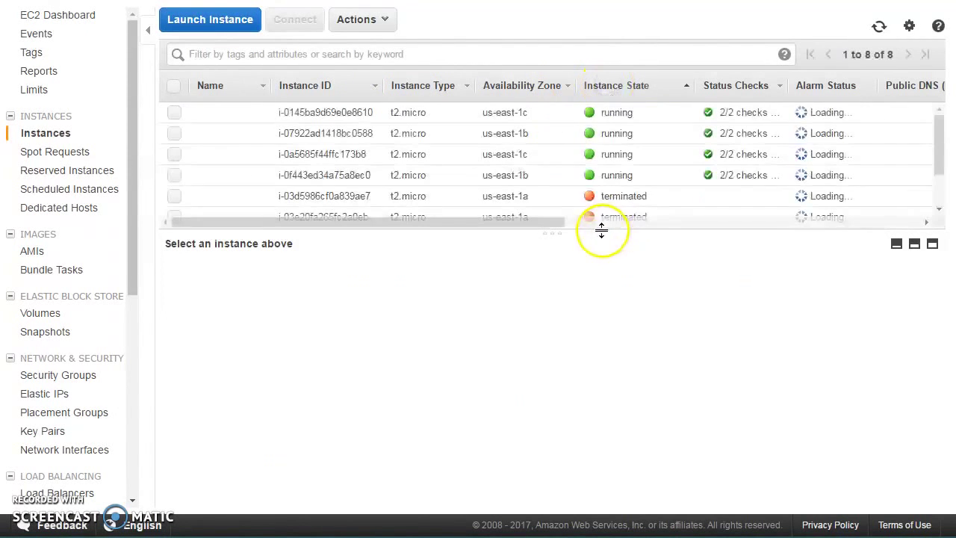
left_click(174, 112)
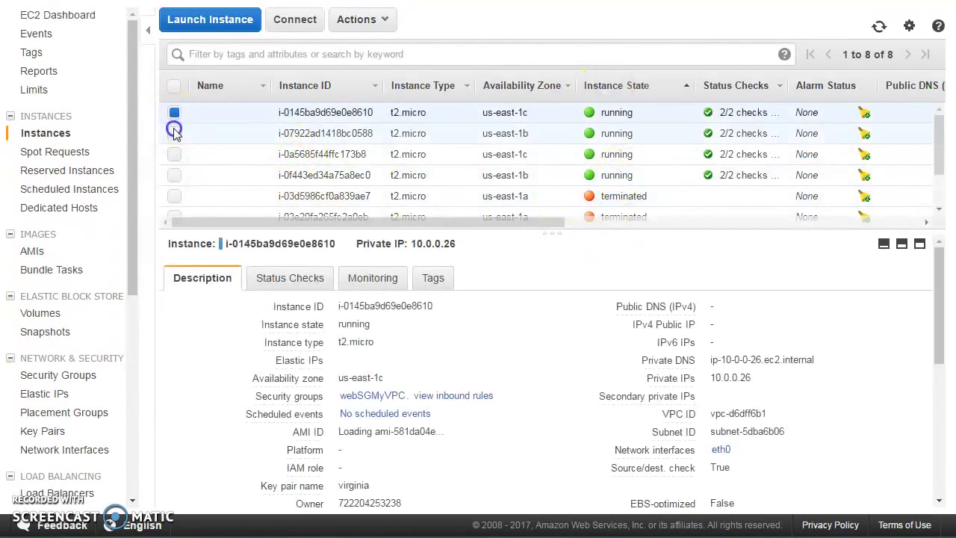
left_click(174, 133)
left_click(342, 26)
mouse_move(404, 101)
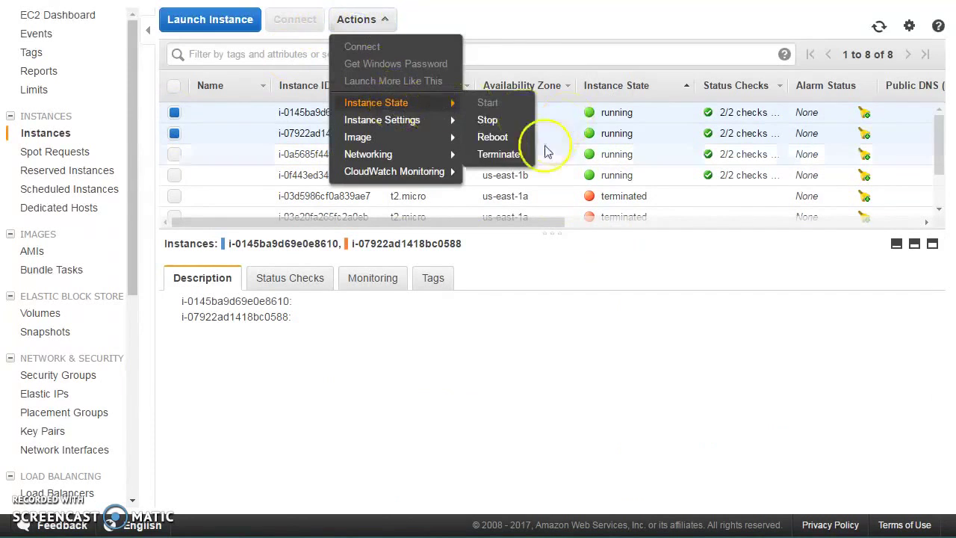
left_click(499, 157)
left_click(673, 358)
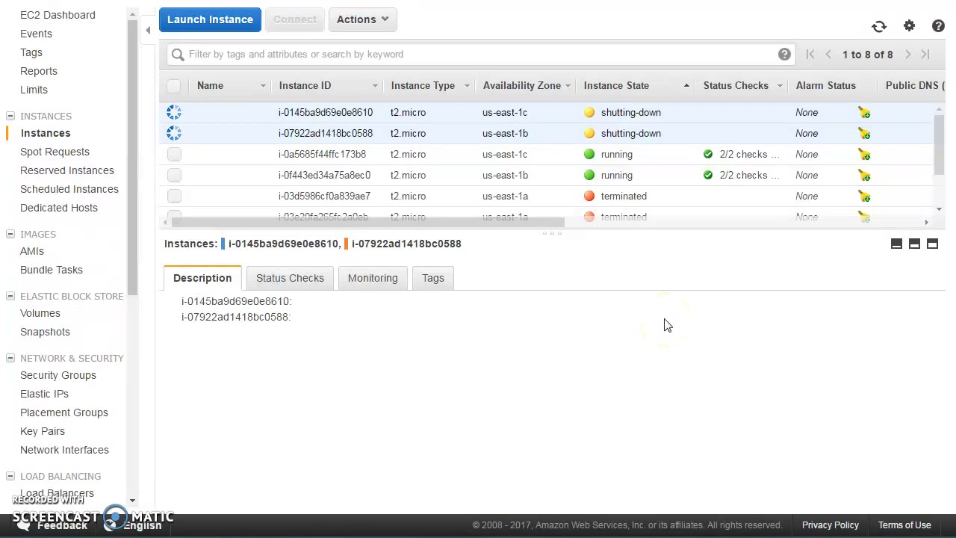
- Terminate only the running us-east-1c instance i-0a5685f44ffc173b8, leaving the instances already shutting down out of the selection
left_click(171, 157)
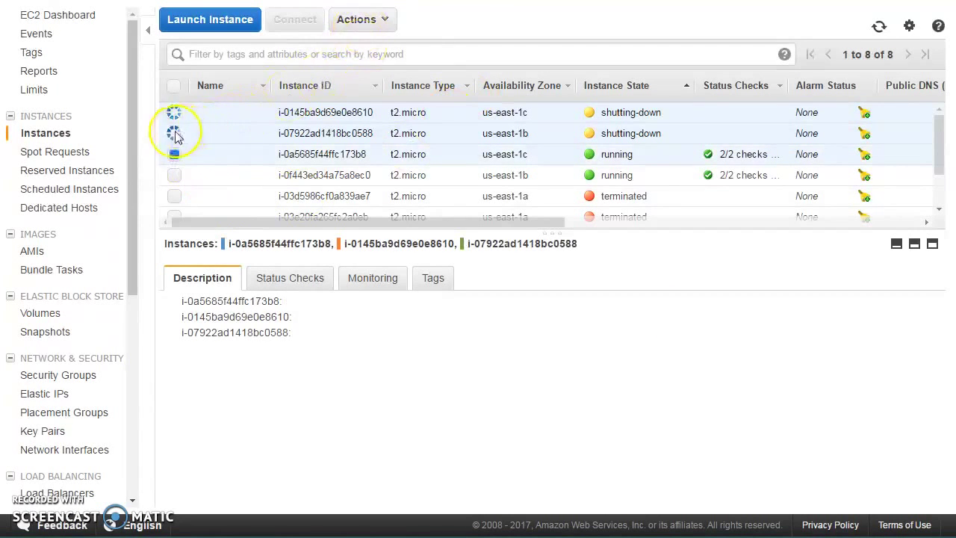
left_click(174, 112)
left_click(174, 133)
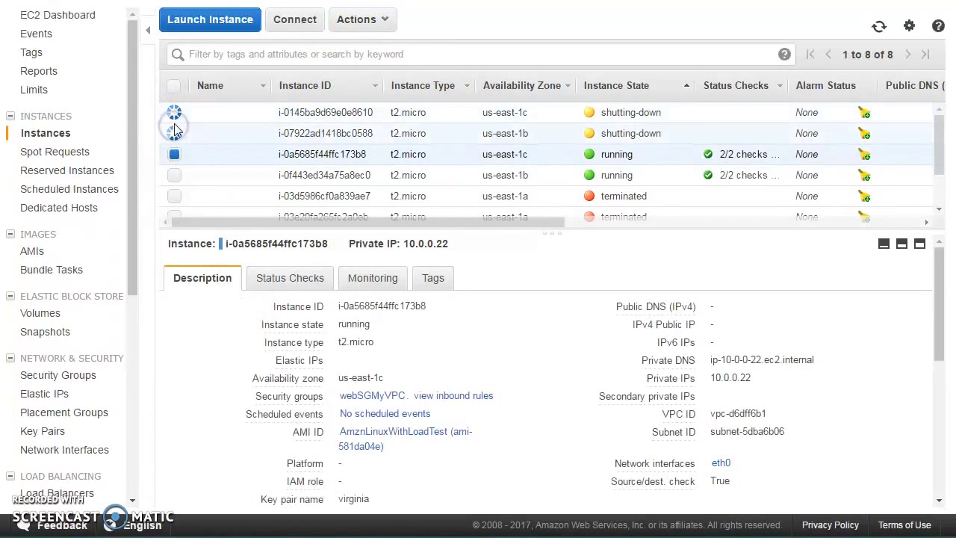
left_click(389, 23)
mouse_move(429, 102)
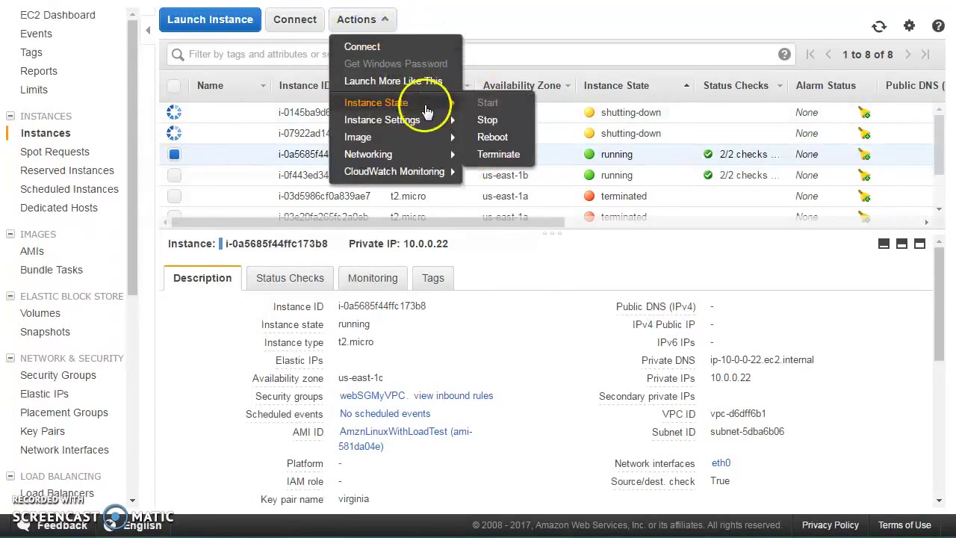
left_click(482, 155)
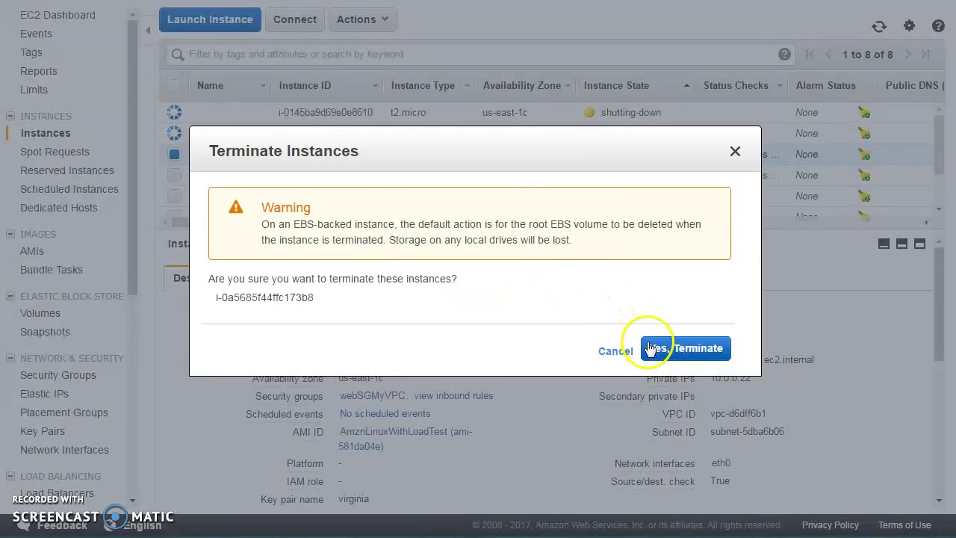
left_click(660, 347)
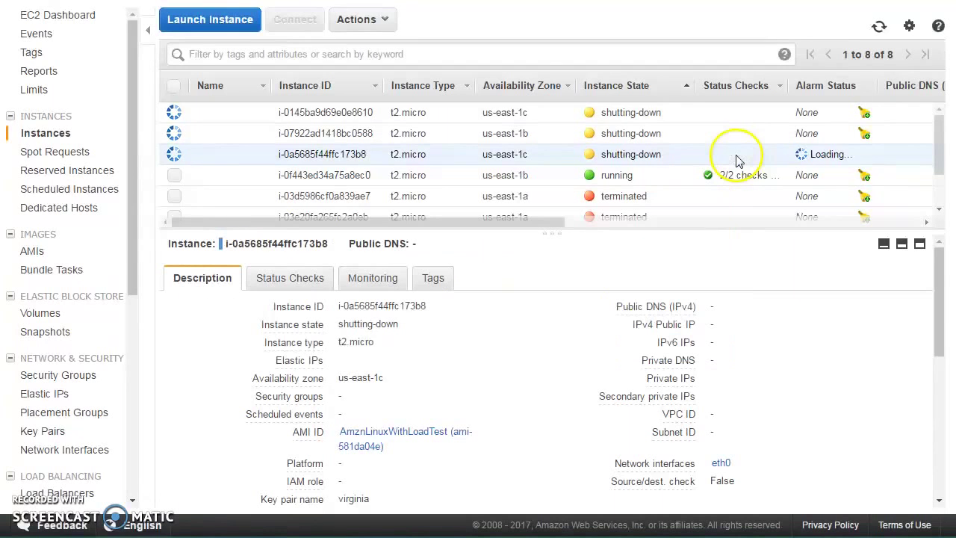
- Refresh ASG1 and examine its activity history and instance counts for its response to the terminations
key("ctrl+Tab")
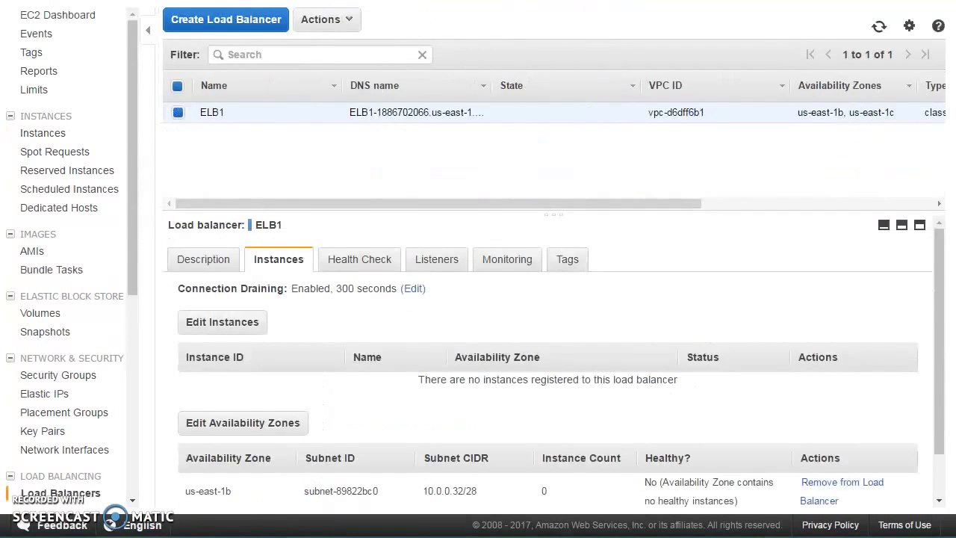
key("ctrl+Tab")
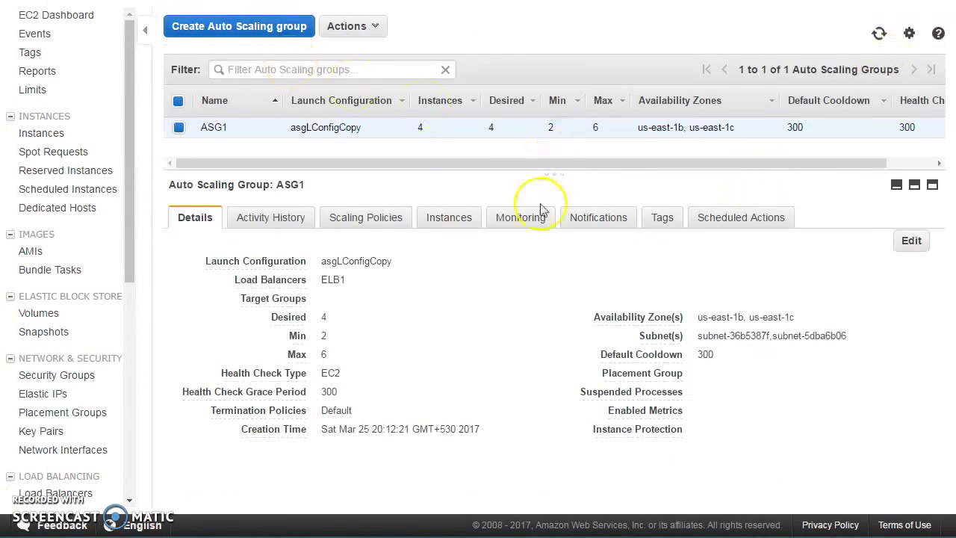
left_click(247, 221)
left_click(880, 36)
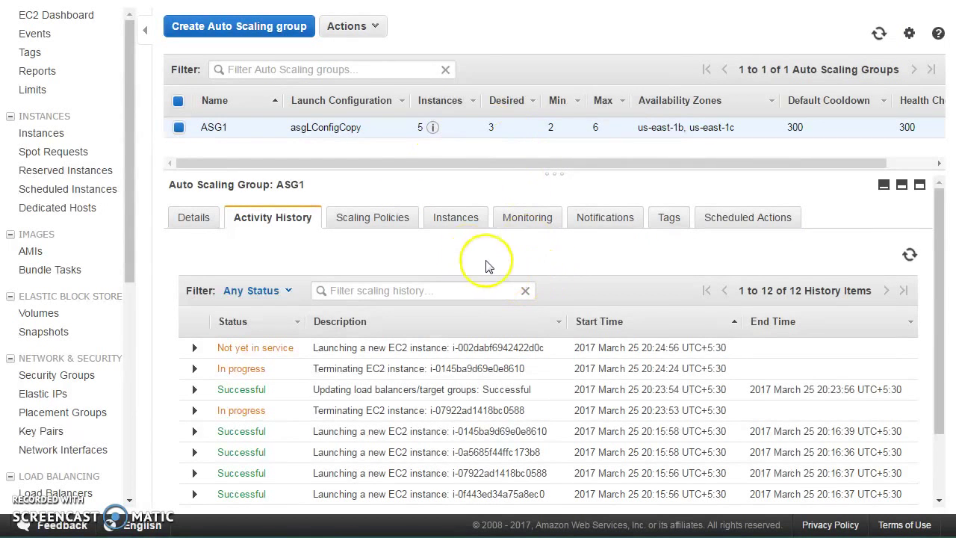
left_click(878, 36)
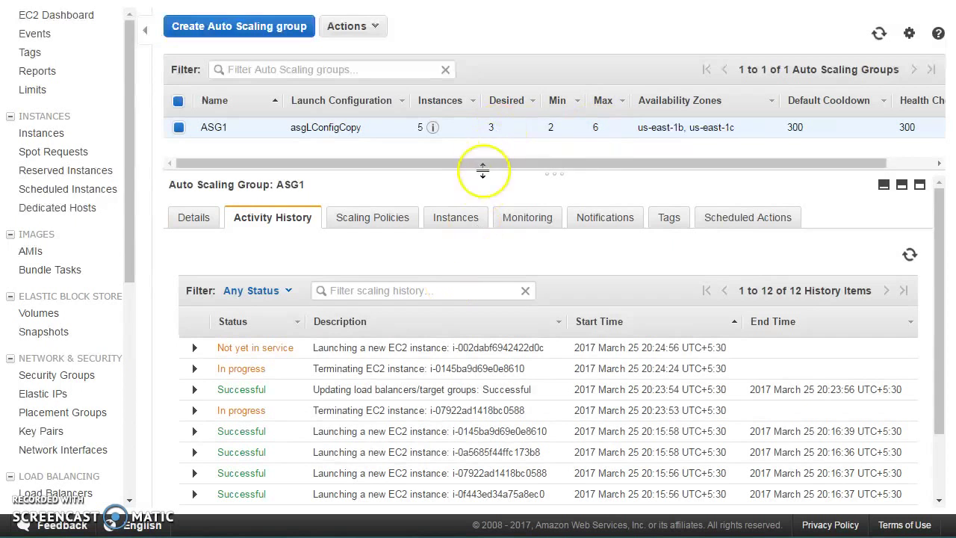
- Review ASG1's Decrease Group Size and Increase Group Size policies and recheck its refreshed activity history
left_click(379, 218)
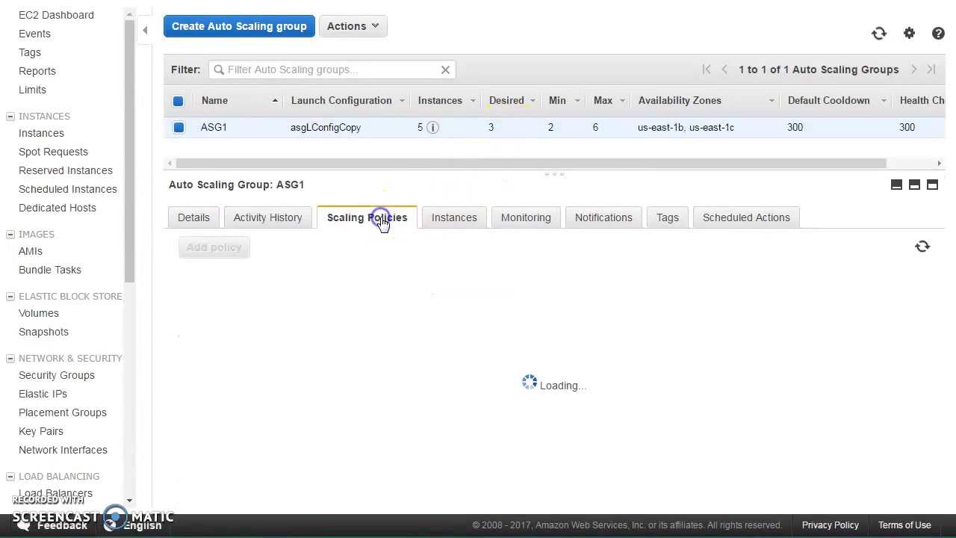
scroll(453, 312, "down", 2)
scroll(461, 273, "up", 2)
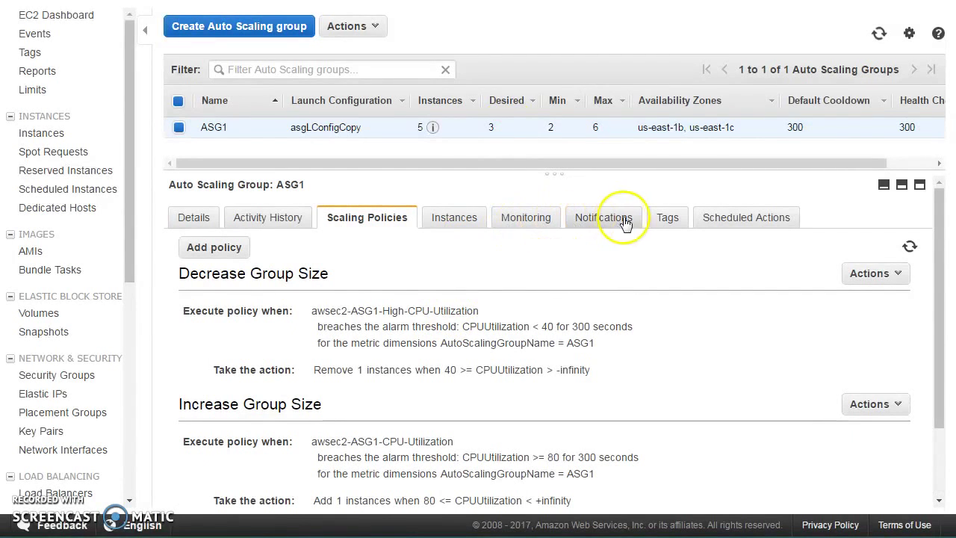
left_click(285, 221)
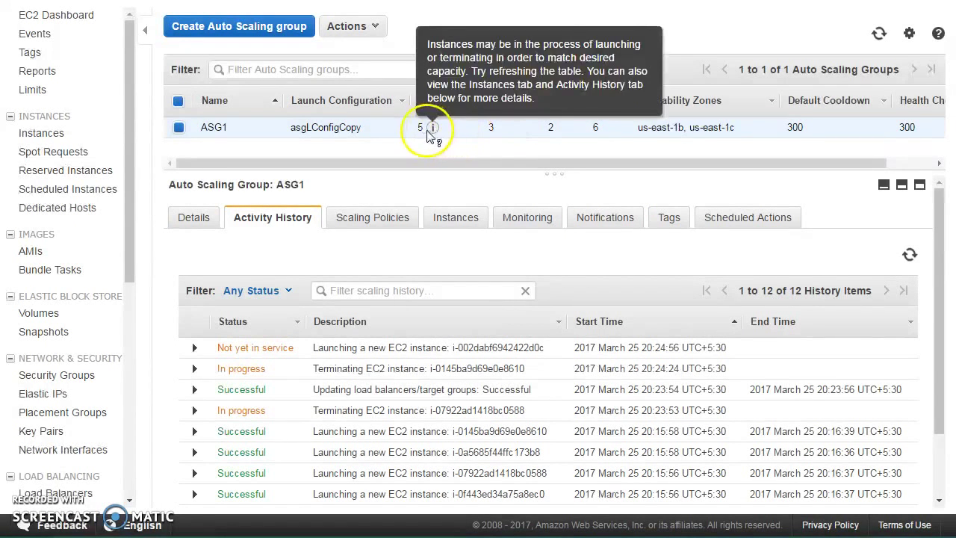
left_click(881, 37)
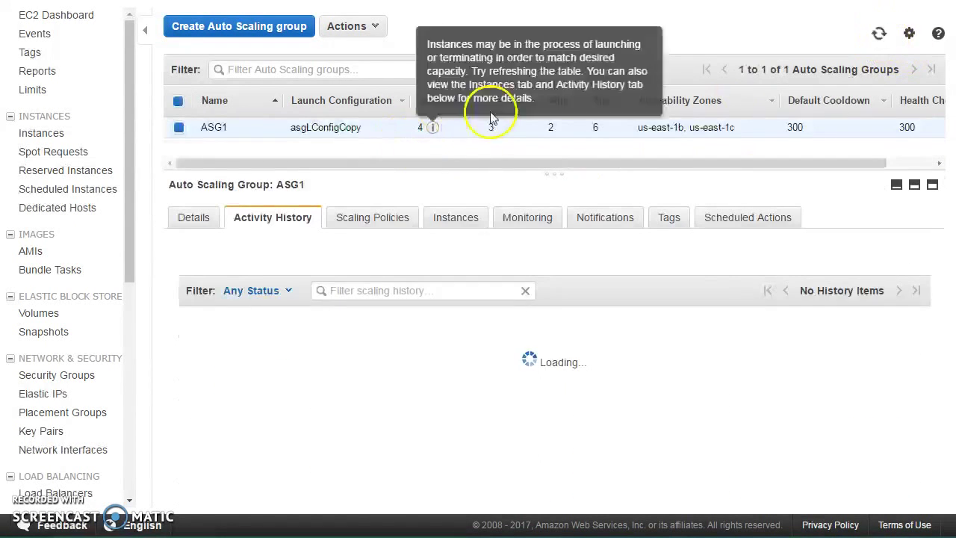
mouse_move(437, 137)
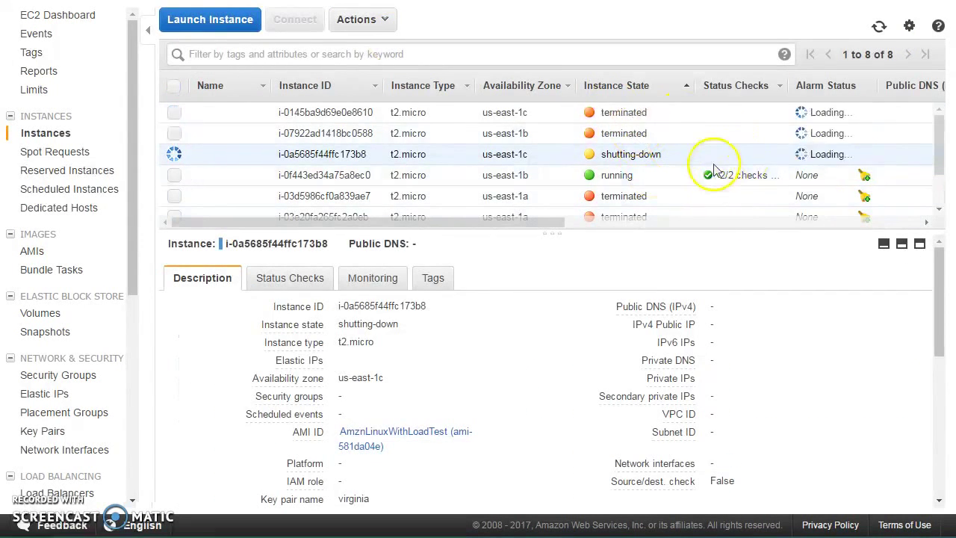
- Refresh the EC2 instance list sorted by state and ASG1's activity history to follow the instance replacement
left_click(879, 26)
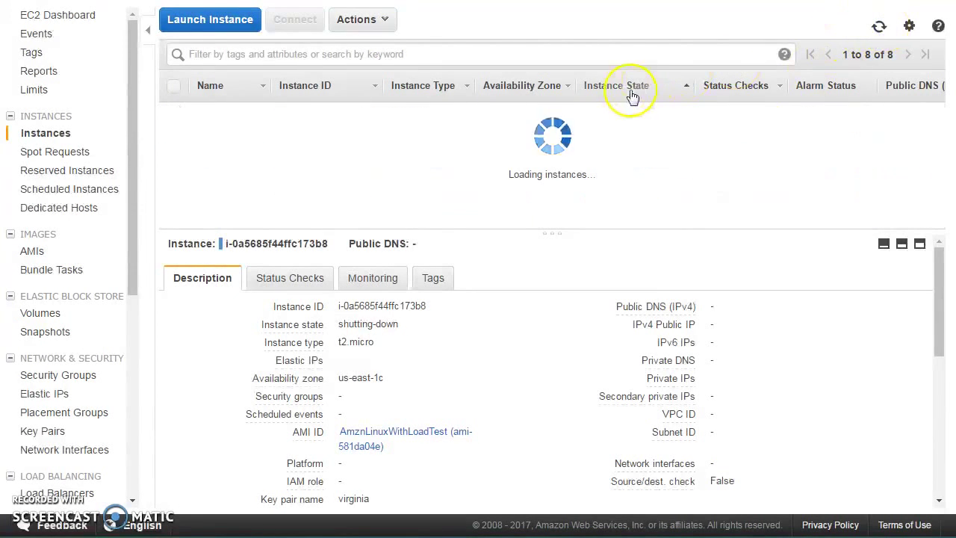
left_click(626, 89)
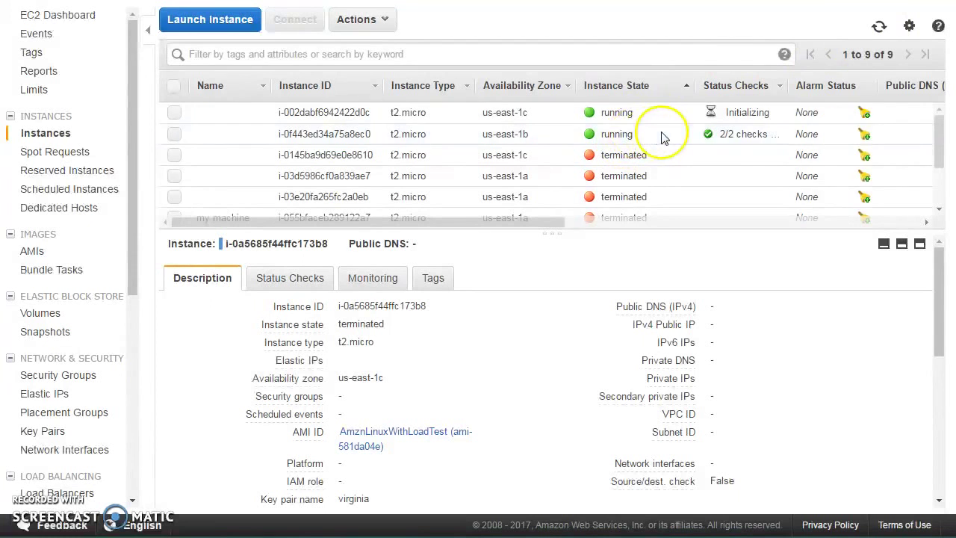
left_click(879, 28)
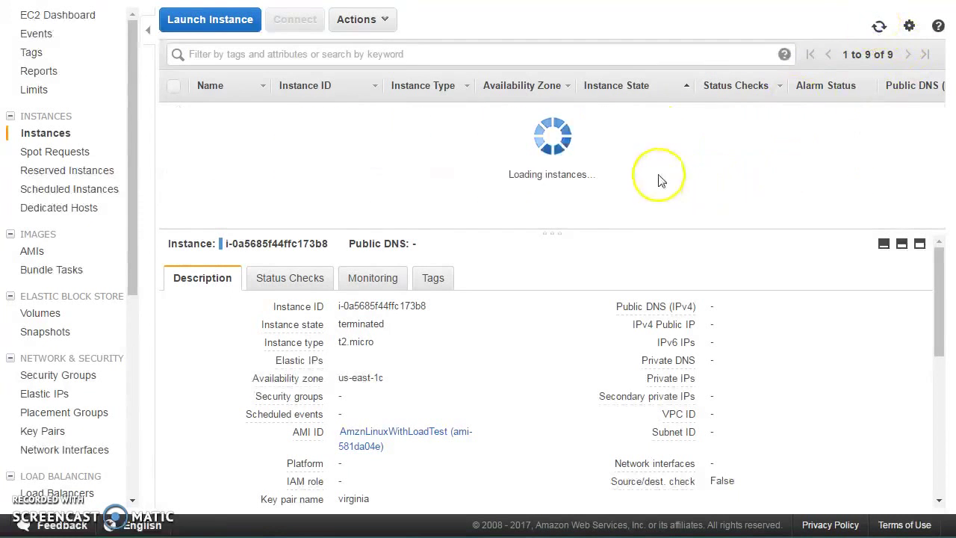
scroll(657, 177, "down", 2)
scroll(602, 179, "up", 2)
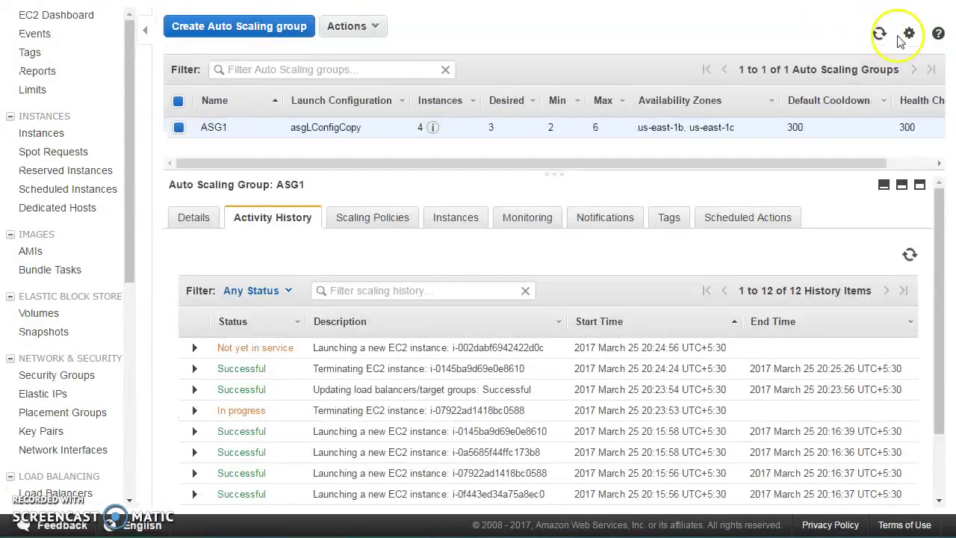
left_click(879, 32)
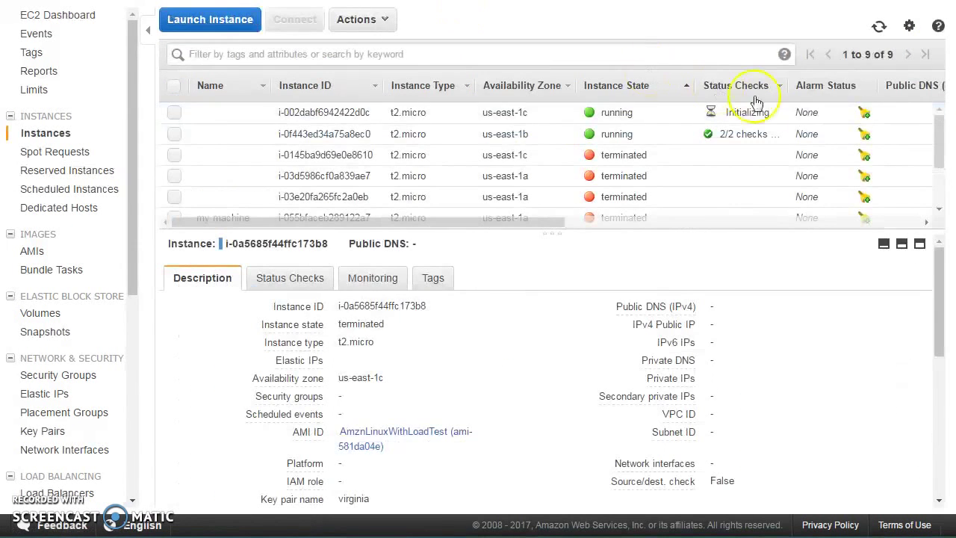
- Refresh the EC2 instance list and ELB1's registered instances to check their status checks and service status
left_click(879, 26)
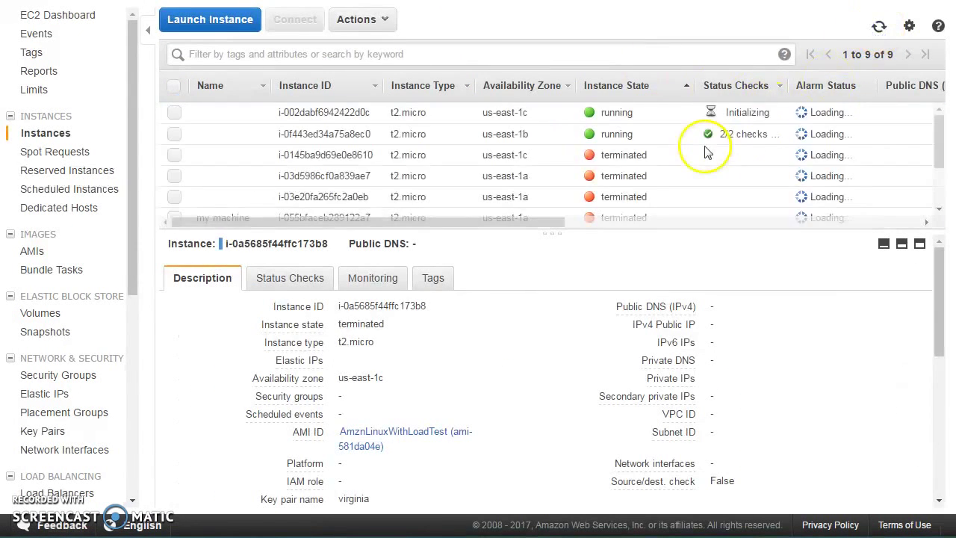
scroll(598, 153, "down", 2)
scroll(594, 153, "up", 2)
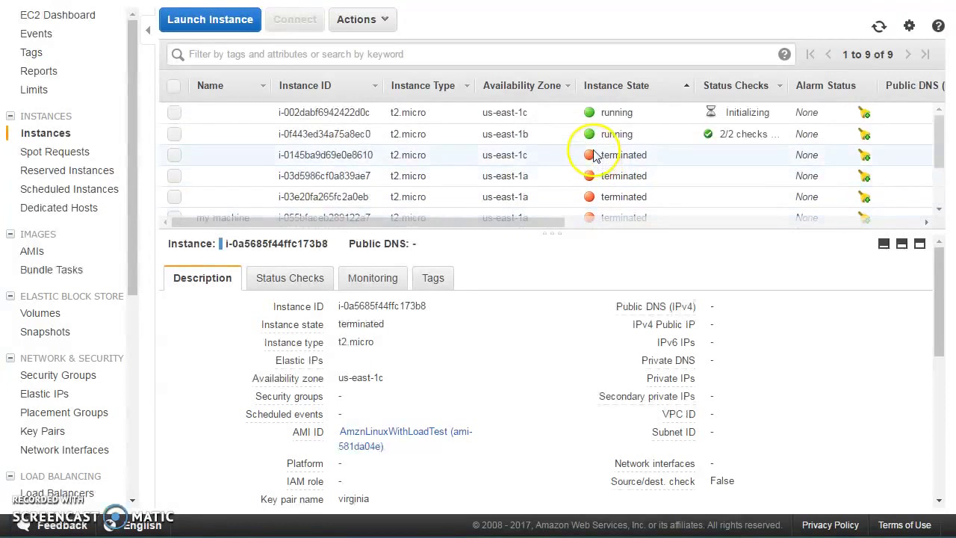
left_click(878, 33)
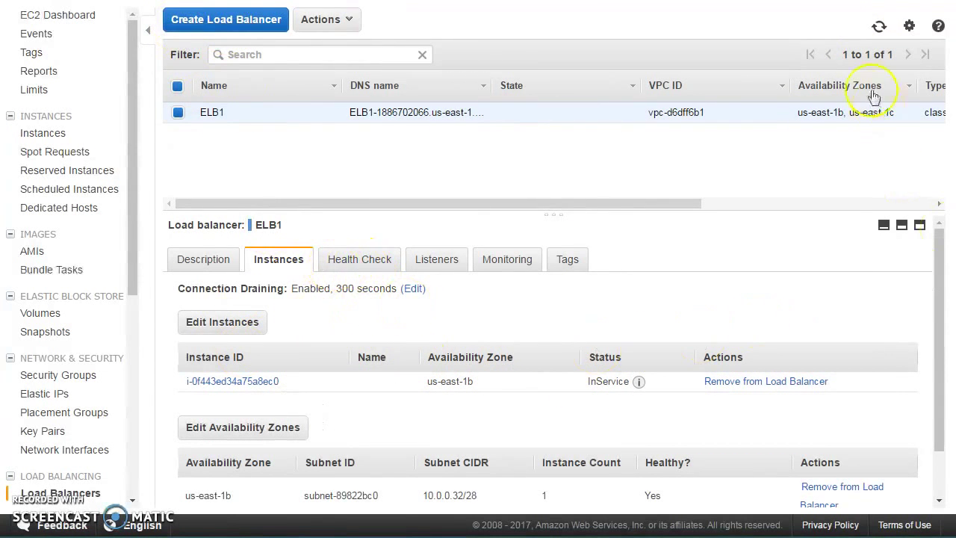
left_click(878, 29)
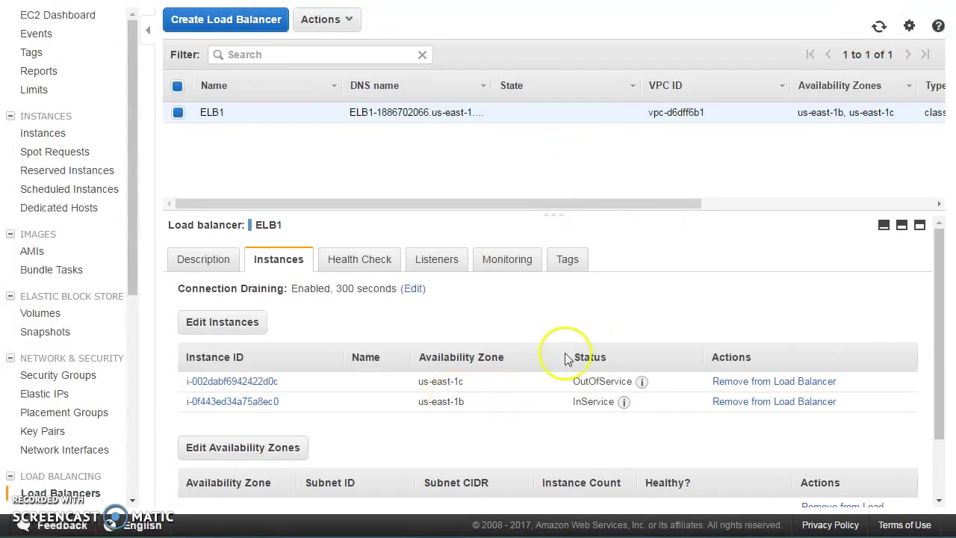
- Open ASG1's instance list and refresh it to check each instance's lifecycle state and health status
key("ctrl+Tab")
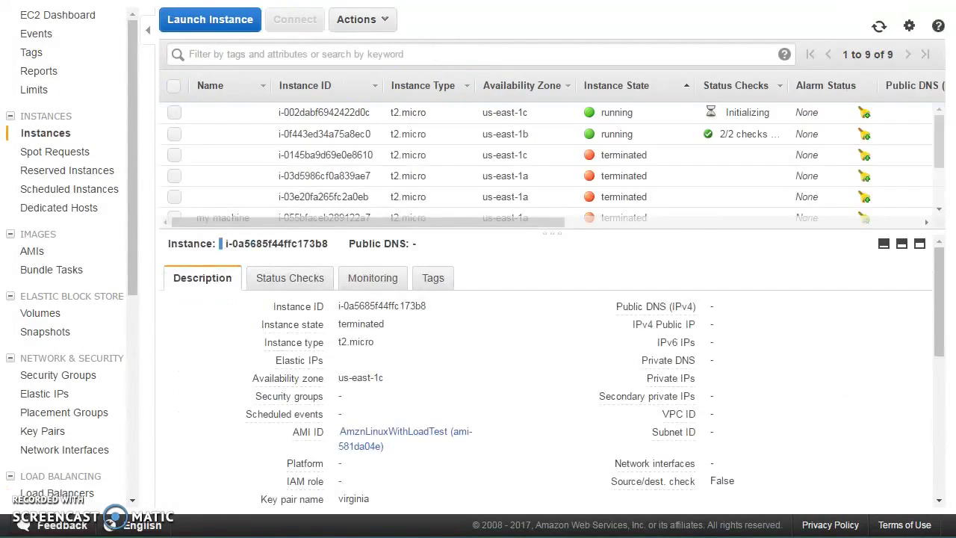
key("ctrl+Tab")
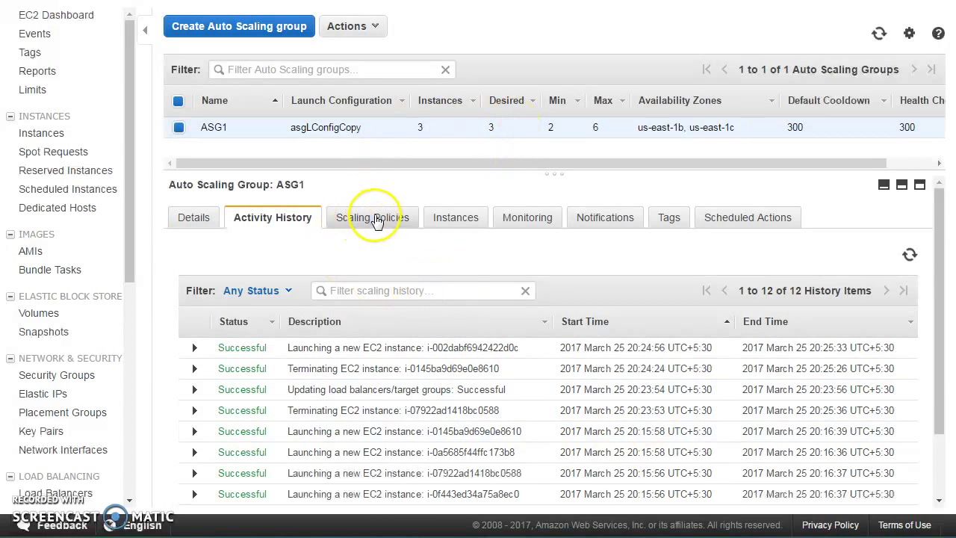
left_click(451, 218)
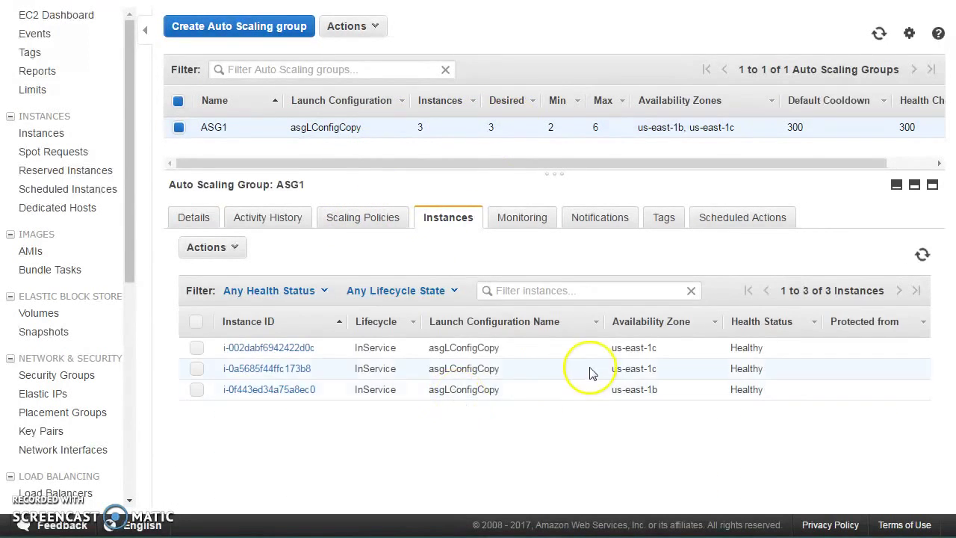
left_click(922, 254)
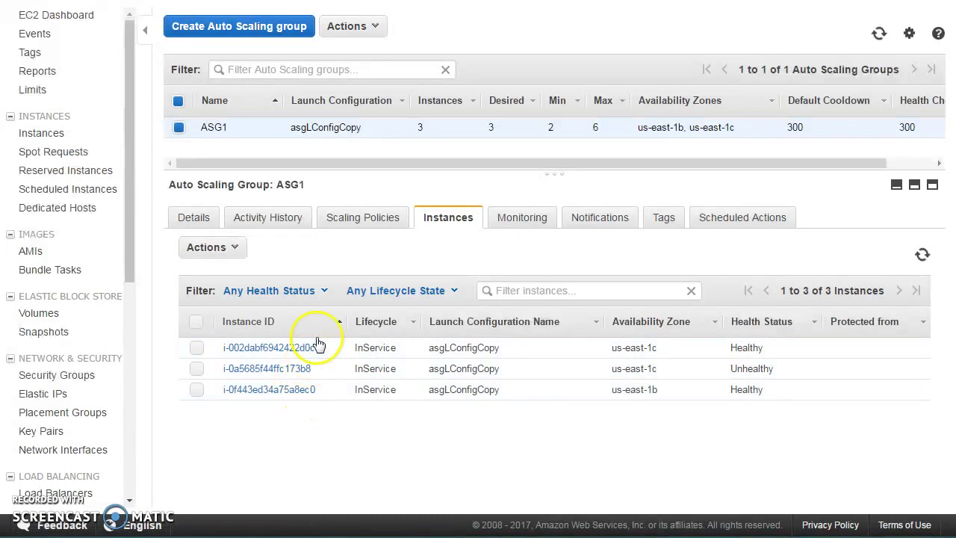
- Look up the instance ASG1 marks unhealthy in the EC2 instance list and check its state
left_click(299, 1)
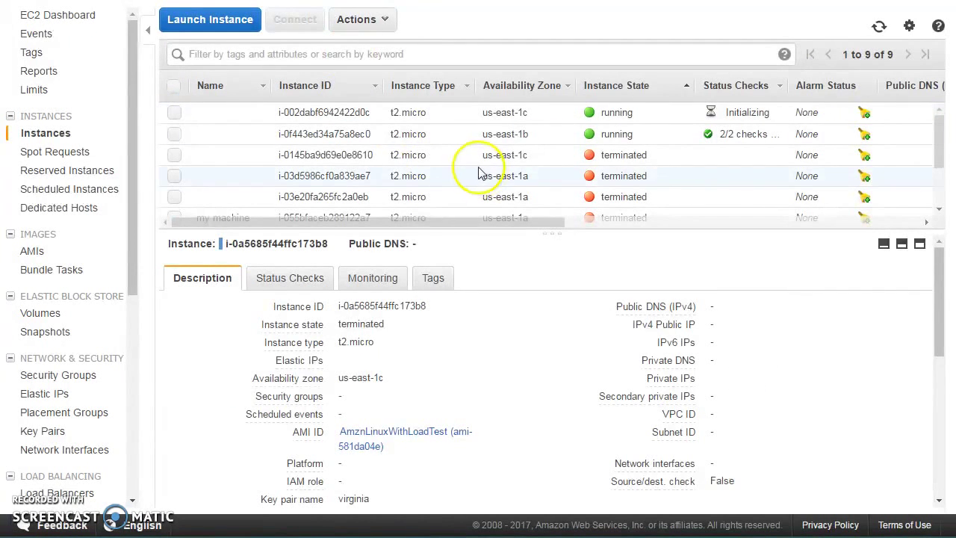
scroll(482, 174, "down", 2)
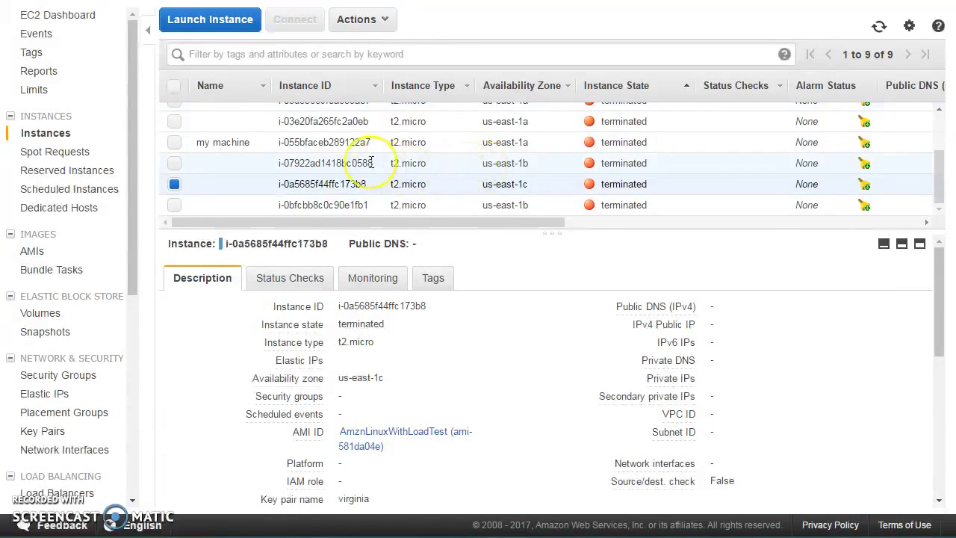
scroll(418, 155, "up", 2)
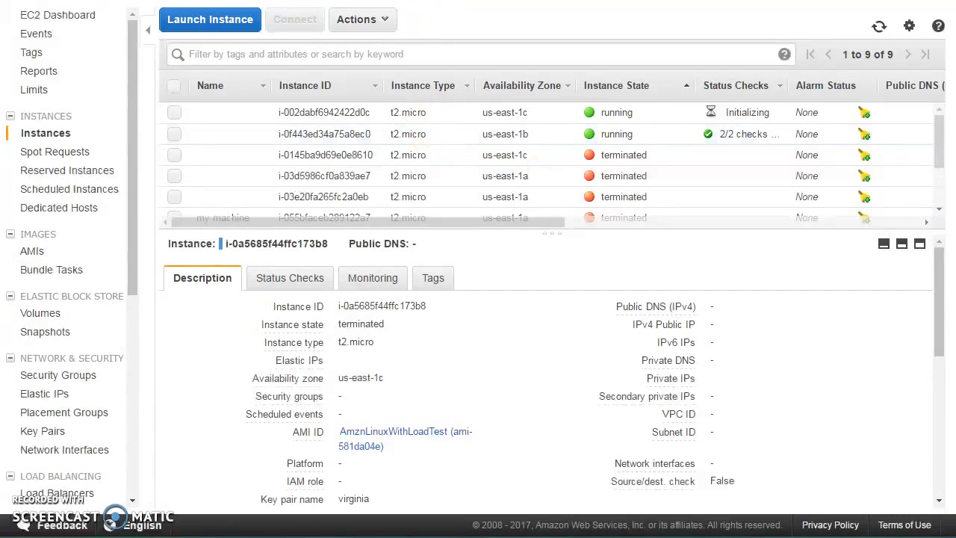
left_click(59, 493)
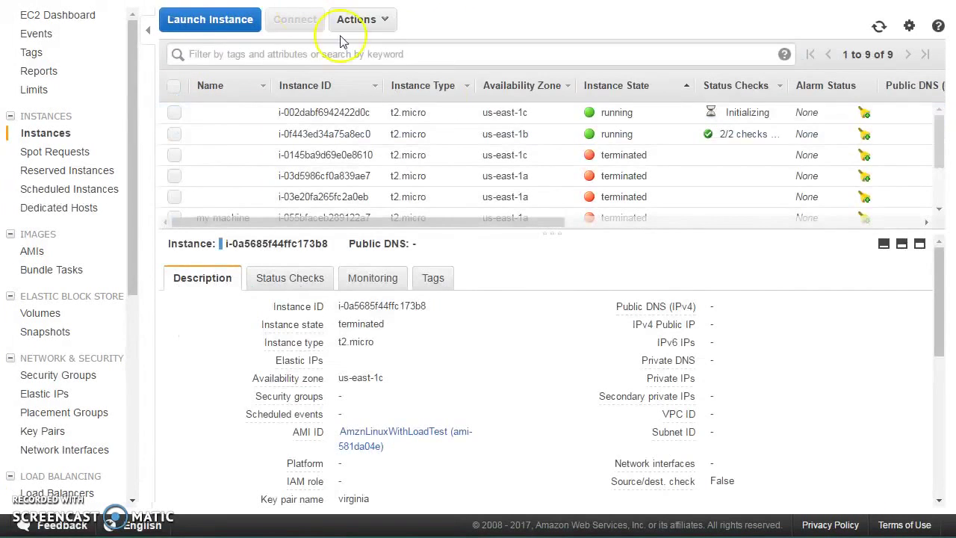
scroll(412, 166, "down", 2)
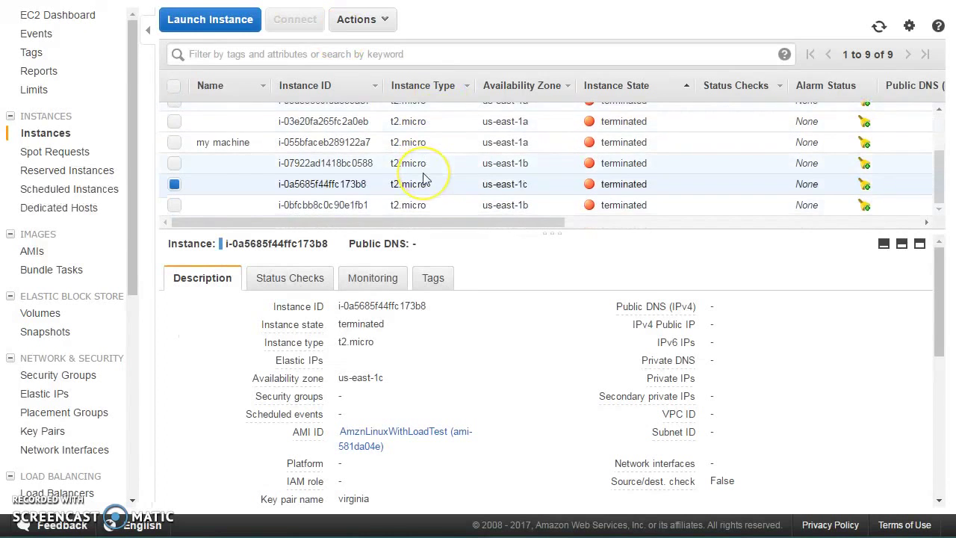
left_click(411, 187)
left_click(879, 27)
left_click(410, 206)
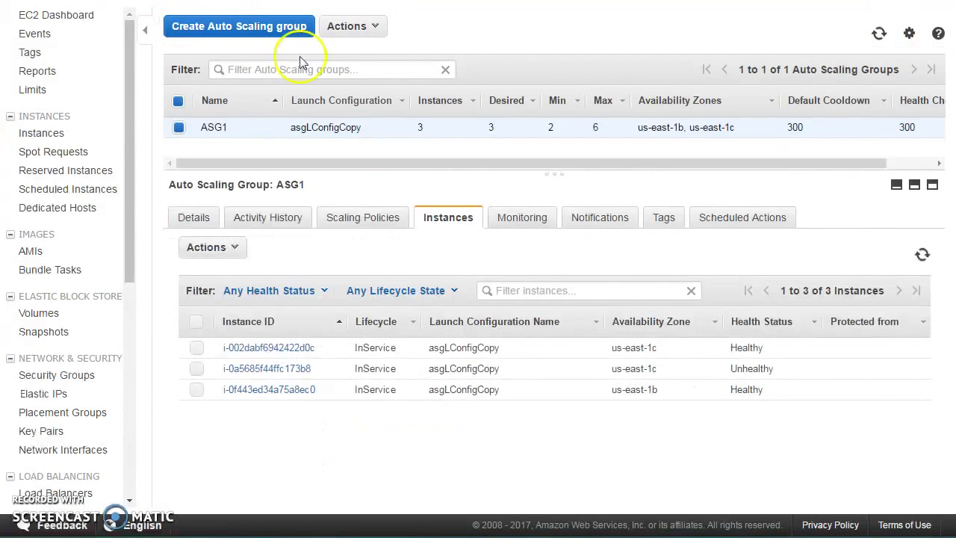
- Refresh ASG1's instance list and group totals, and read the note on its current instance count
left_click(923, 256)
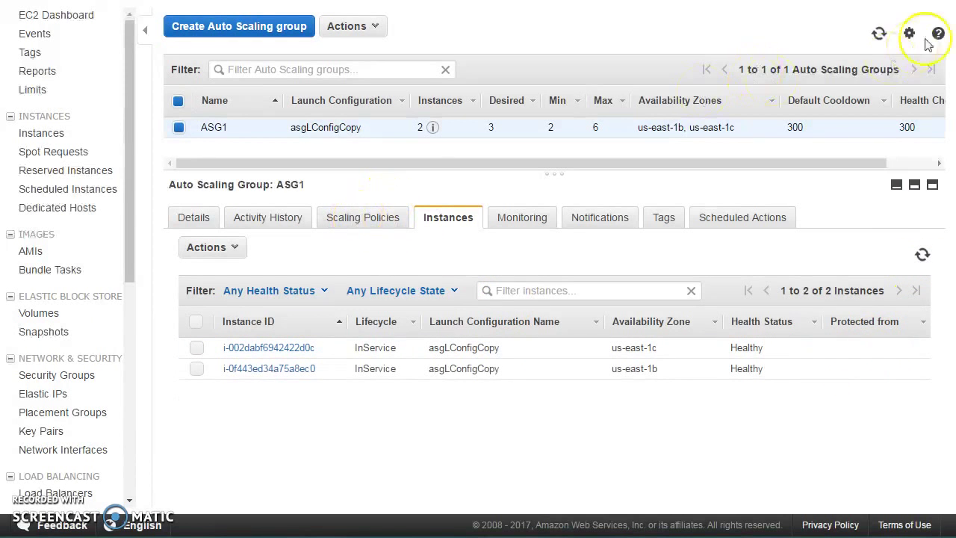
left_click(879, 33)
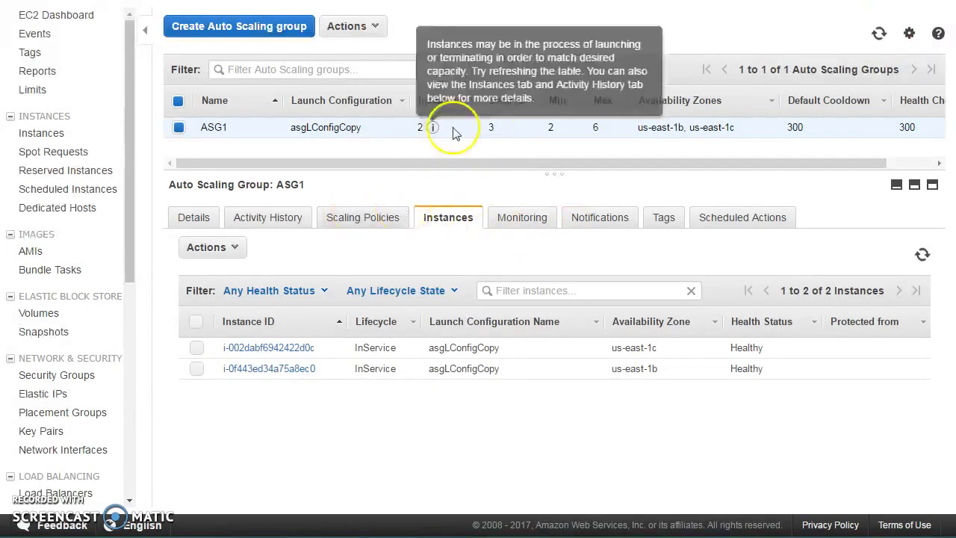
mouse_move(434, 128)
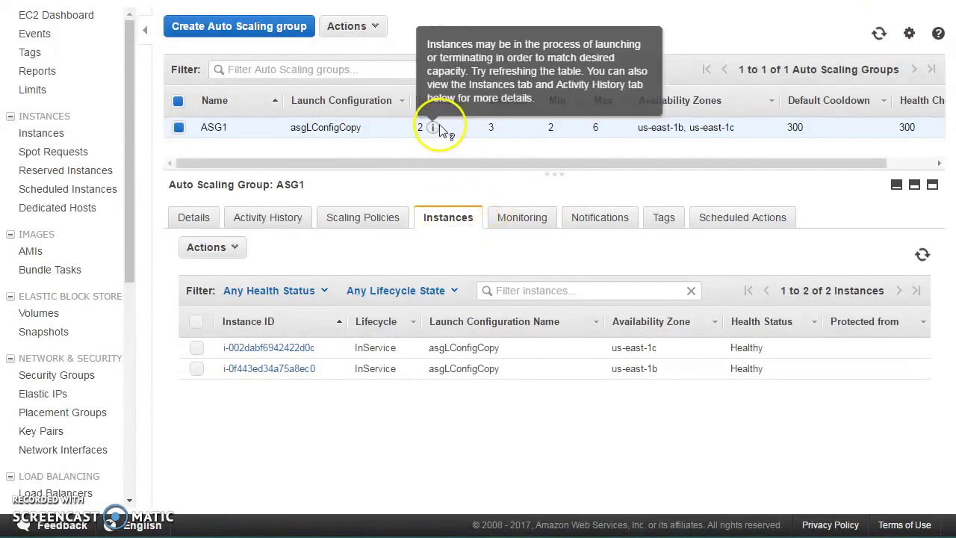
left_click(879, 34)
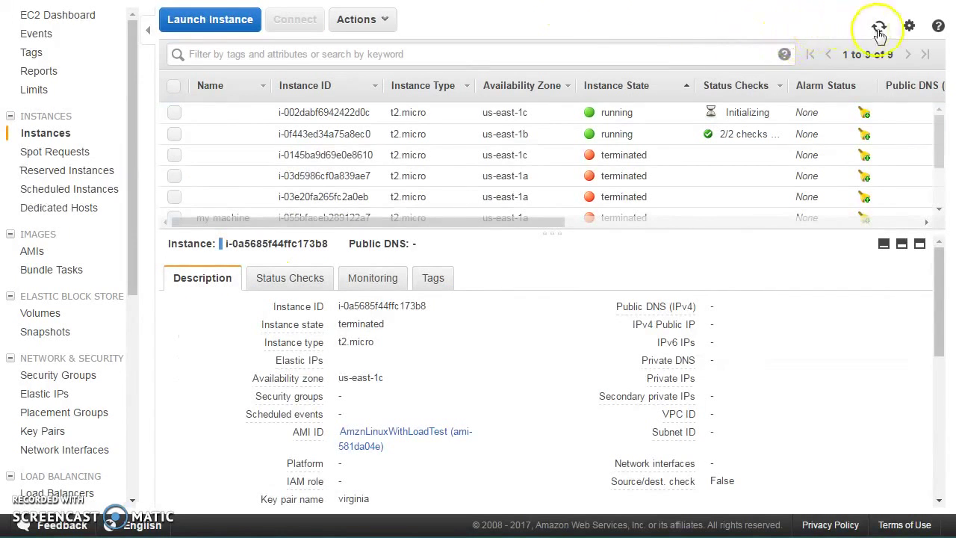
- Refresh the EC2 instance list and recheck the service status of ELB1's registered instances
left_click(877, 28)
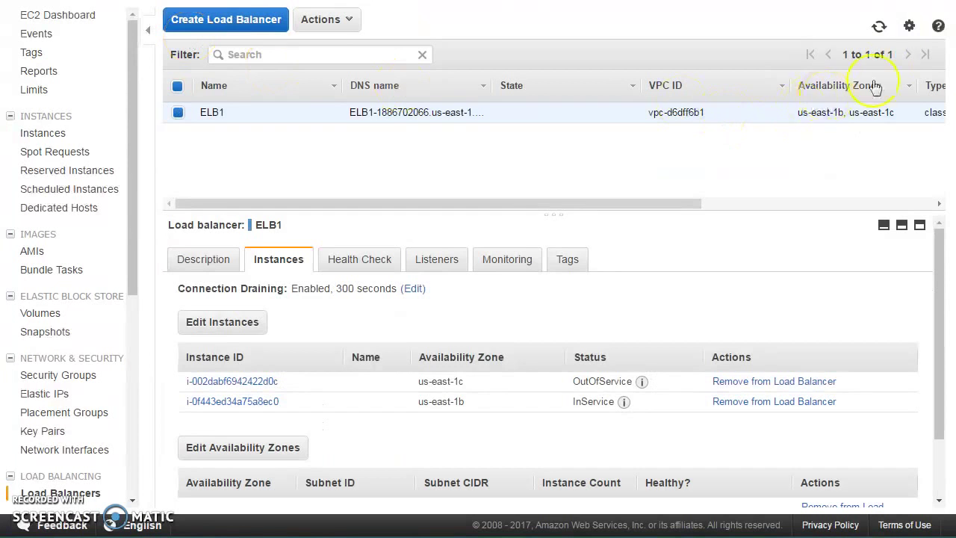
left_click(879, 26)
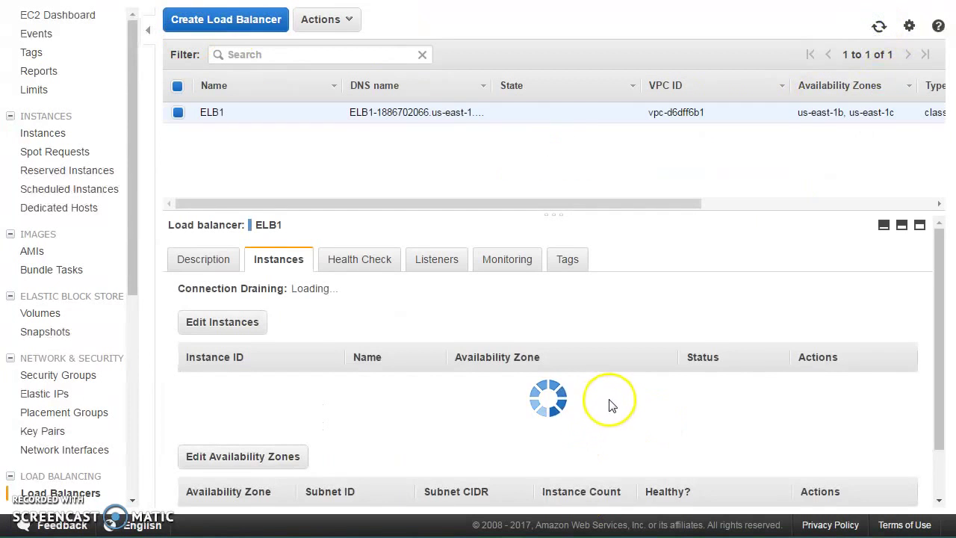
mouse_move(651, 389)
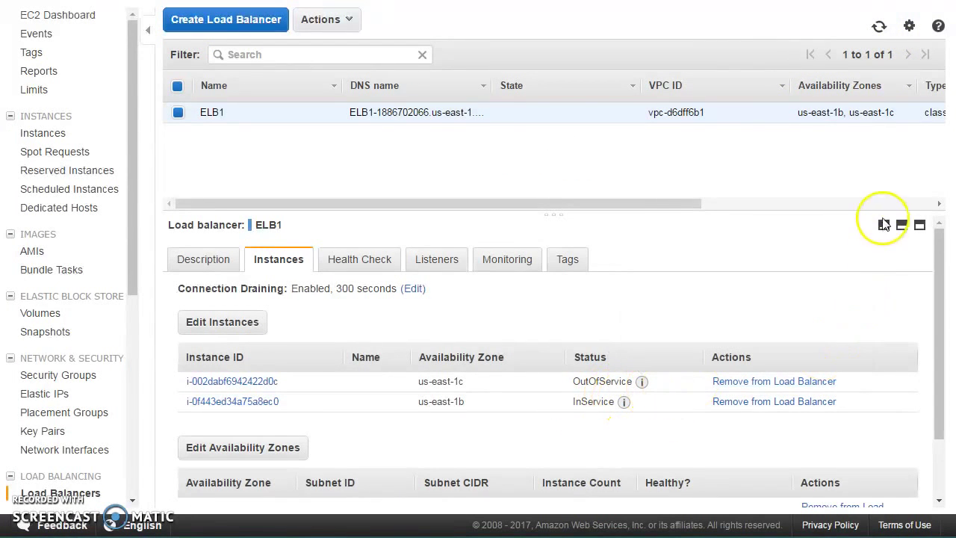
left_click(879, 27)
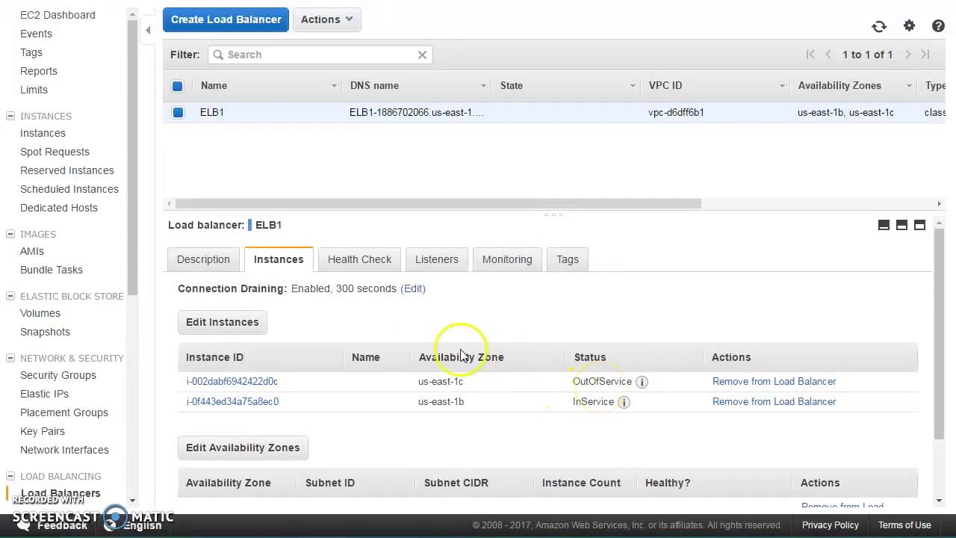
- Set the healthy threshold of ELB1's health check to 2 and save the configuration
left_click(346, 263)
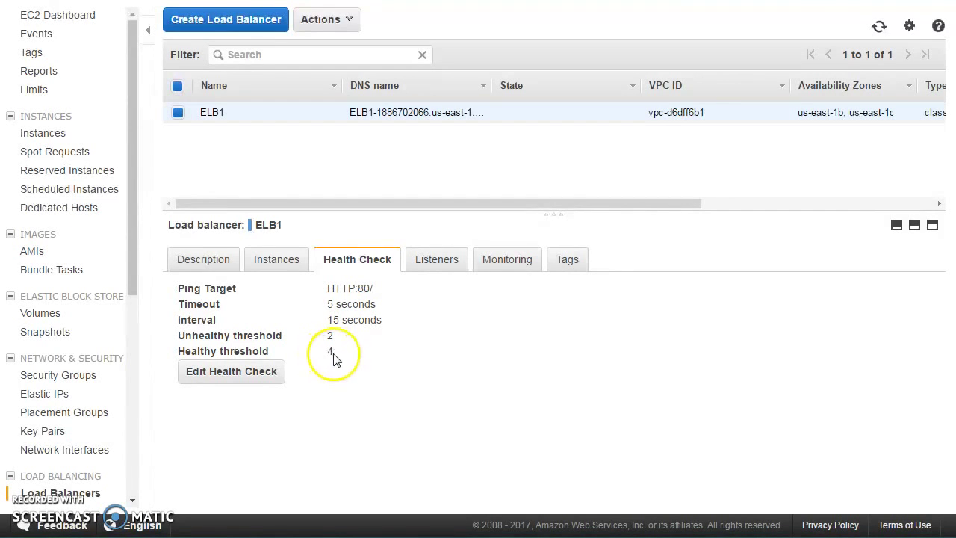
left_click(274, 376)
left_click(517, 379)
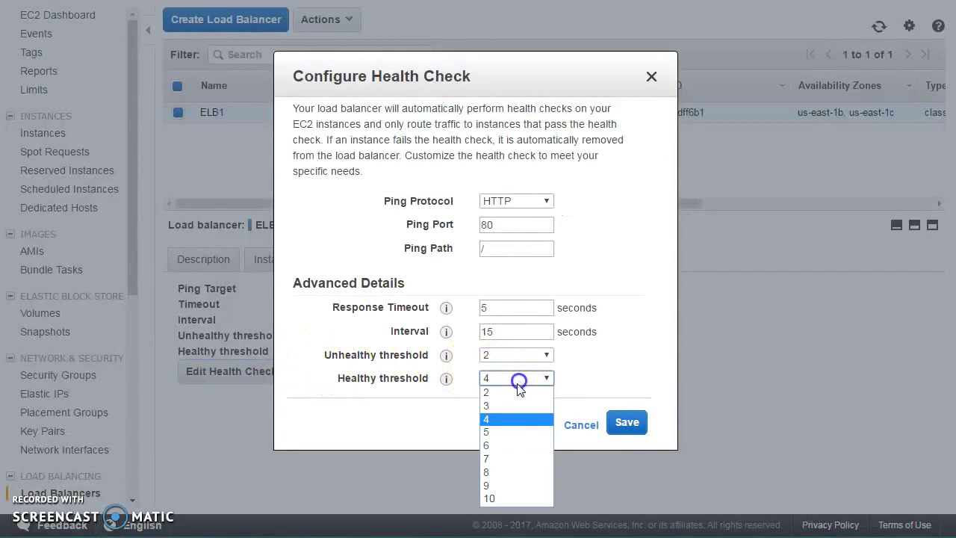
left_click(506, 394)
left_click(624, 422)
mouse_move(446, 355)
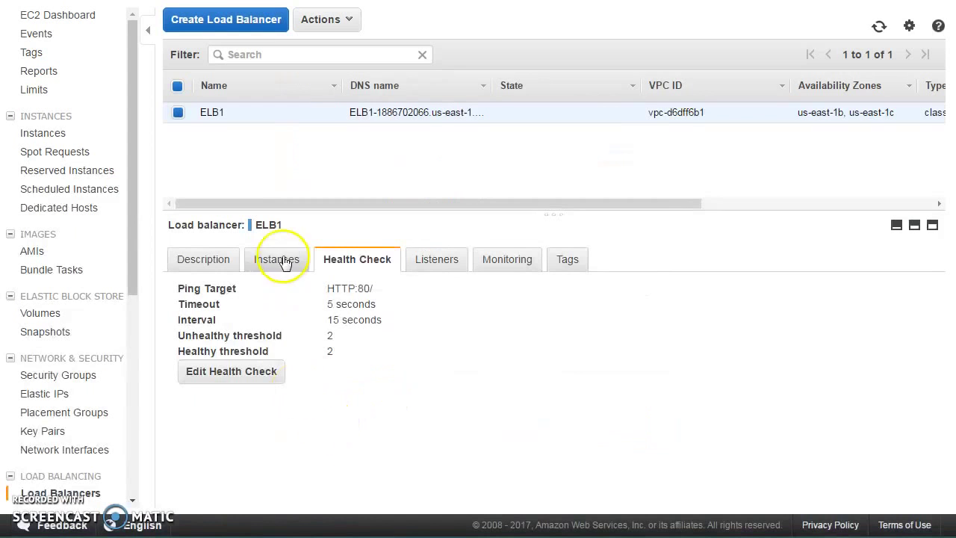
- Recheck ELB1's registered instances and refresh the EC2 instance list to look for the replacement instance
left_click(284, 254)
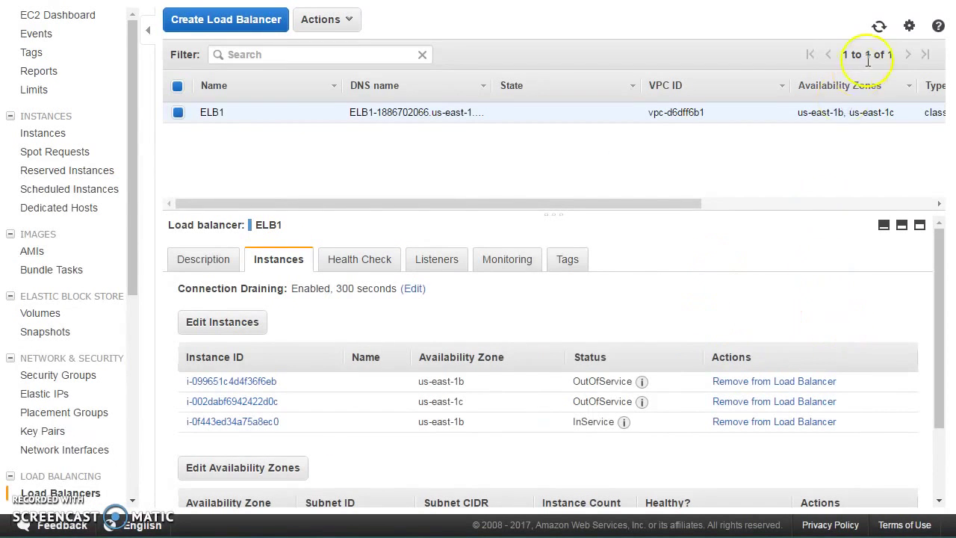
left_click(880, 28)
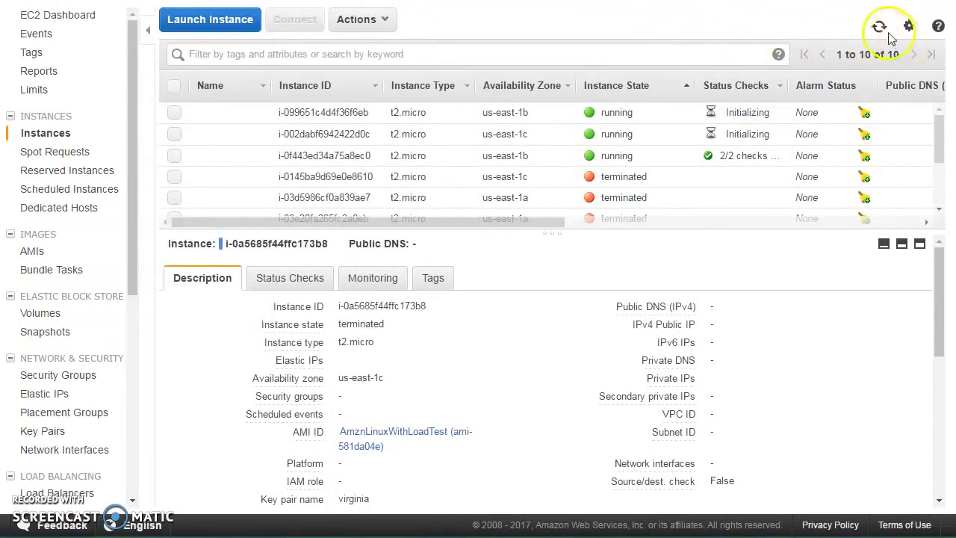
left_click(879, 27)
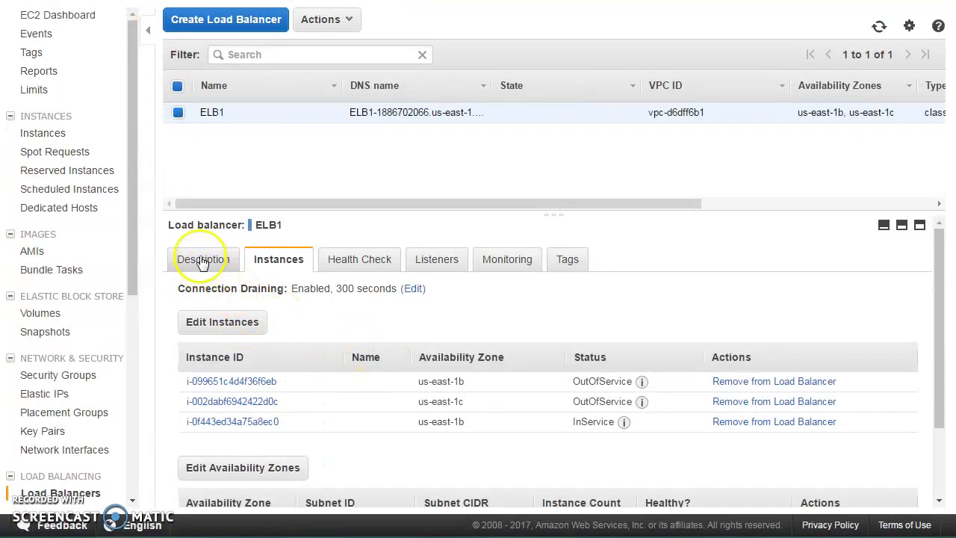
- Copy ELB1's DNS name from its description and load it in a new Firefox tab
left_click(203, 259)
left_click_drag(311, 341, 414, 359)
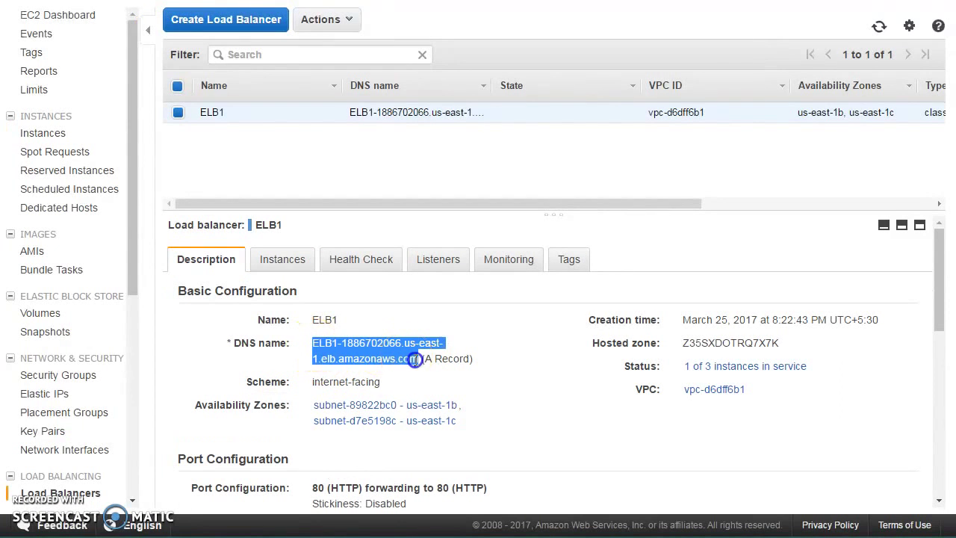
right_click(393, 364)
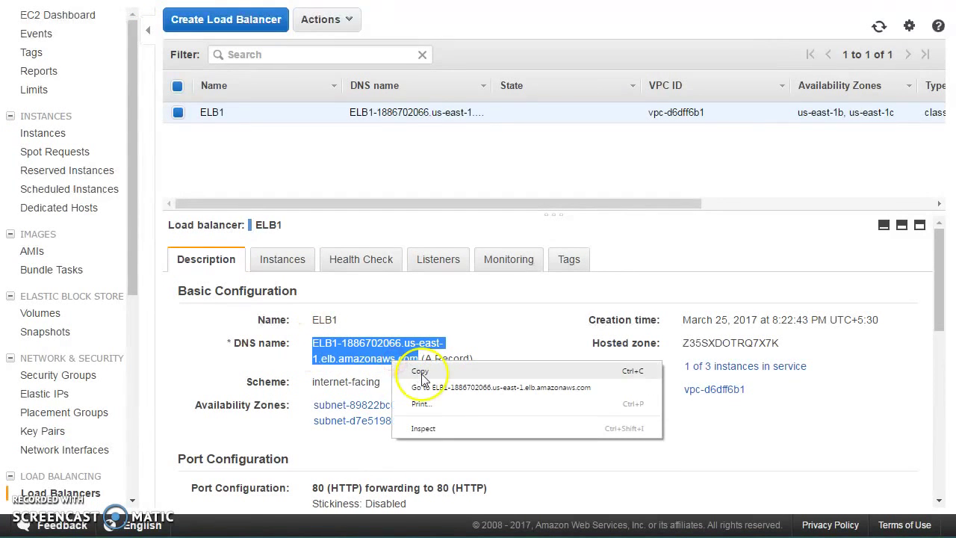
left_click(422, 373)
left_click(6, 535)
left_click(348, 8)
key("ctrl+t")
right_click(211, 9)
left_click(274, 91)
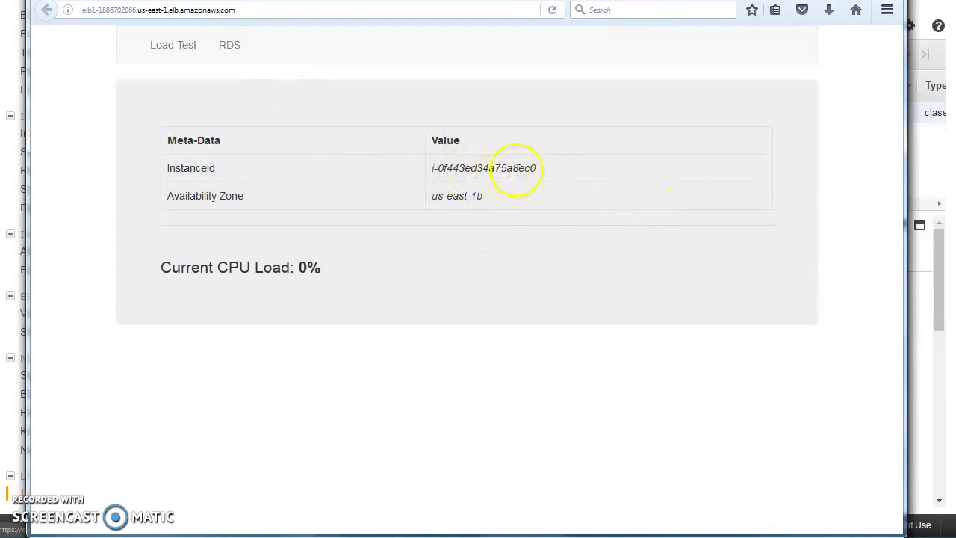
- Return to the AWS console, refresh ELB1's registered instances, and open the details of its us-east-1c instance
left_click(344, 1)
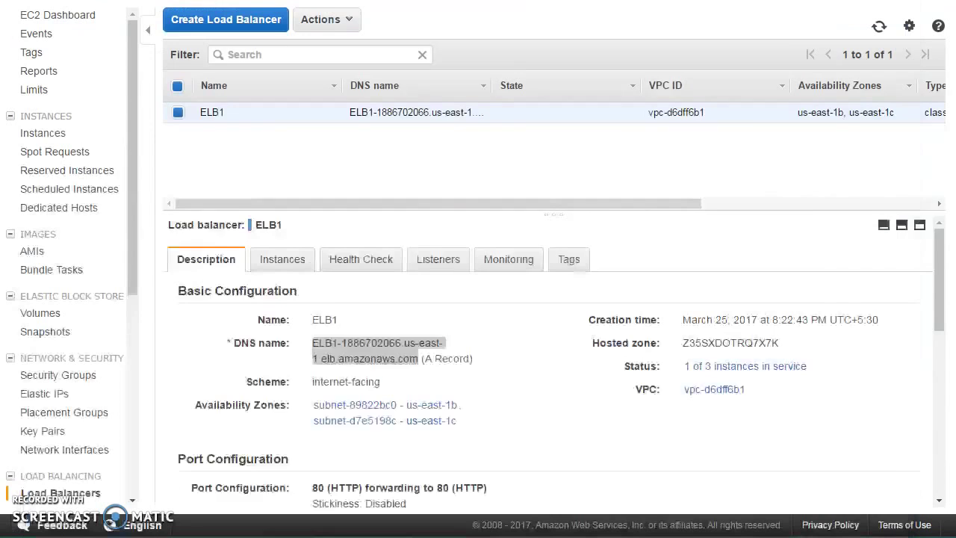
left_click(365, 157)
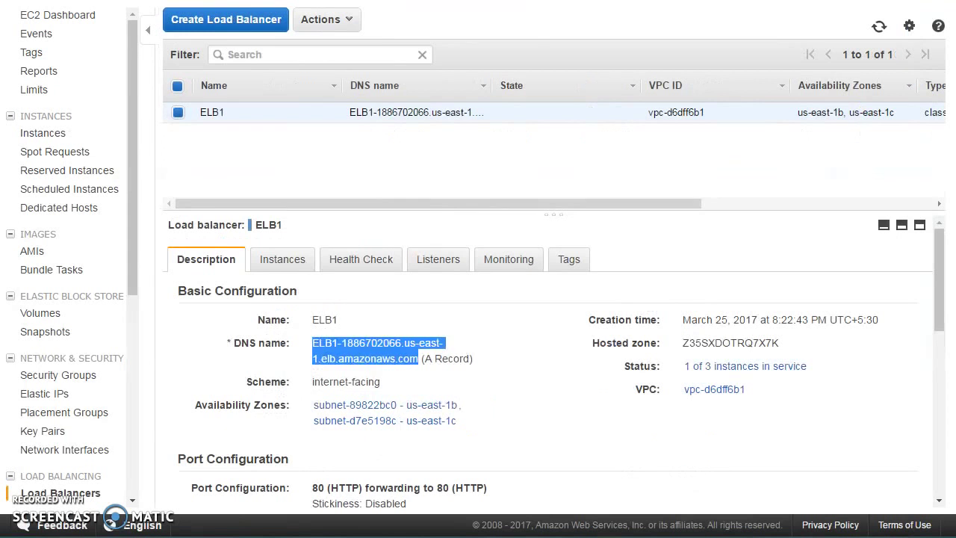
left_click(285, 260)
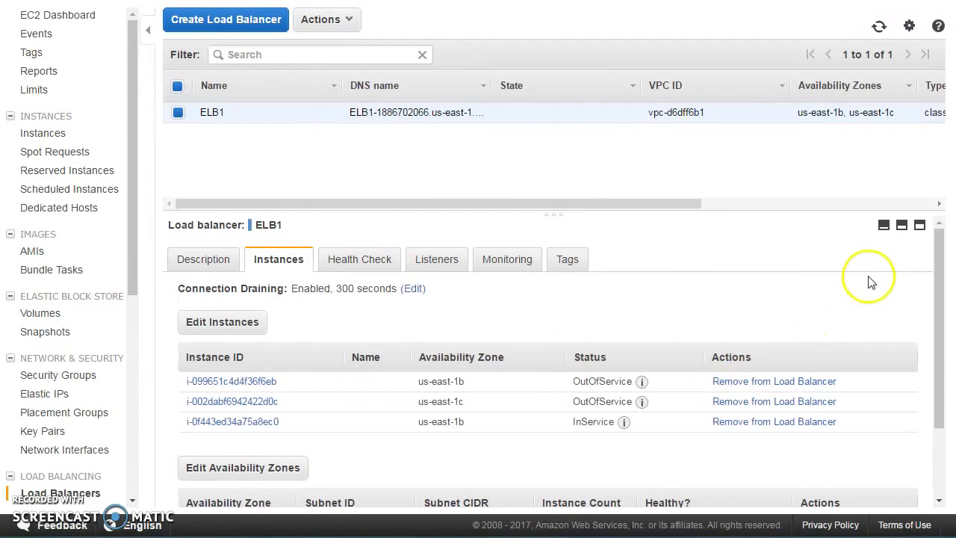
left_click(878, 28)
left_click(232, 401)
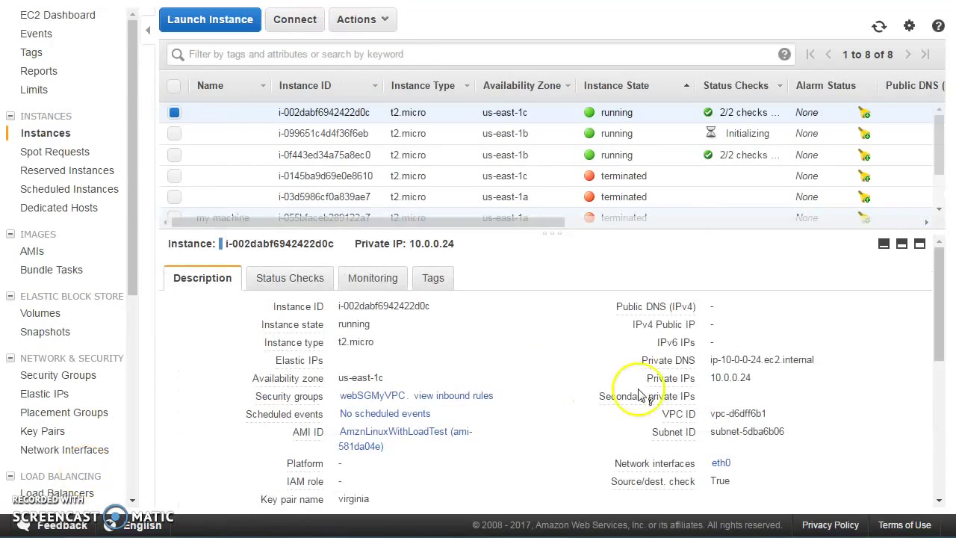
- Keep refreshing the EC2 instance list and ELB1's registered instances to follow the newest us-east-1b instance's checks
left_click(879, 26)
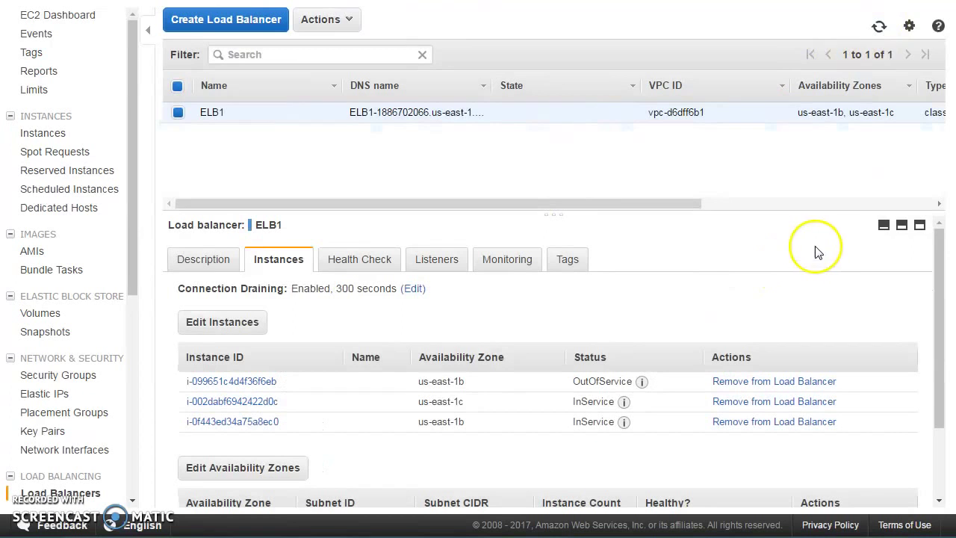
left_click(879, 26)
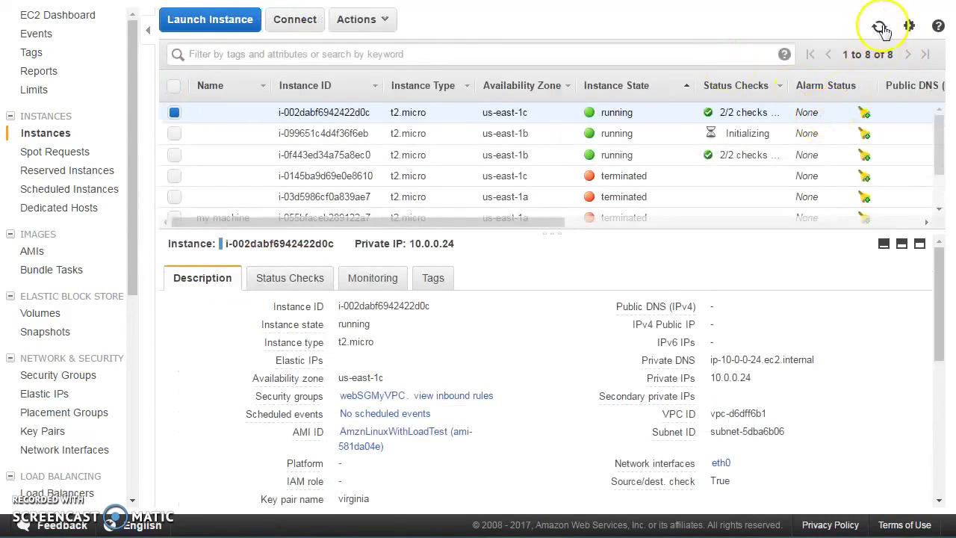
left_click(879, 27)
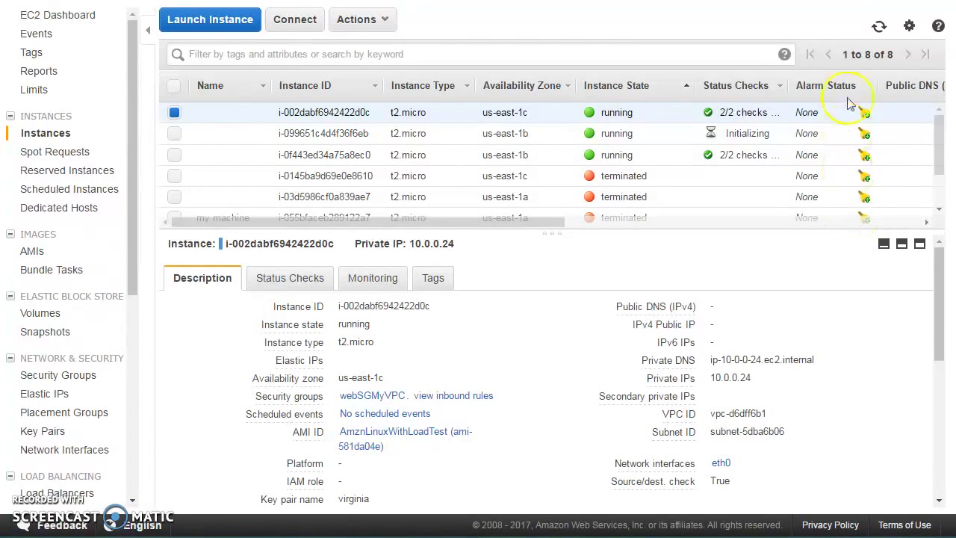
left_click(879, 26)
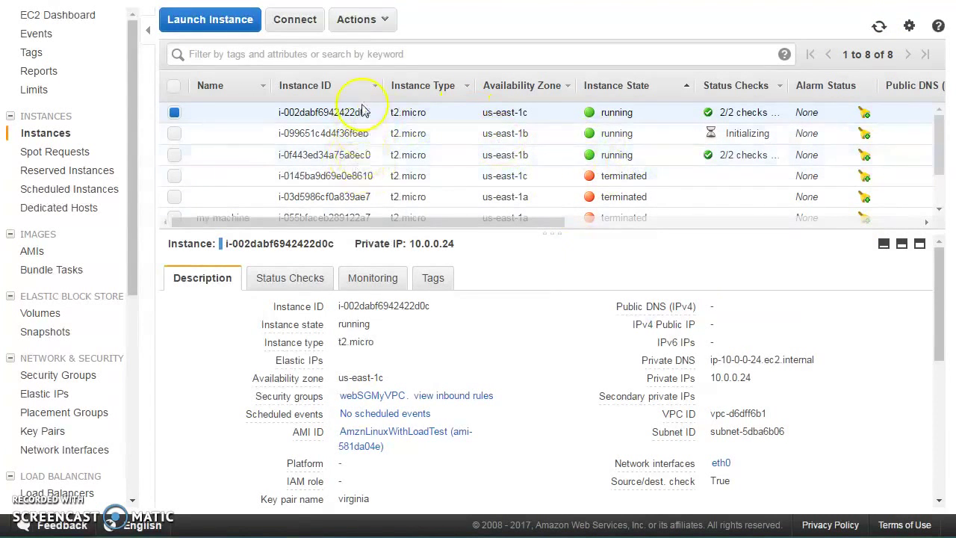
- Switch to Firefox and reload ELB1's page repeatedly to check which instance and Availability Zone serve each request
key("alt+Tab")
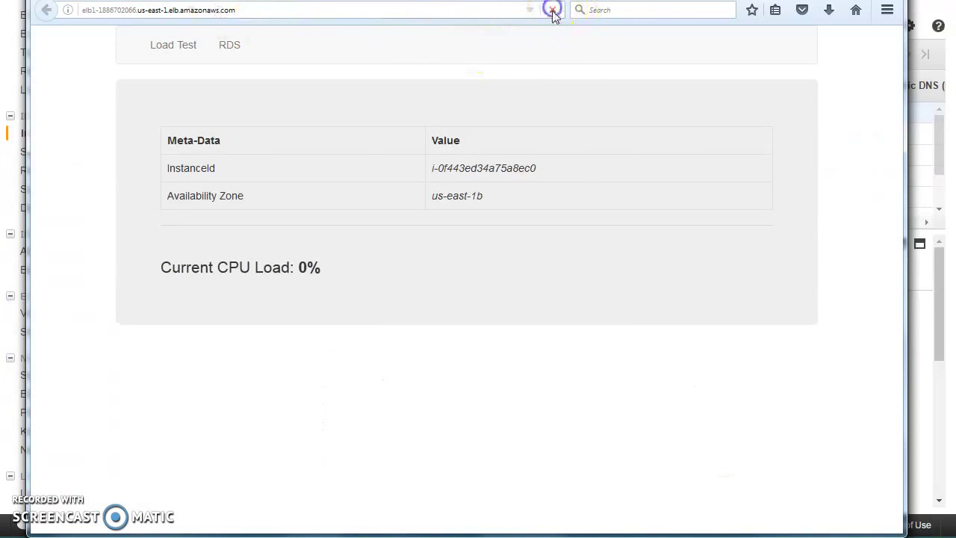
left_click(553, 10)
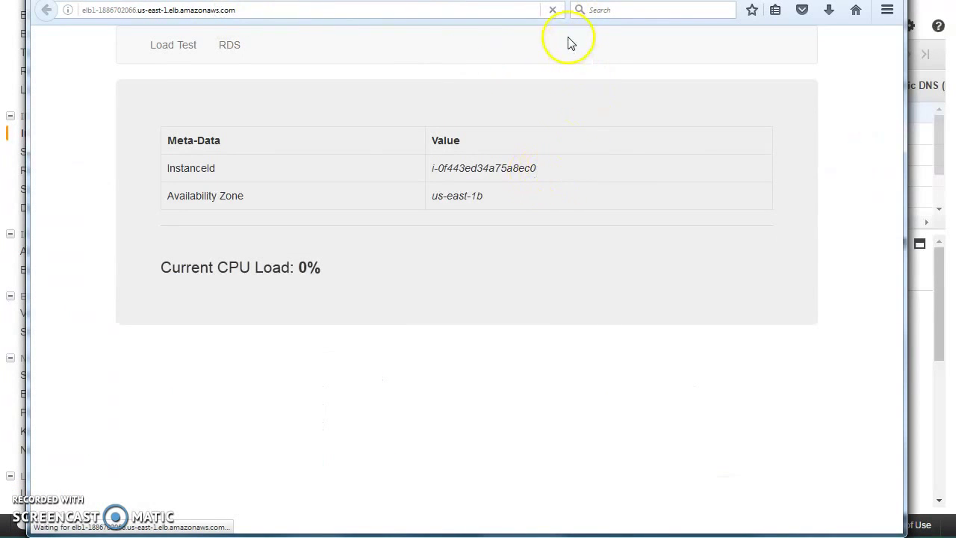
left_click(553, 10)
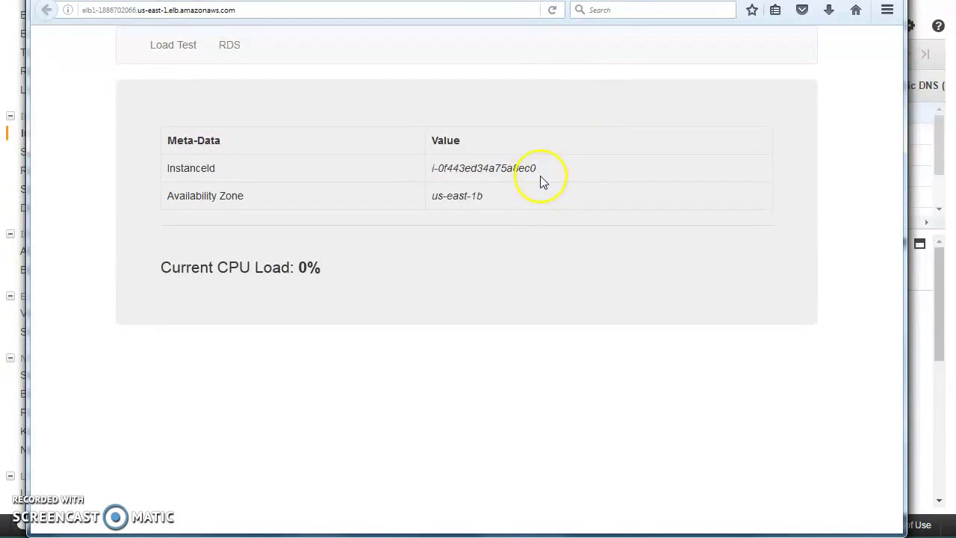
left_click(553, 12)
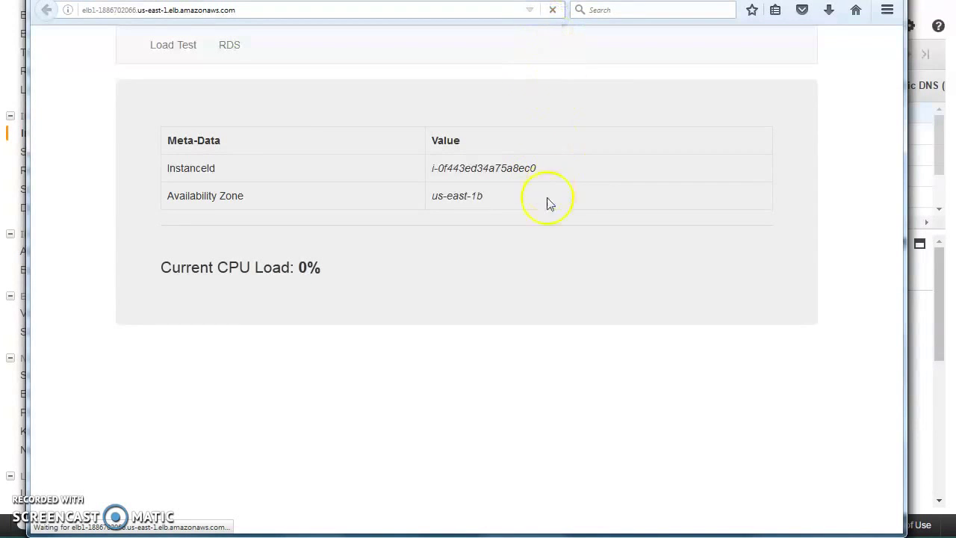
left_click(554, 11)
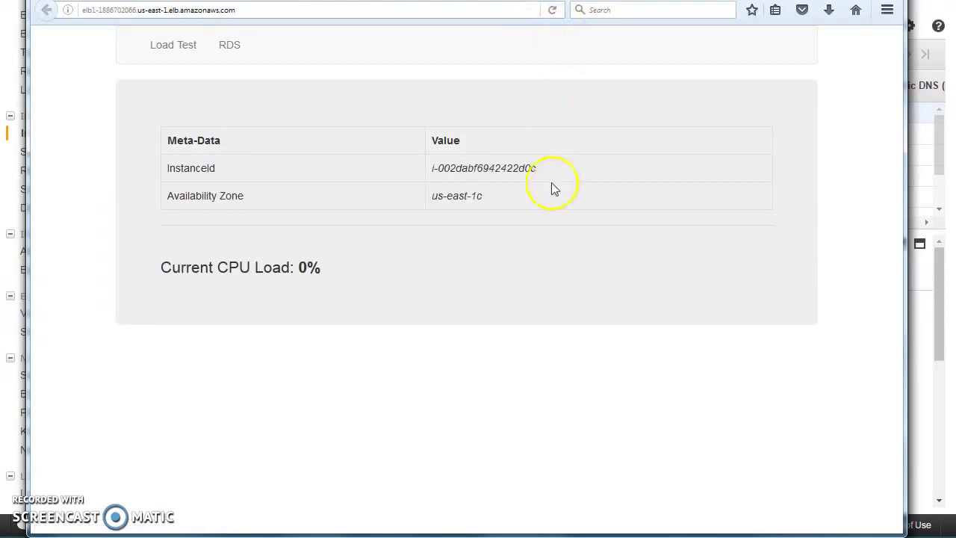
left_click(554, 11)
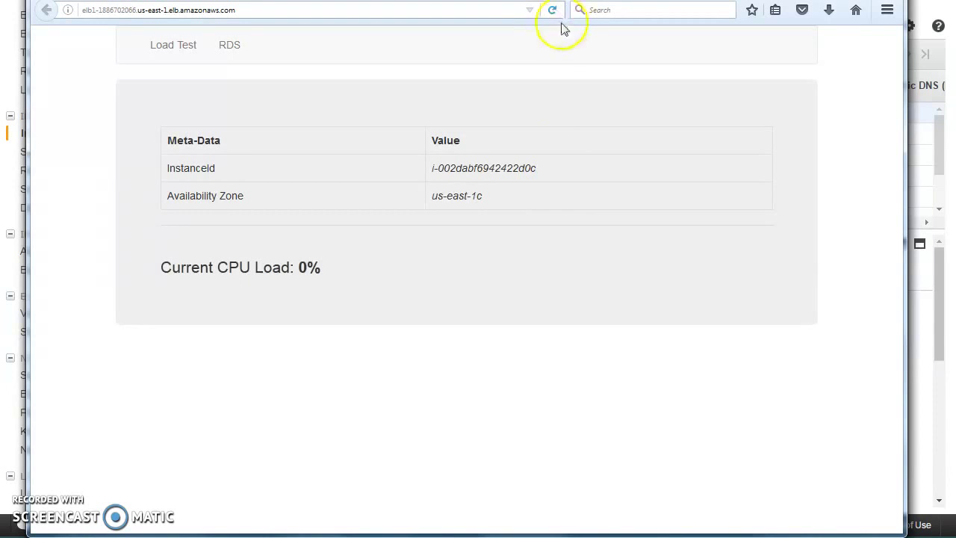
left_click(553, 11)
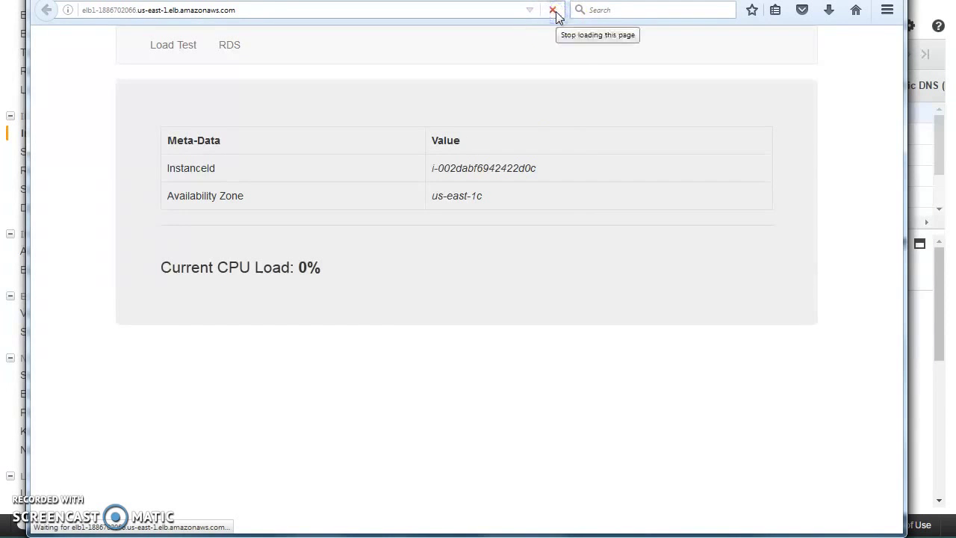
left_click(553, 11)
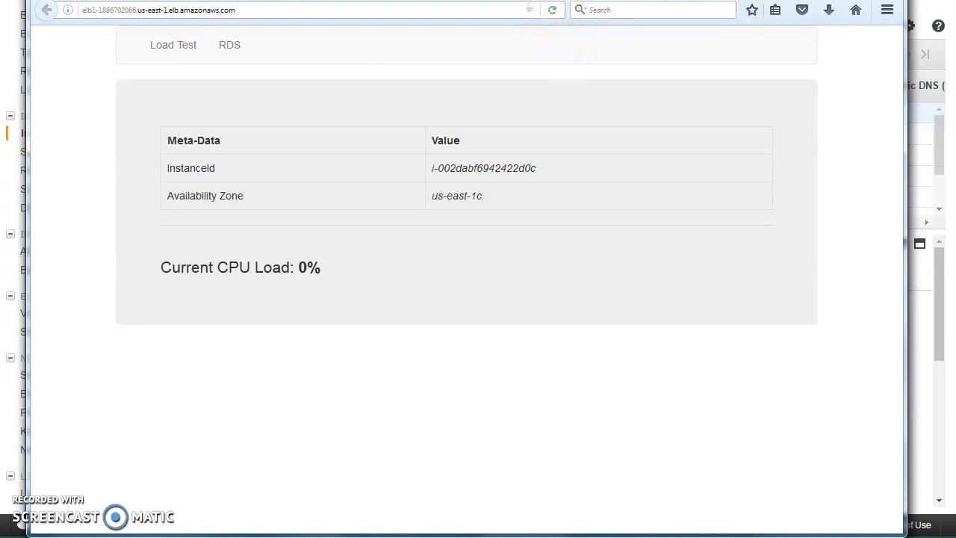
- Return to the AWS console and refresh ELB1's registered instances and the EC2 instance list to check their status
left_click(832, 0)
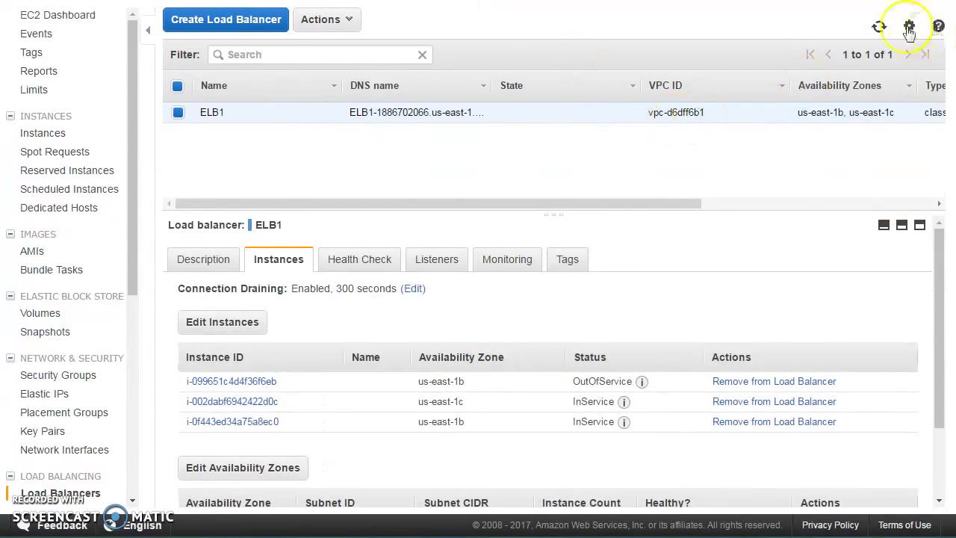
left_click(879, 26)
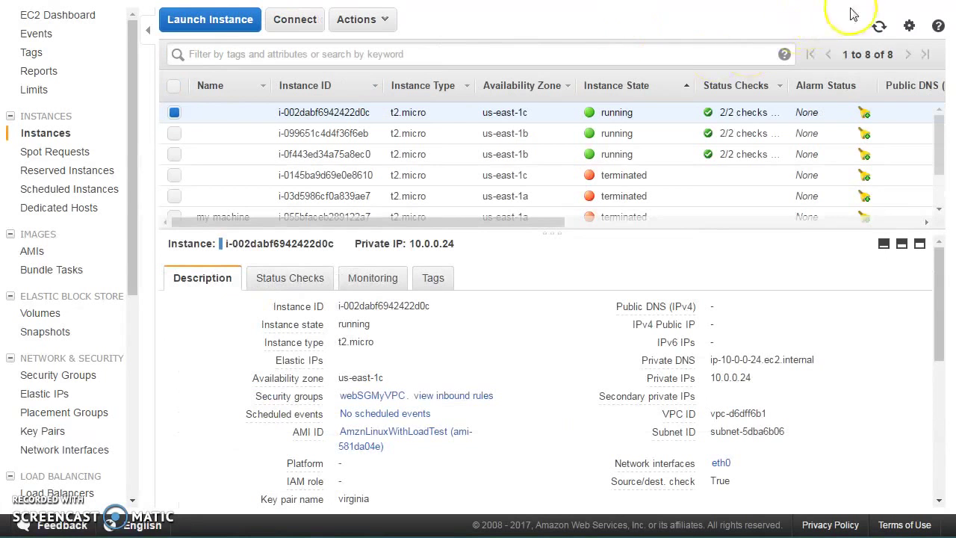
left_click(879, 26)
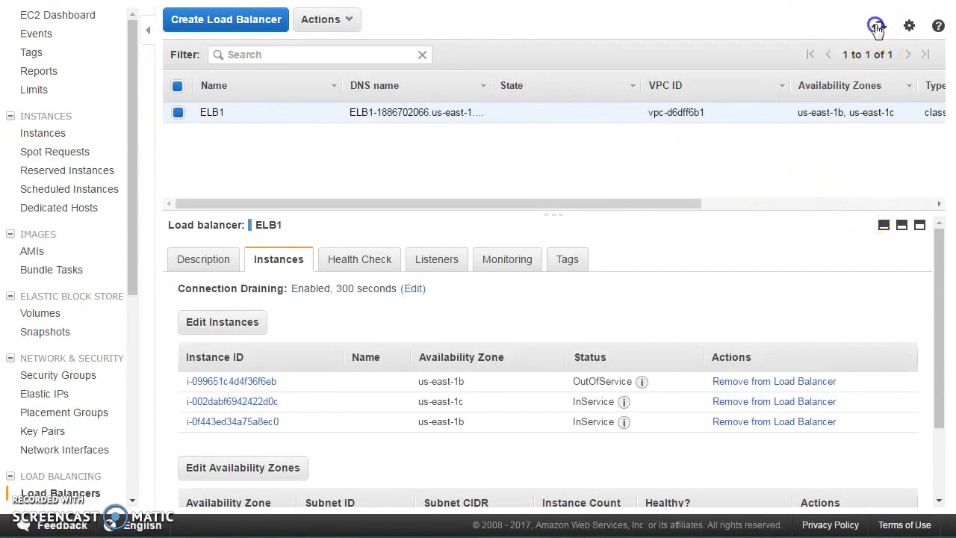
left_click(878, 26)
- Reload ELB1's page in Firefox, then return to the AWS console and refresh Auto Scaling group ASG1
key("alt+Tab")
left_click(552, 10)
left_click(149, 47)
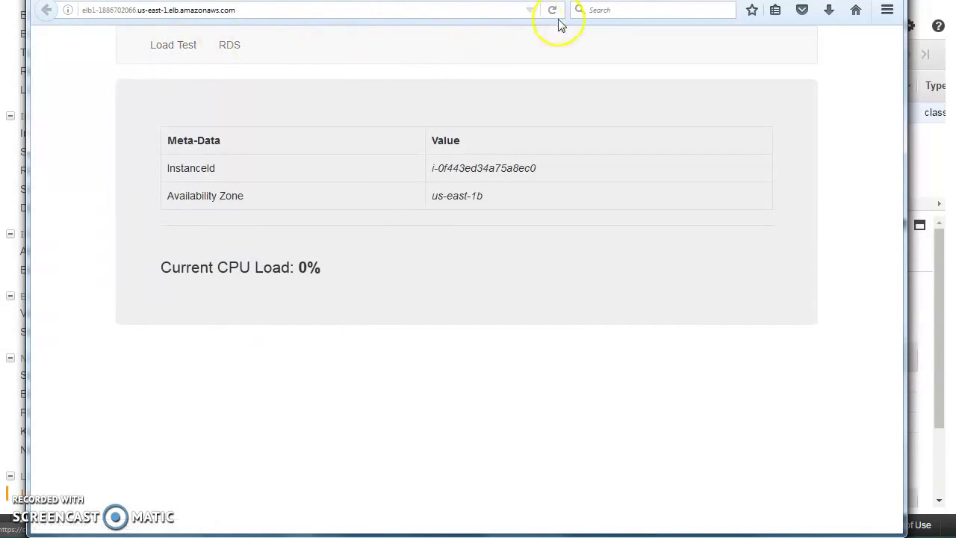
left_click(164, 65)
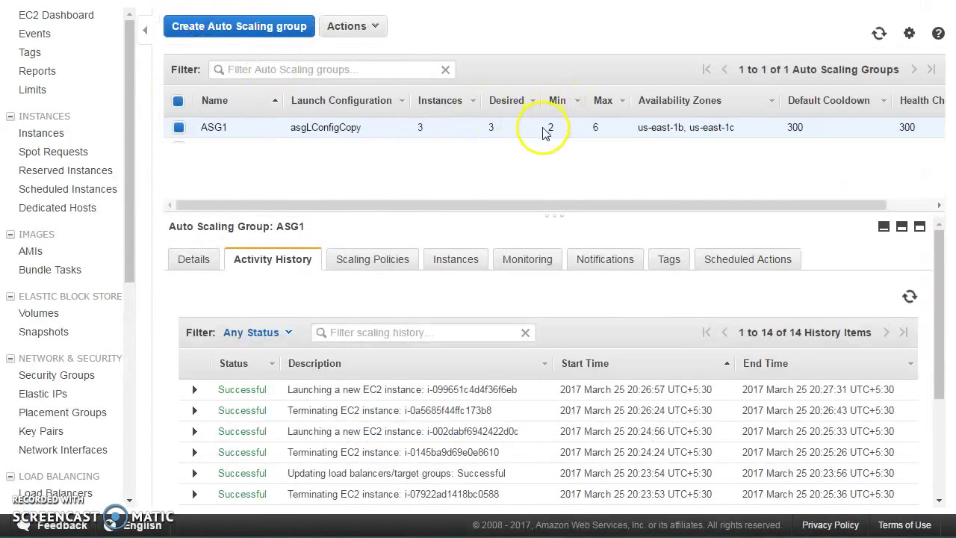
left_click(879, 33)
- Reload ELB1's page in Firefox once more and recheck the status of ELB1's registered instances in the console
key("alt+Tab")
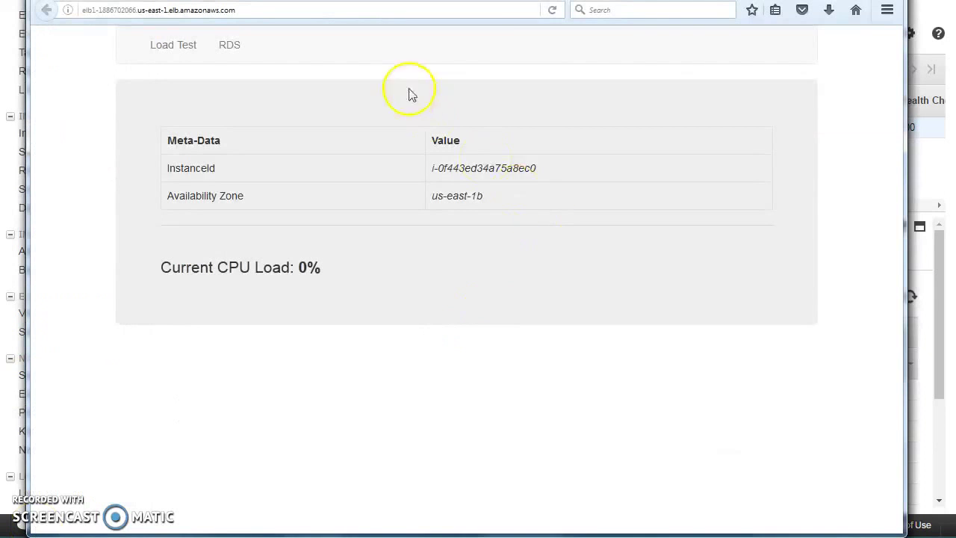
left_click(554, 11)
key("alt+Tab")
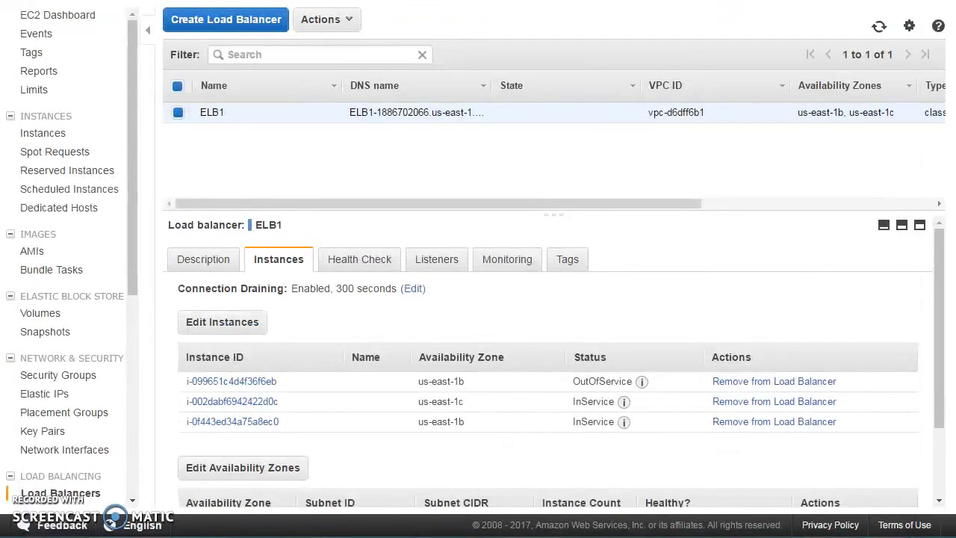
left_click(879, 27)
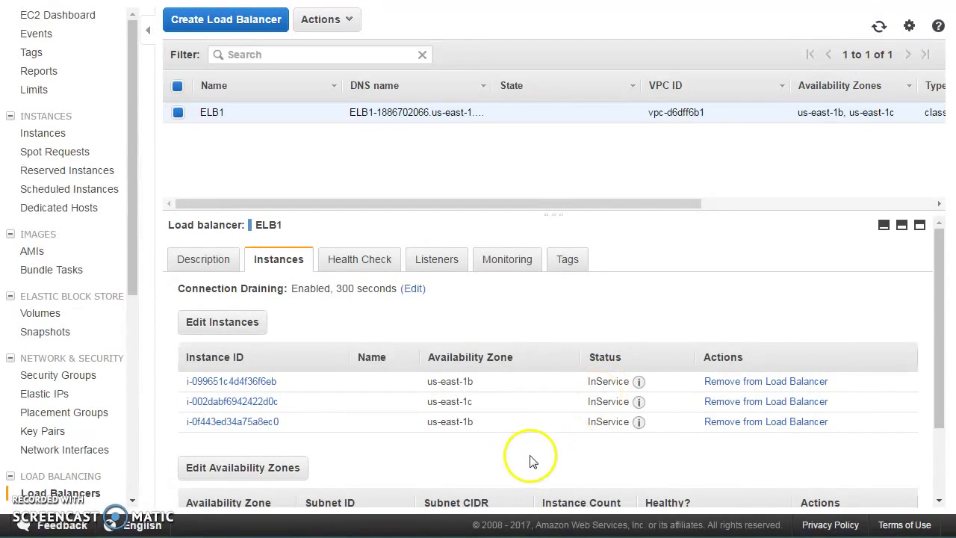
- Return to ELB1's page in Firefox, reload it to check the serving instance, and start the Load Test
left_click(456, 537)
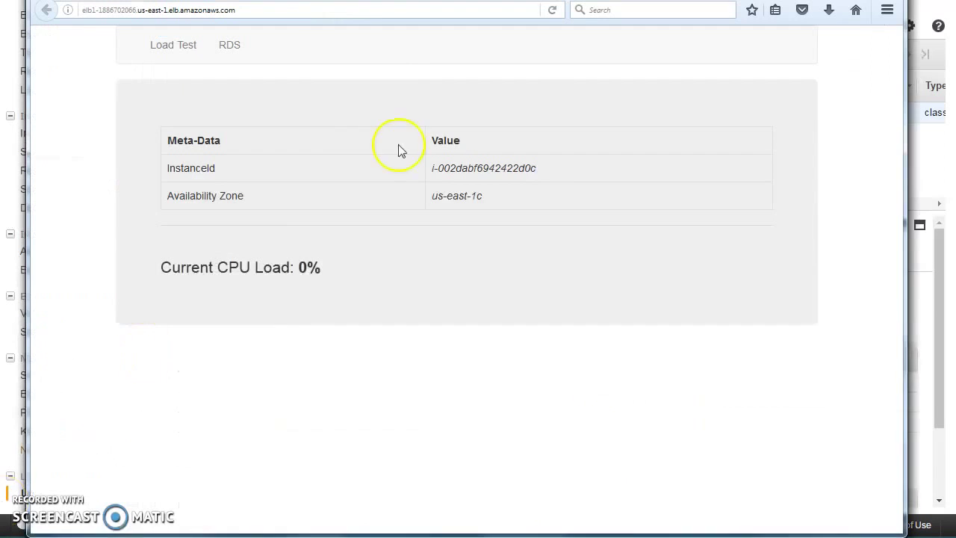
left_click(552, 10)
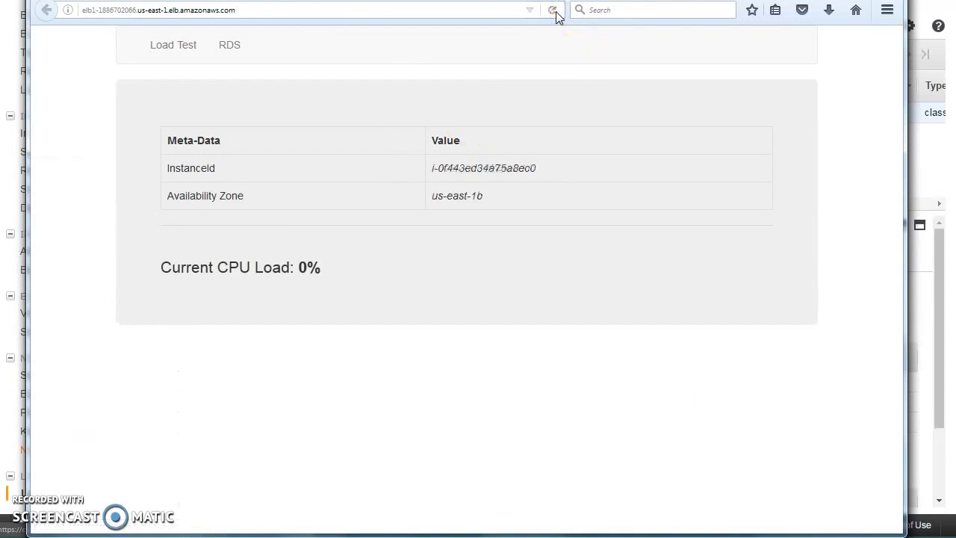
left_click(553, 10)
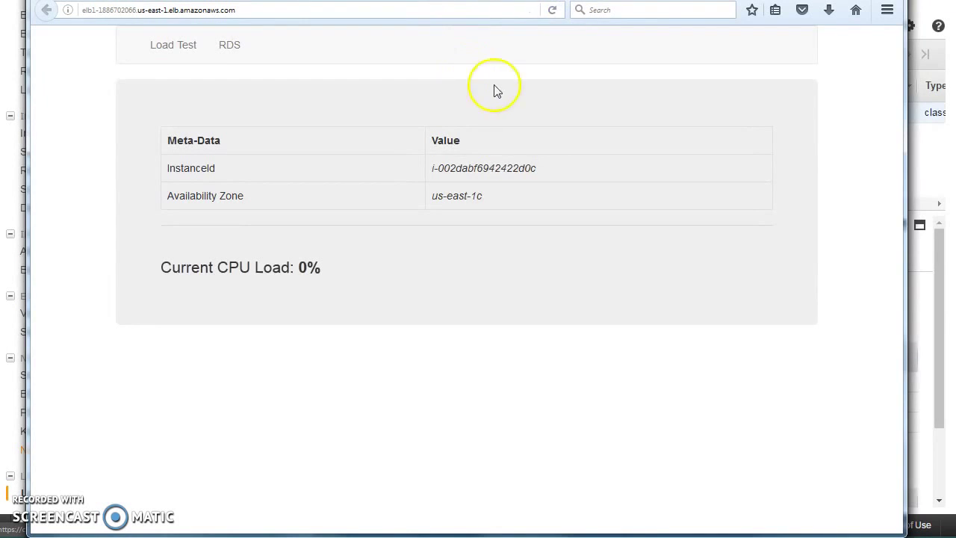
left_click(161, 49)
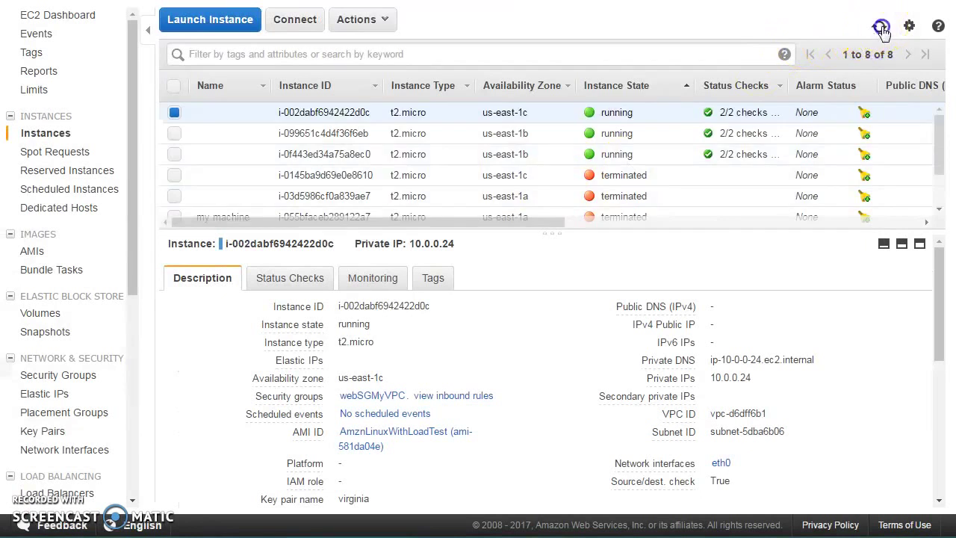
- Refresh the EC2 instances and ASG1, enlarge ASG1's details area, and expand the newest activity history entry
left_click(879, 26)
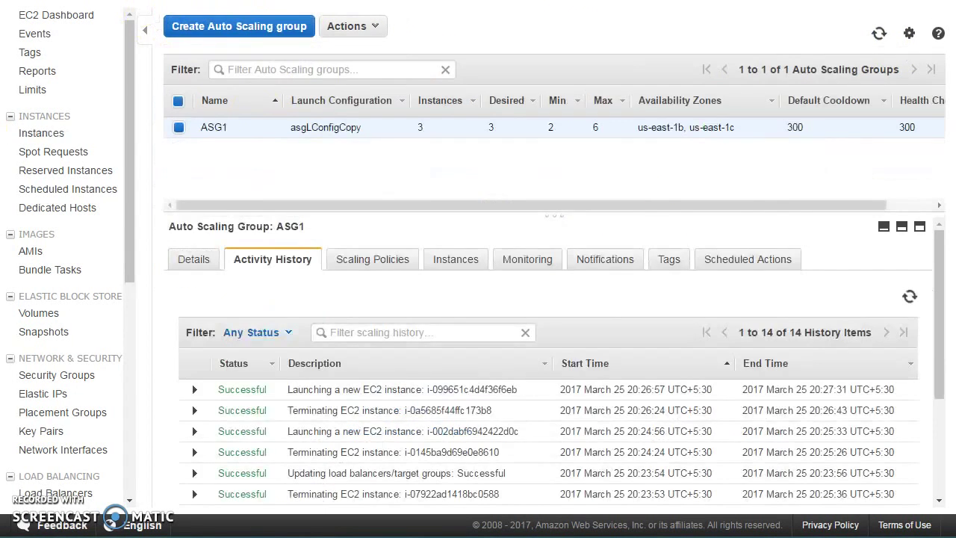
left_click_drag(702, 214, 704, 201)
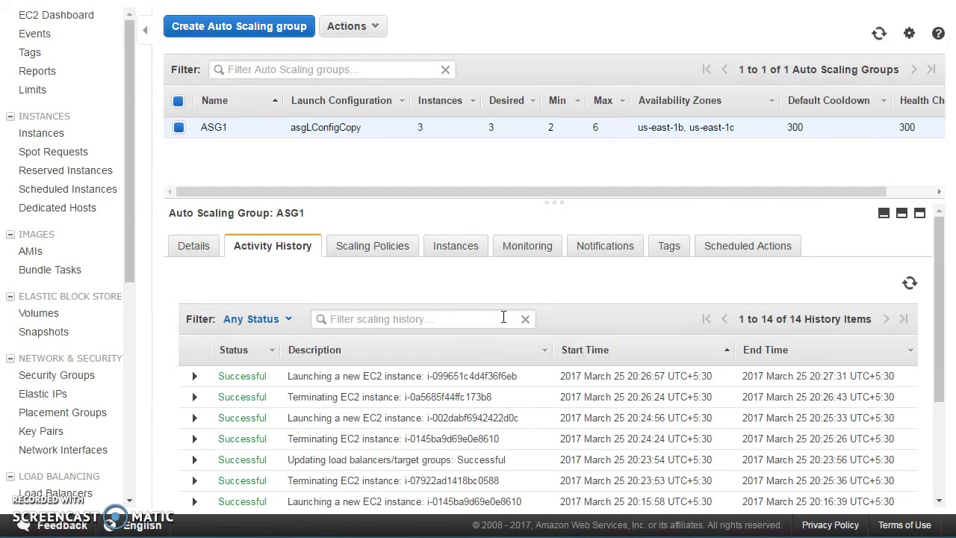
left_click(879, 34)
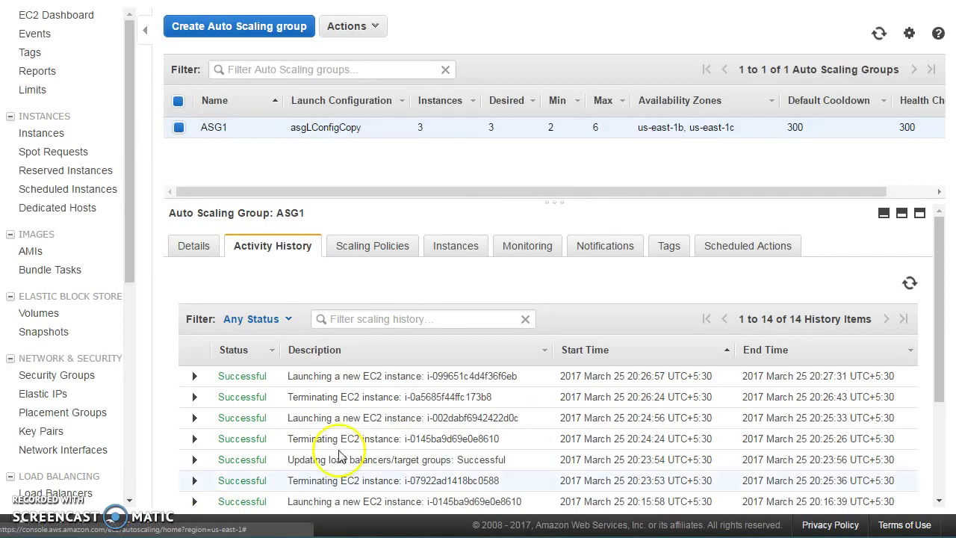
left_click_drag(478, 197, 487, 169)
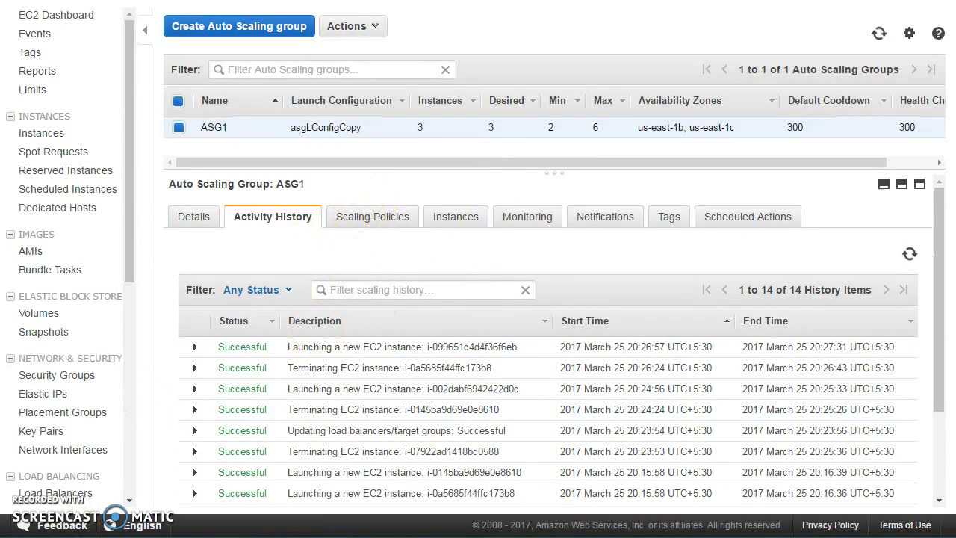
left_click(195, 348)
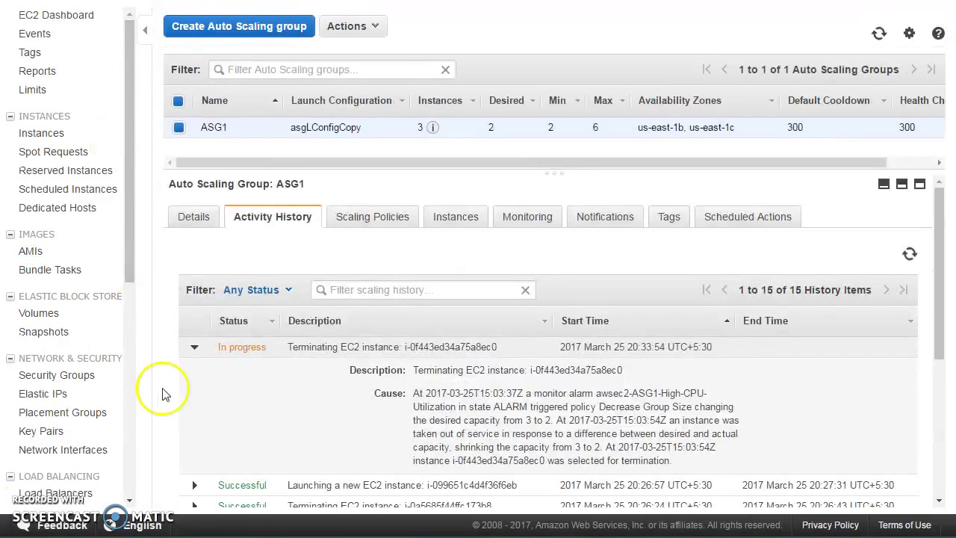
- Switch to Firefox and reload ELB1's load.php page to check the current CPU load
key("alt+Tab")
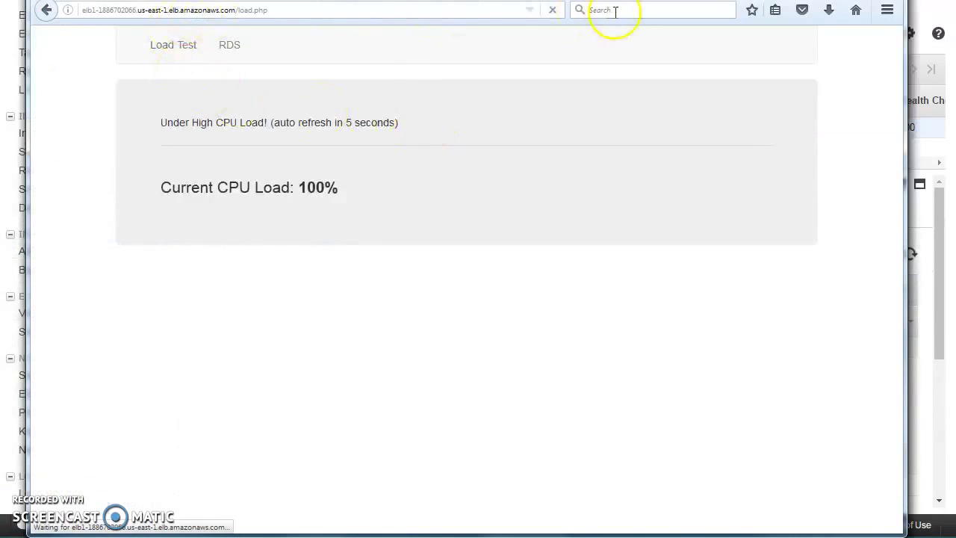
left_click(337, 14)
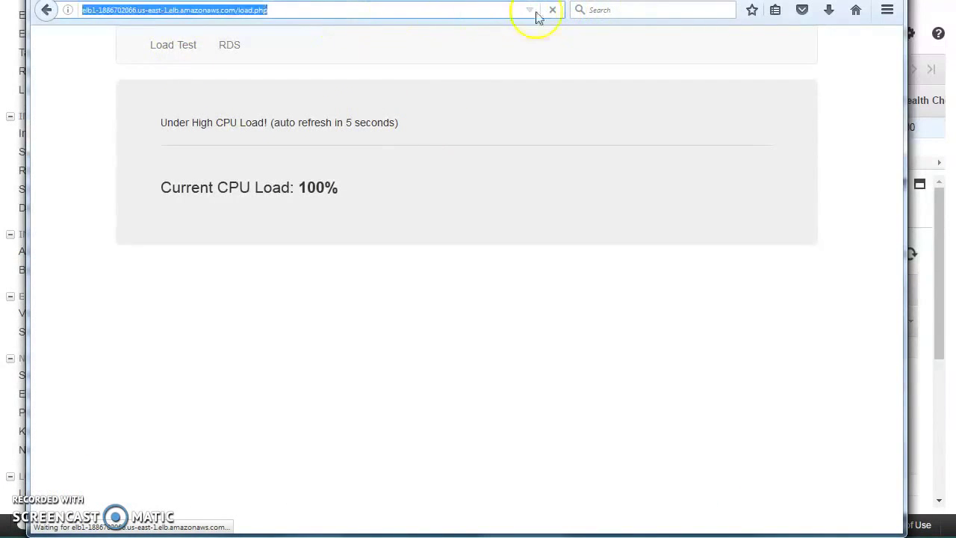
left_click(552, 10)
left_click(554, 11)
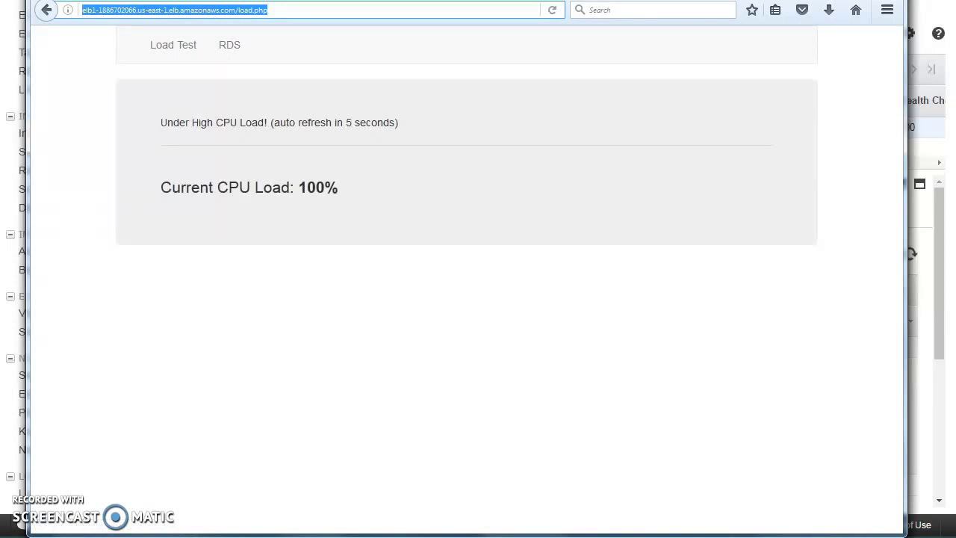
left_click(552, 11)
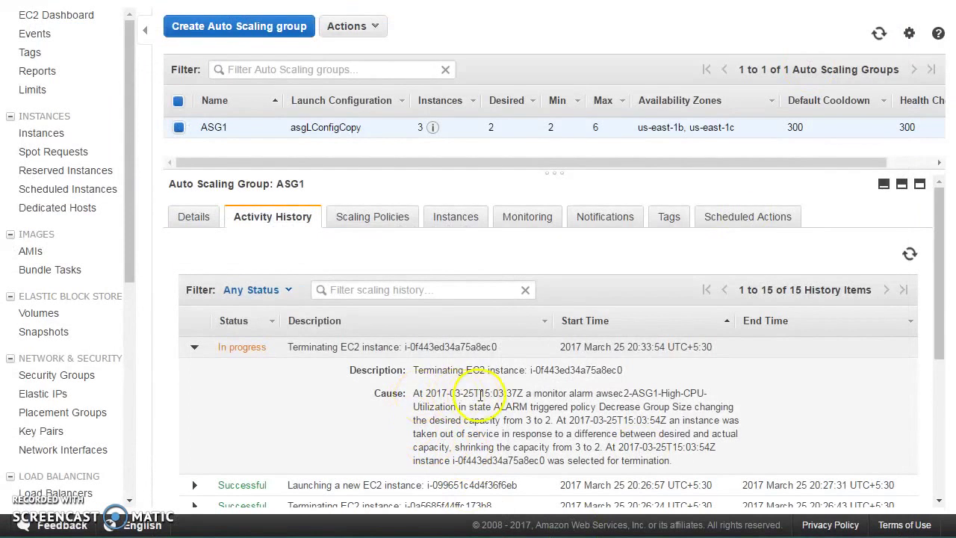
- Refresh ASG1's activity history and the EC2 instance list in the AWS console
left_click(908, 254)
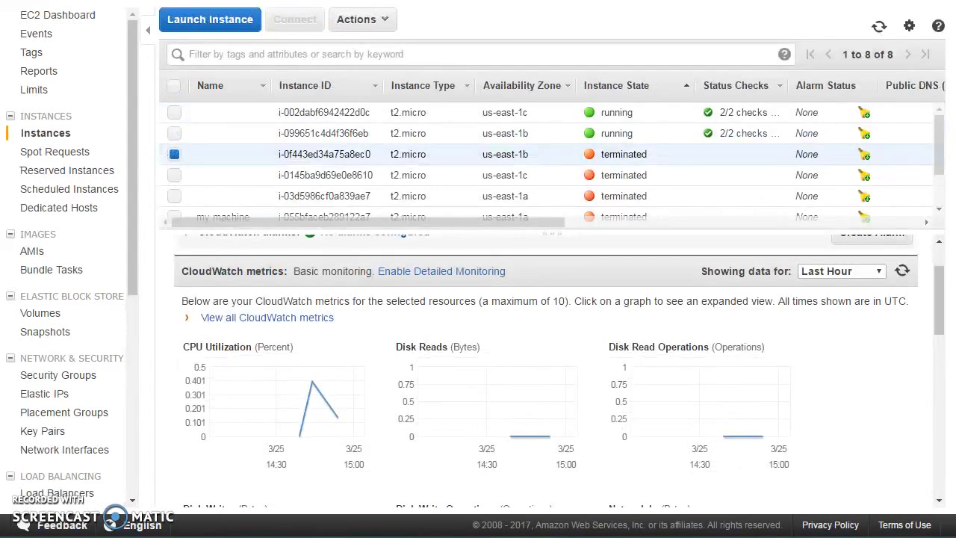
left_click(879, 26)
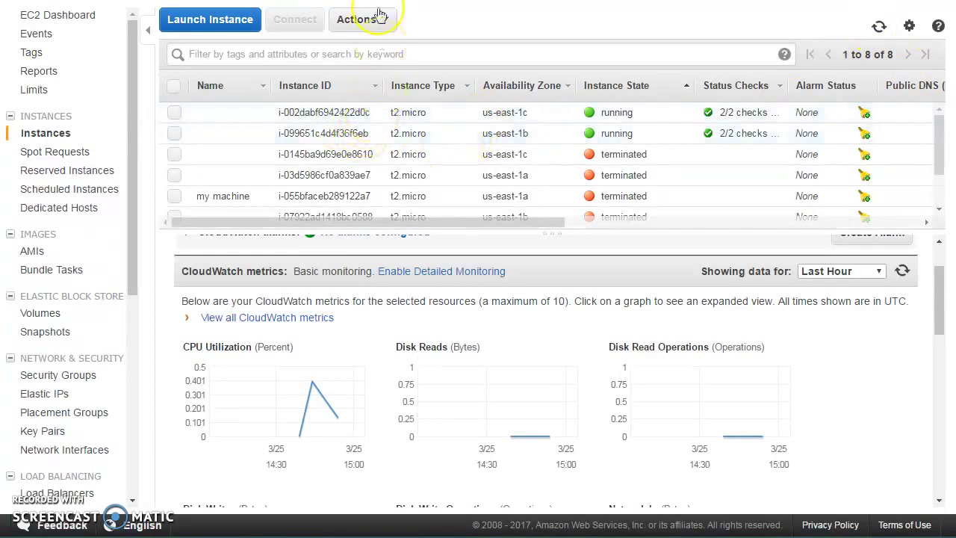
- Return to ELB1's page in Firefox, start the Load Test again, and reload load.php
key("alt+Tab")
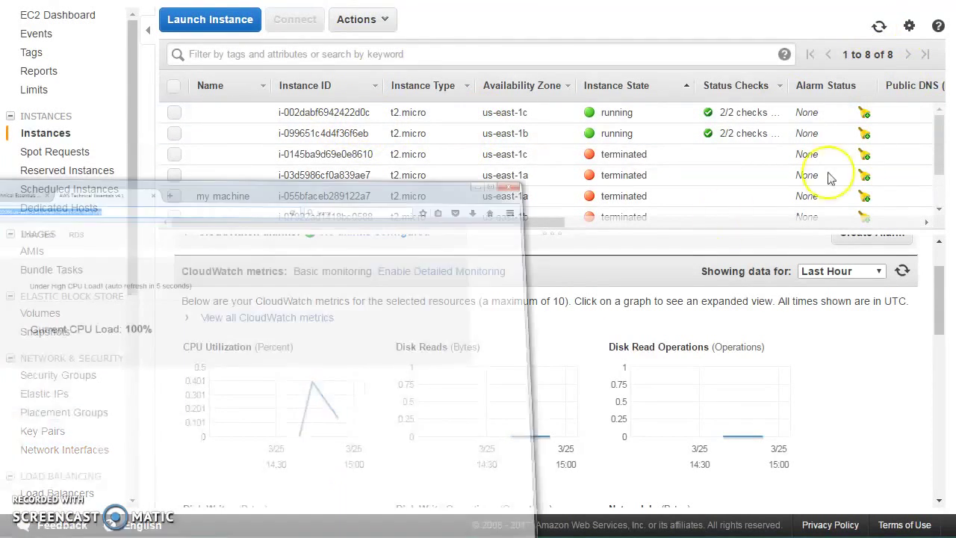
left_click(557, 12)
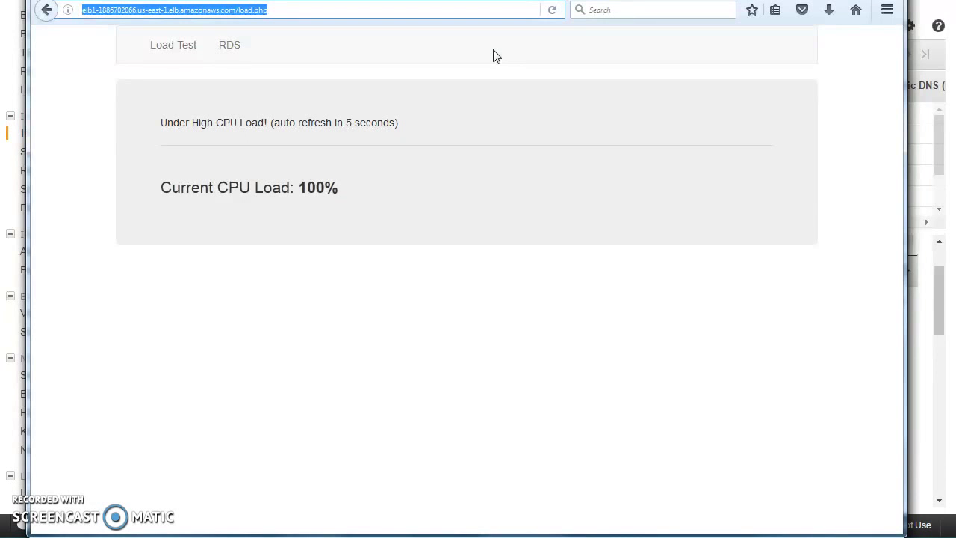
left_click(164, 47)
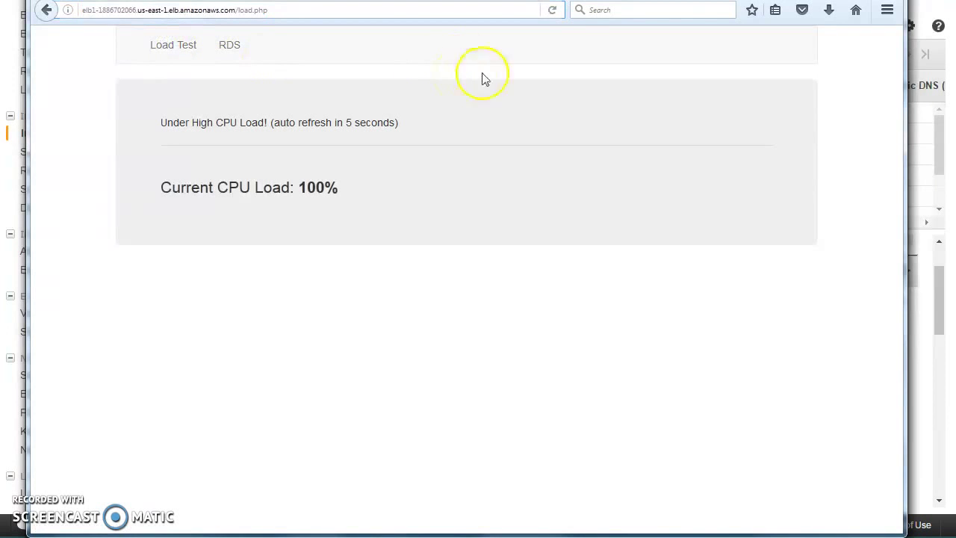
left_click(552, 10)
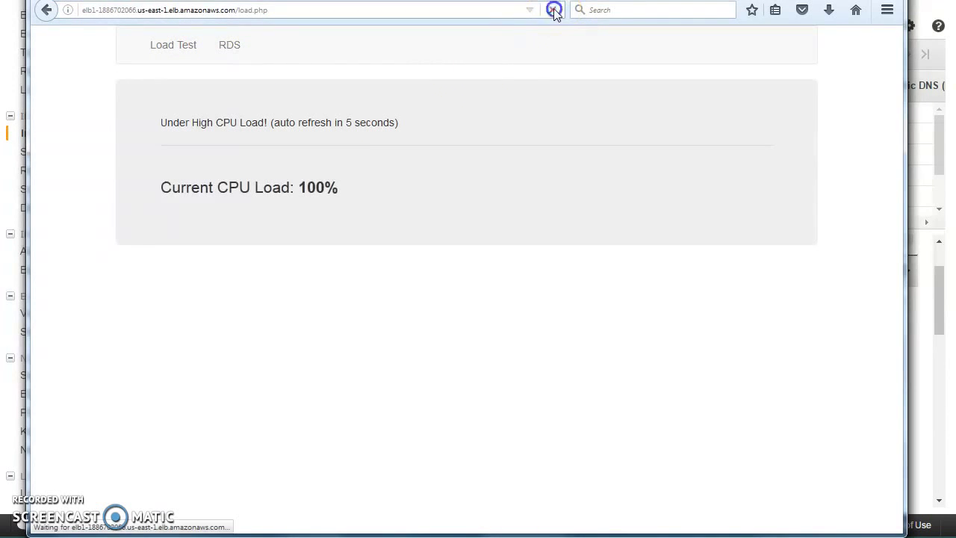
- Return to the AWS console, refresh the Auto Scaling group list, and review ASG1's scaling policies
left_click(151, 49)
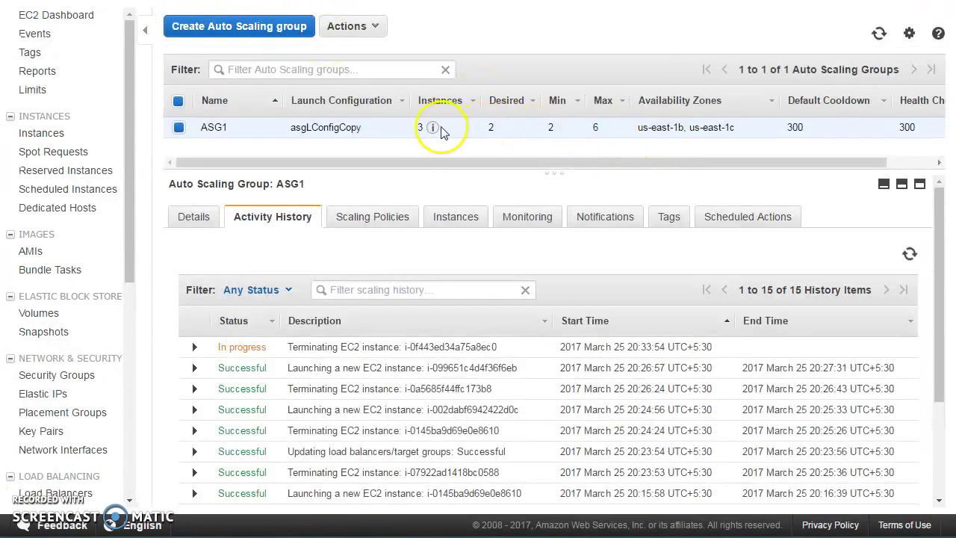
left_click(878, 35)
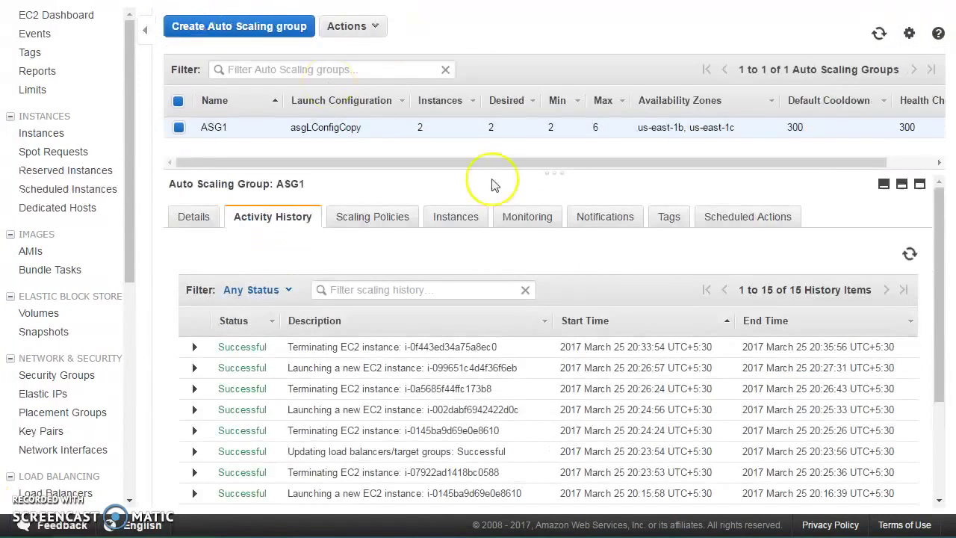
left_click(385, 218)
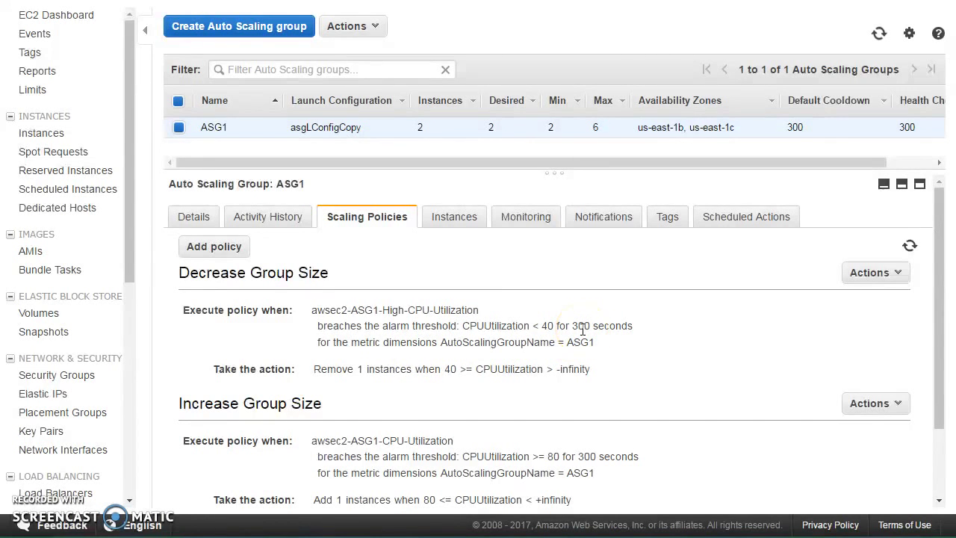
- Refresh ASG1's activity history and expand the newest entry to read its cause
left_click(292, 216)
left_click(905, 31)
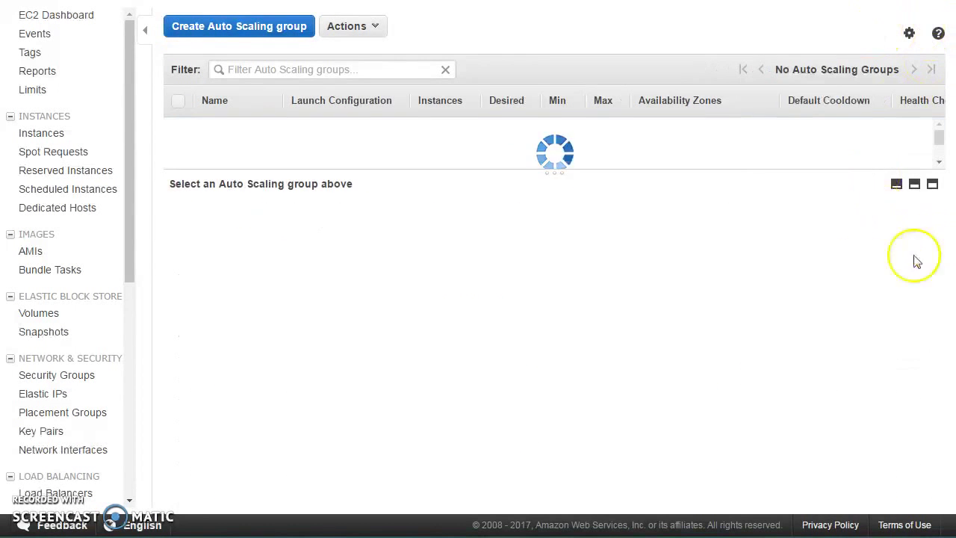
left_click(879, 33)
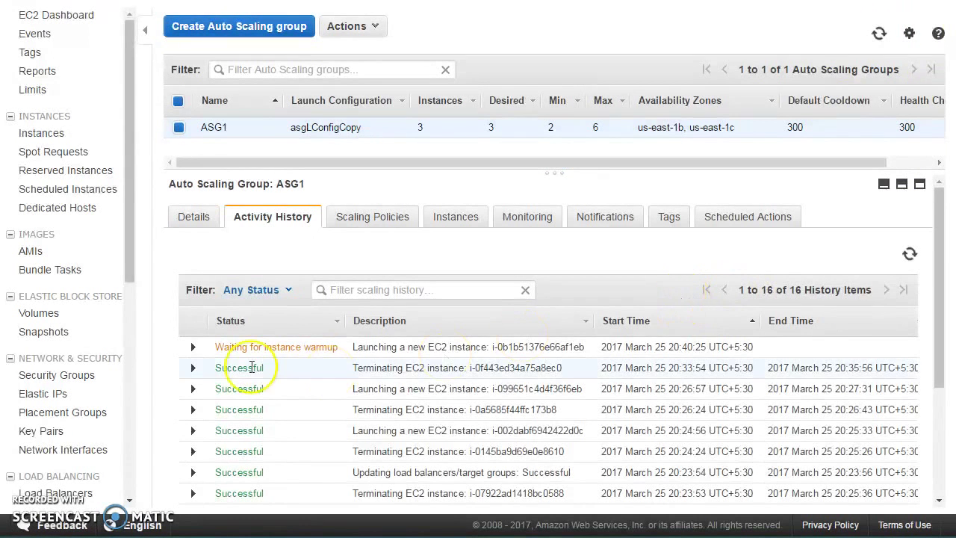
left_click(192, 347)
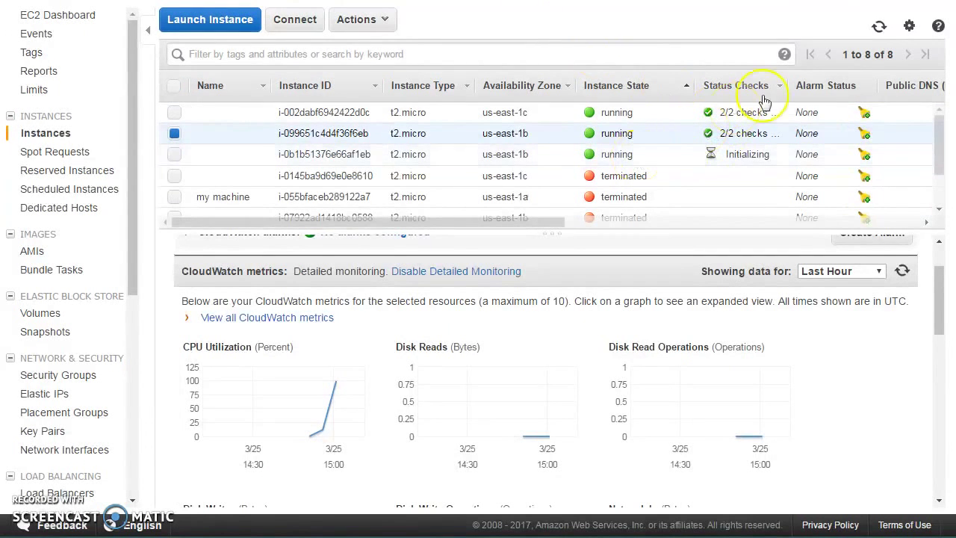
- Refresh the EC2 instance list, then check ELB1's health check settings and refresh its registered instances
left_click(879, 26)
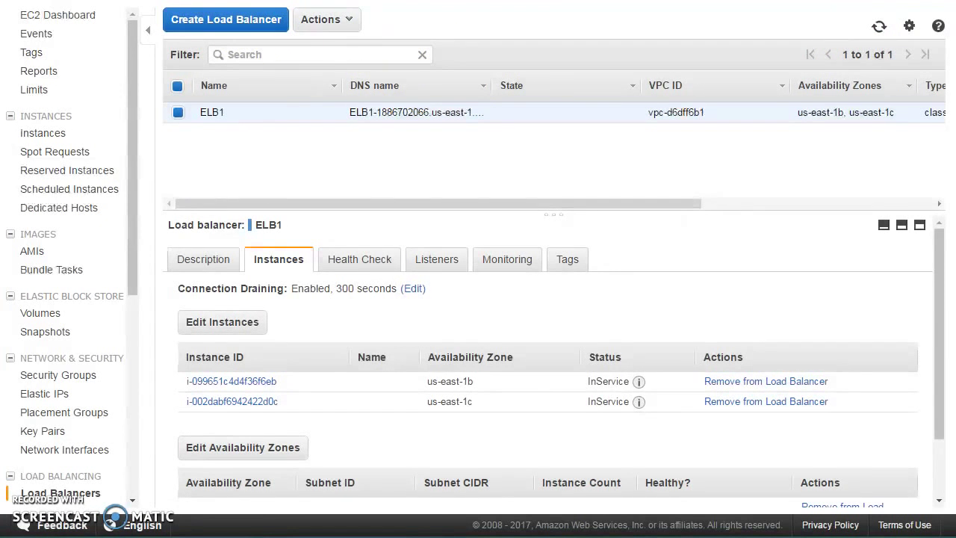
left_click(428, 258)
left_click(348, 262)
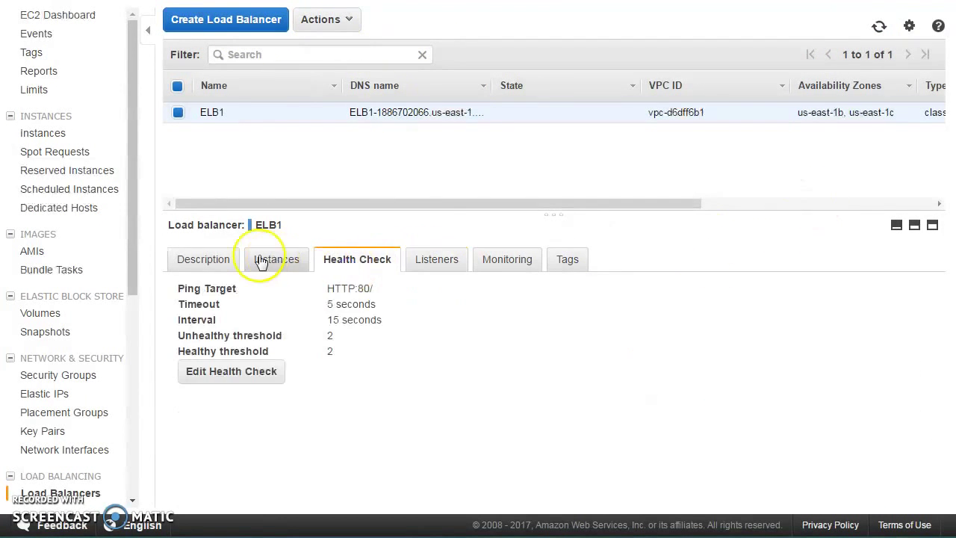
left_click(263, 259)
left_click(878, 26)
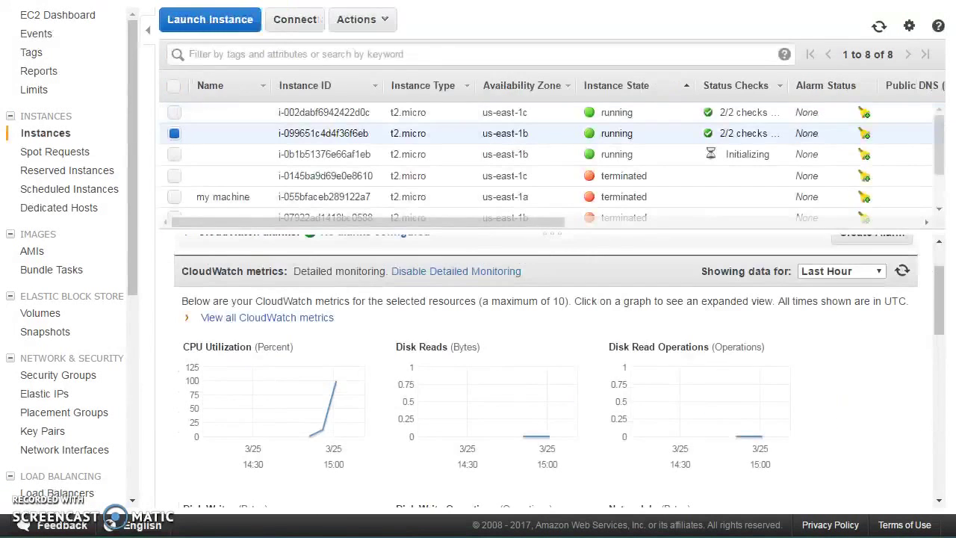
- Refresh the EC2 instances again and revisit ELB1's registered instances and ASG1's activity history
left_click(879, 27)
key("ctrl+Tab")
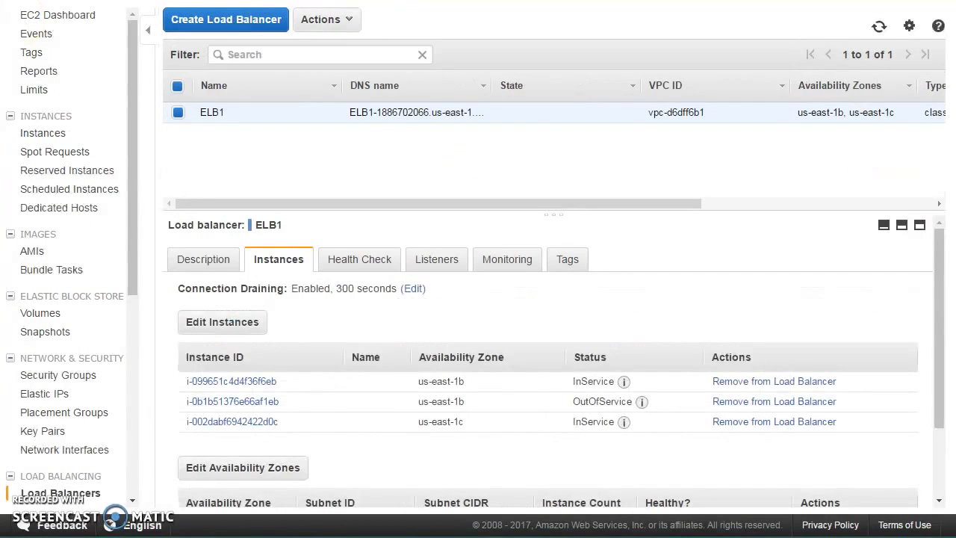
key("ctrl+Tab")
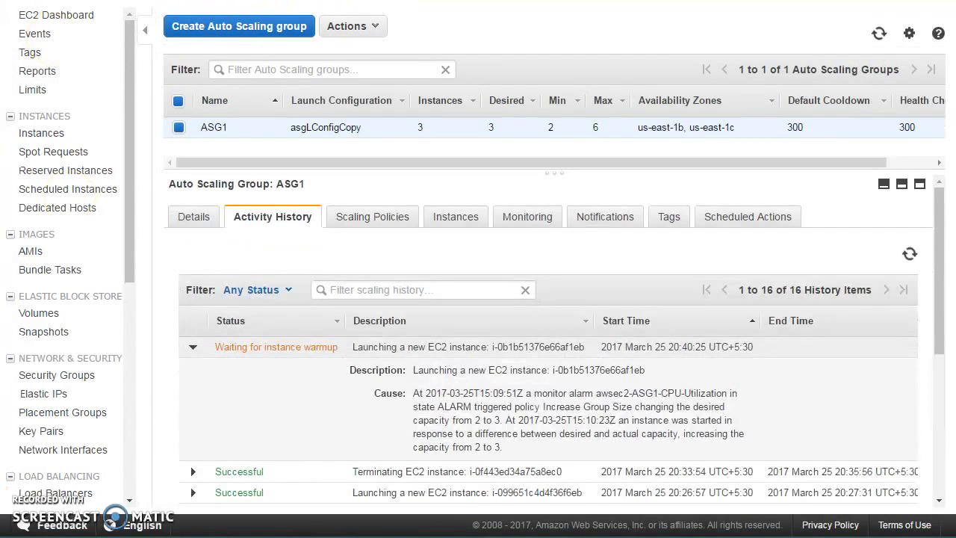